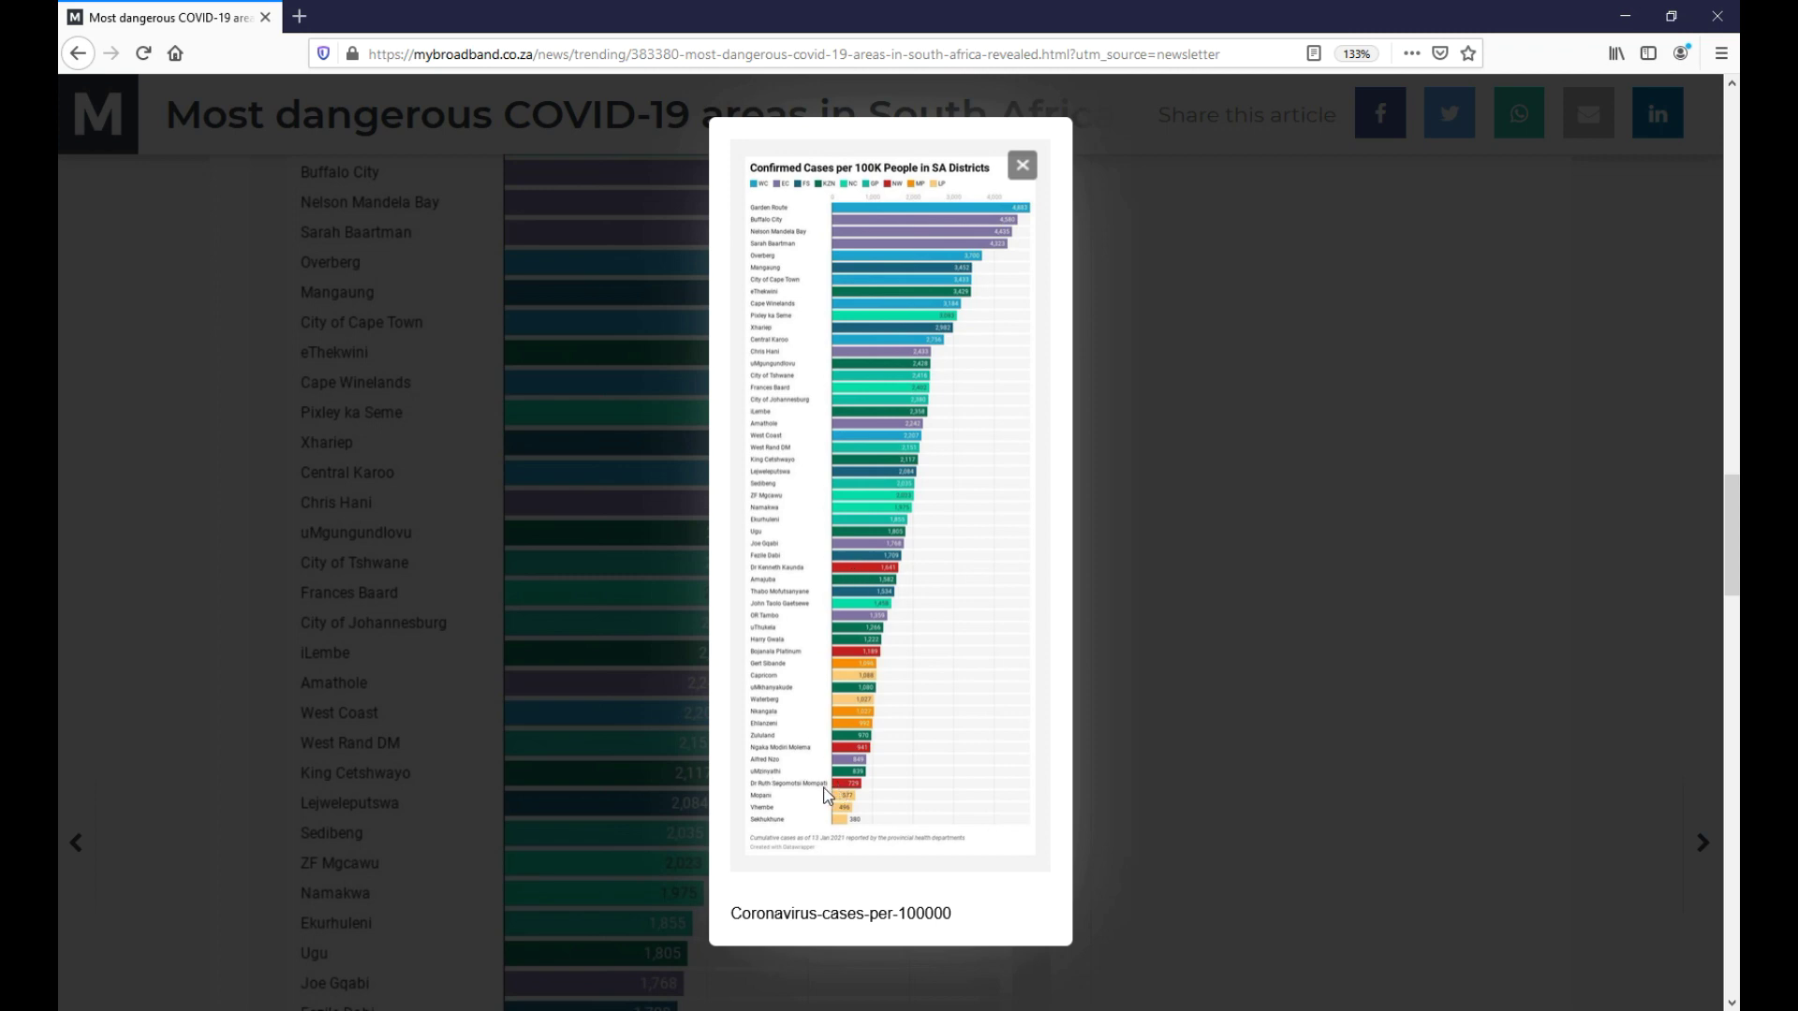
- Leave the news article and create a desktop folder named COVID Cases
{"action": "mouse_move", "coordinate": [425, 1009]}
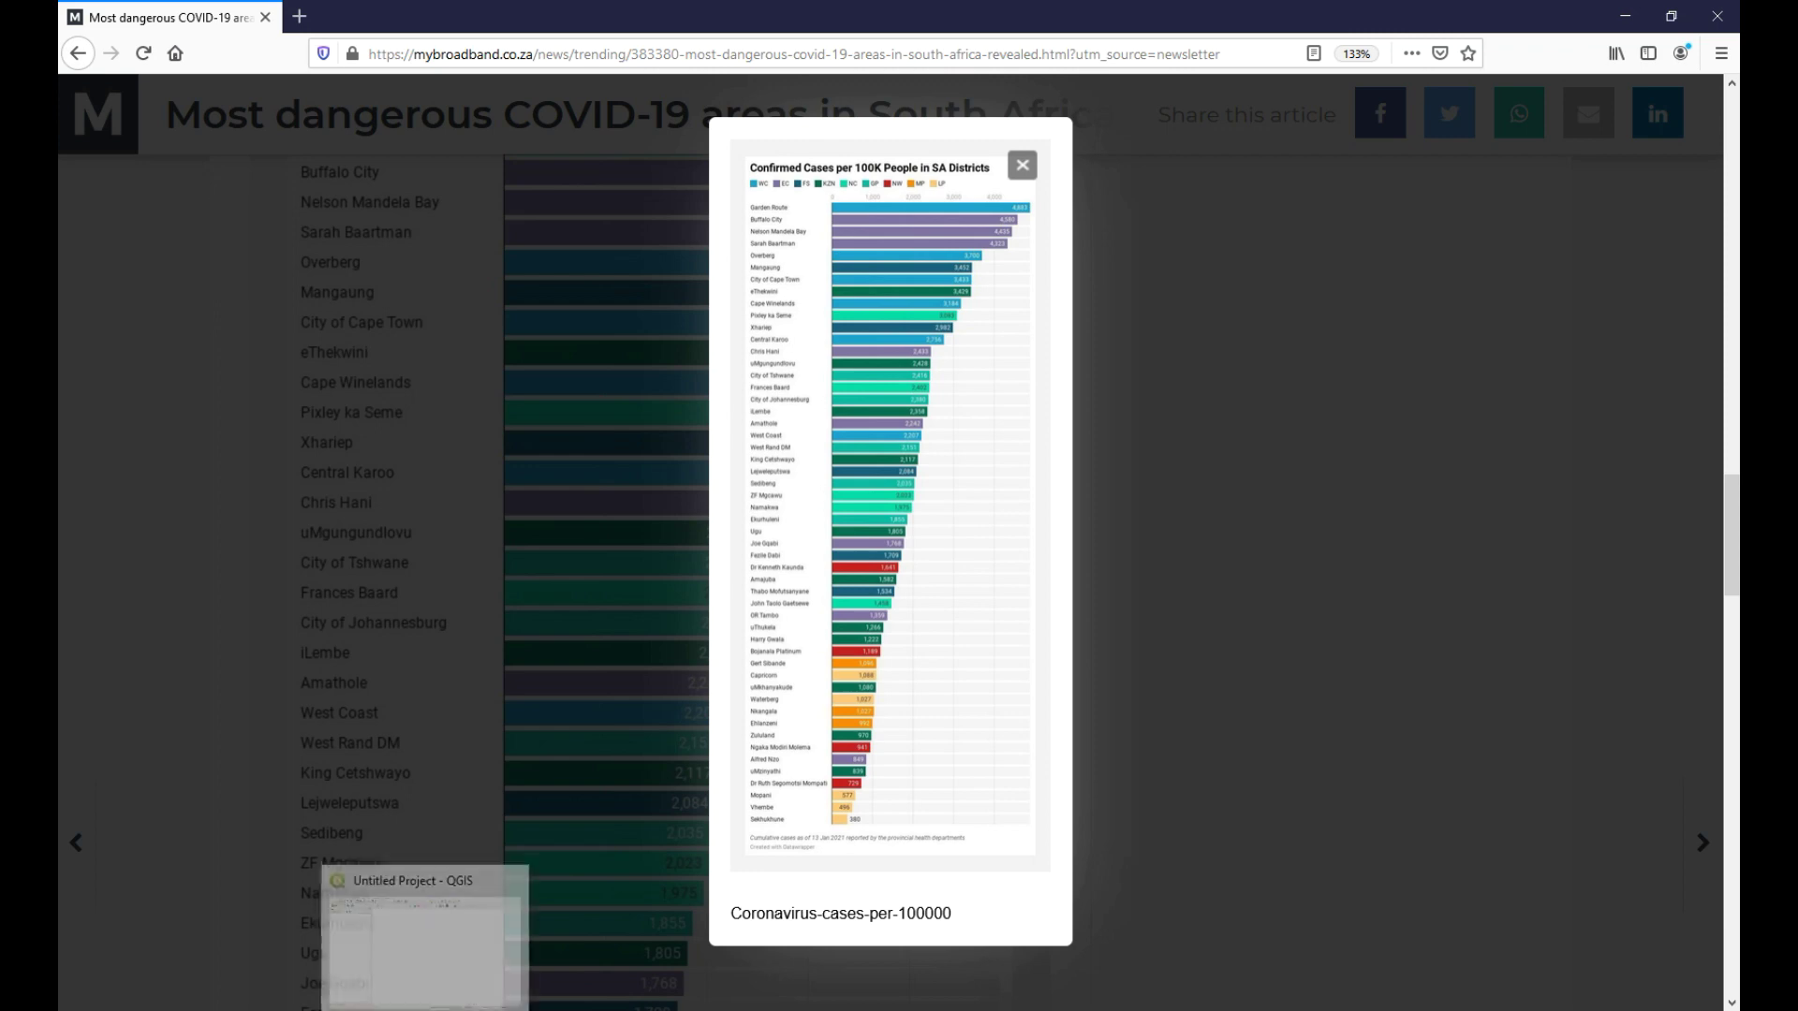
{"action": "left_click", "coordinate": [1623, 18]}
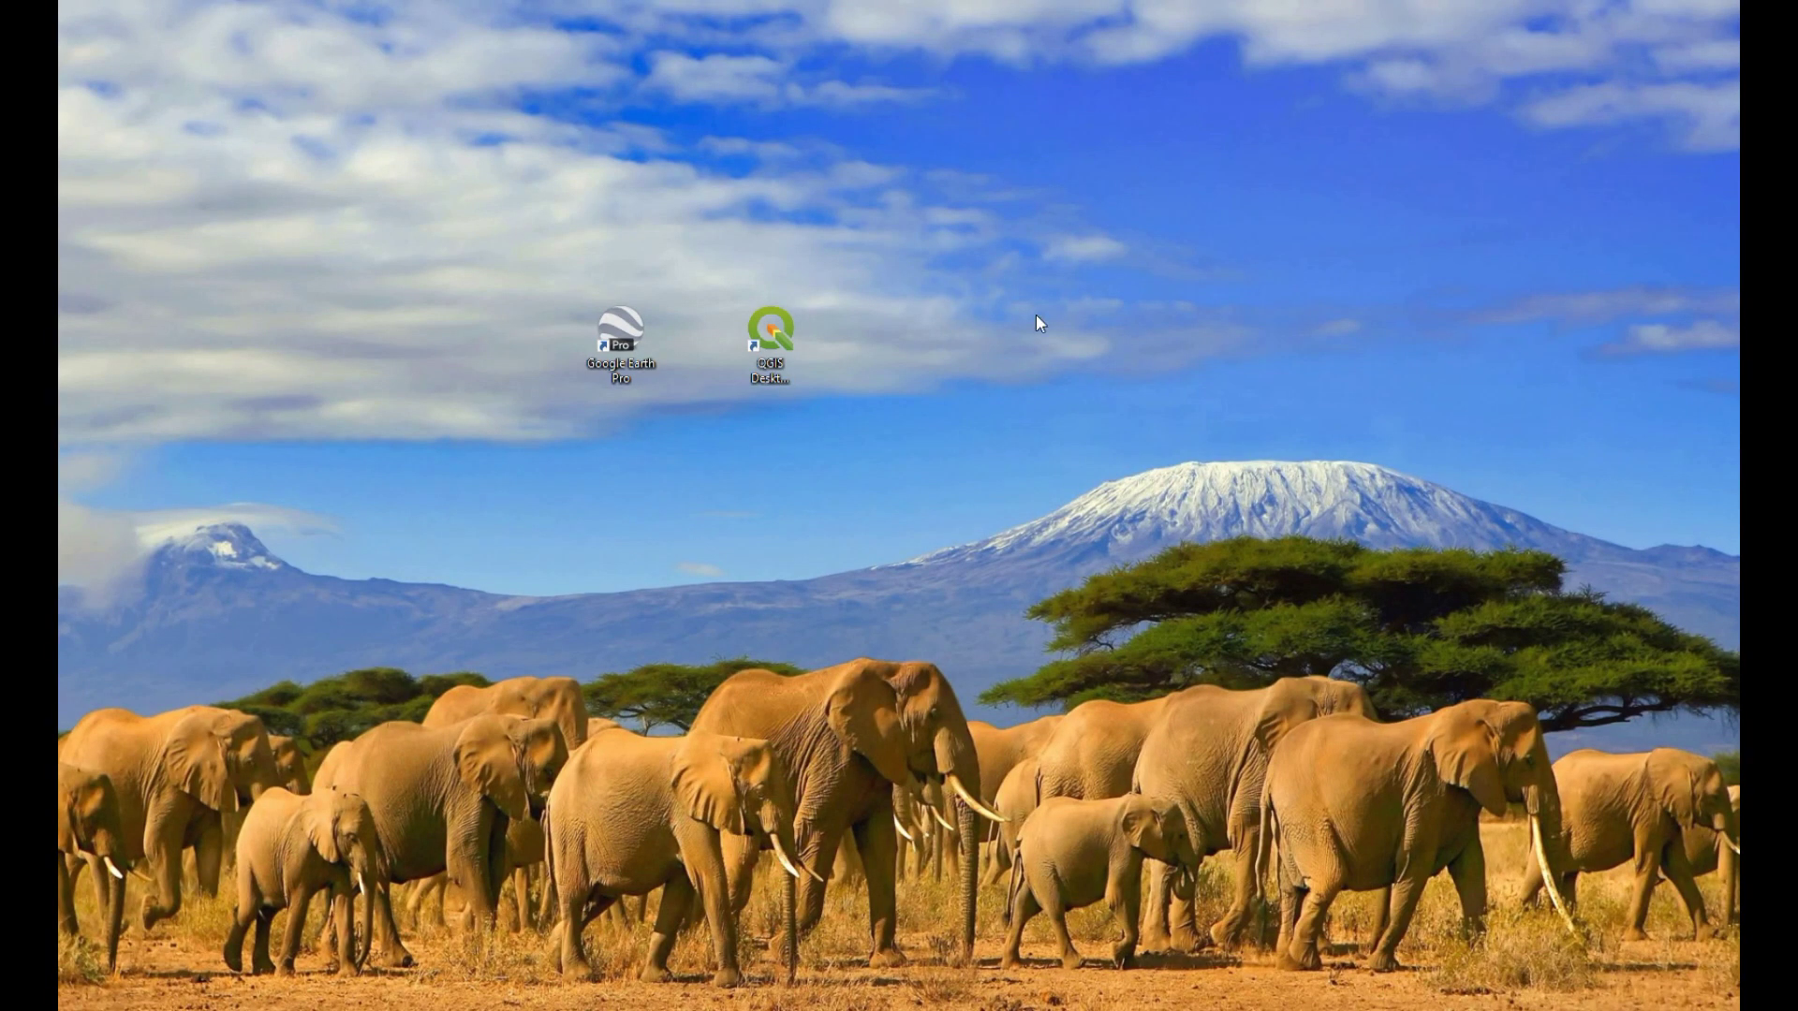
{"action": "right_click", "coordinate": [1009, 323]}
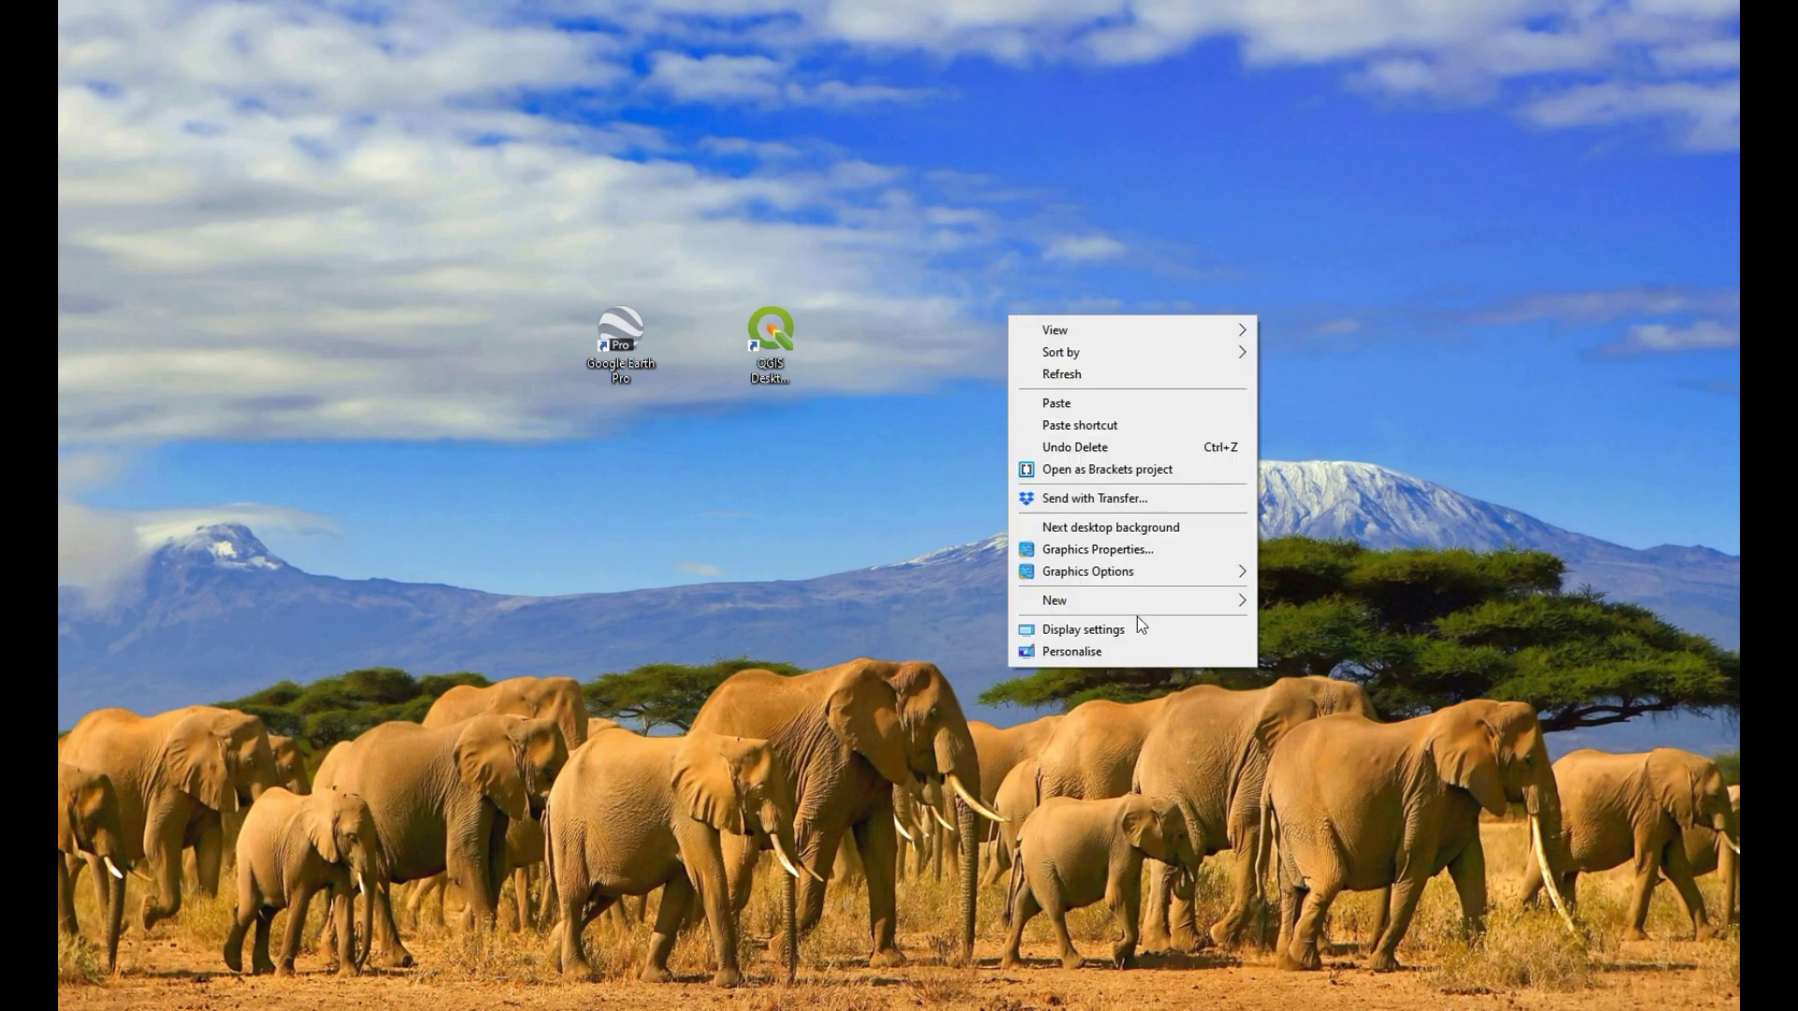
{"action": "mouse_move", "coordinate": [1133, 602]}
{"action": "left_click", "coordinate": [1312, 607]}
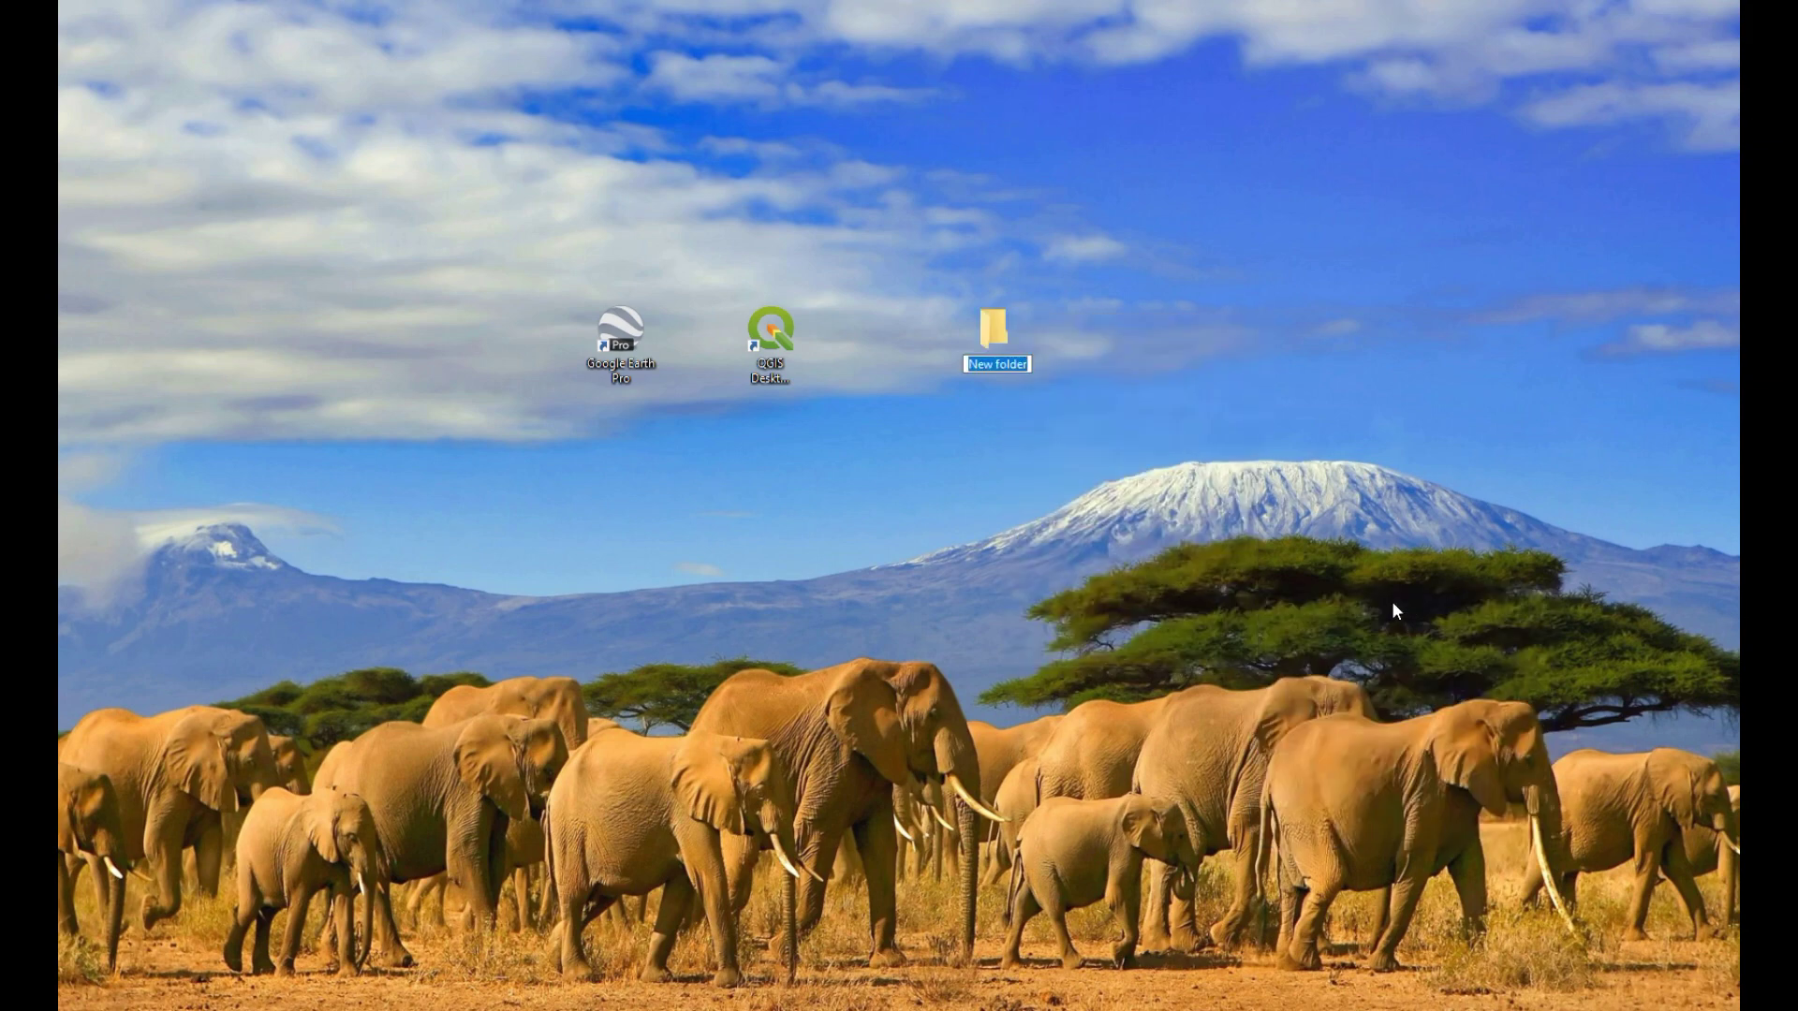
{"action": "type", "text": "COVID Cases"}
{"action": "key", "text": "Return"}
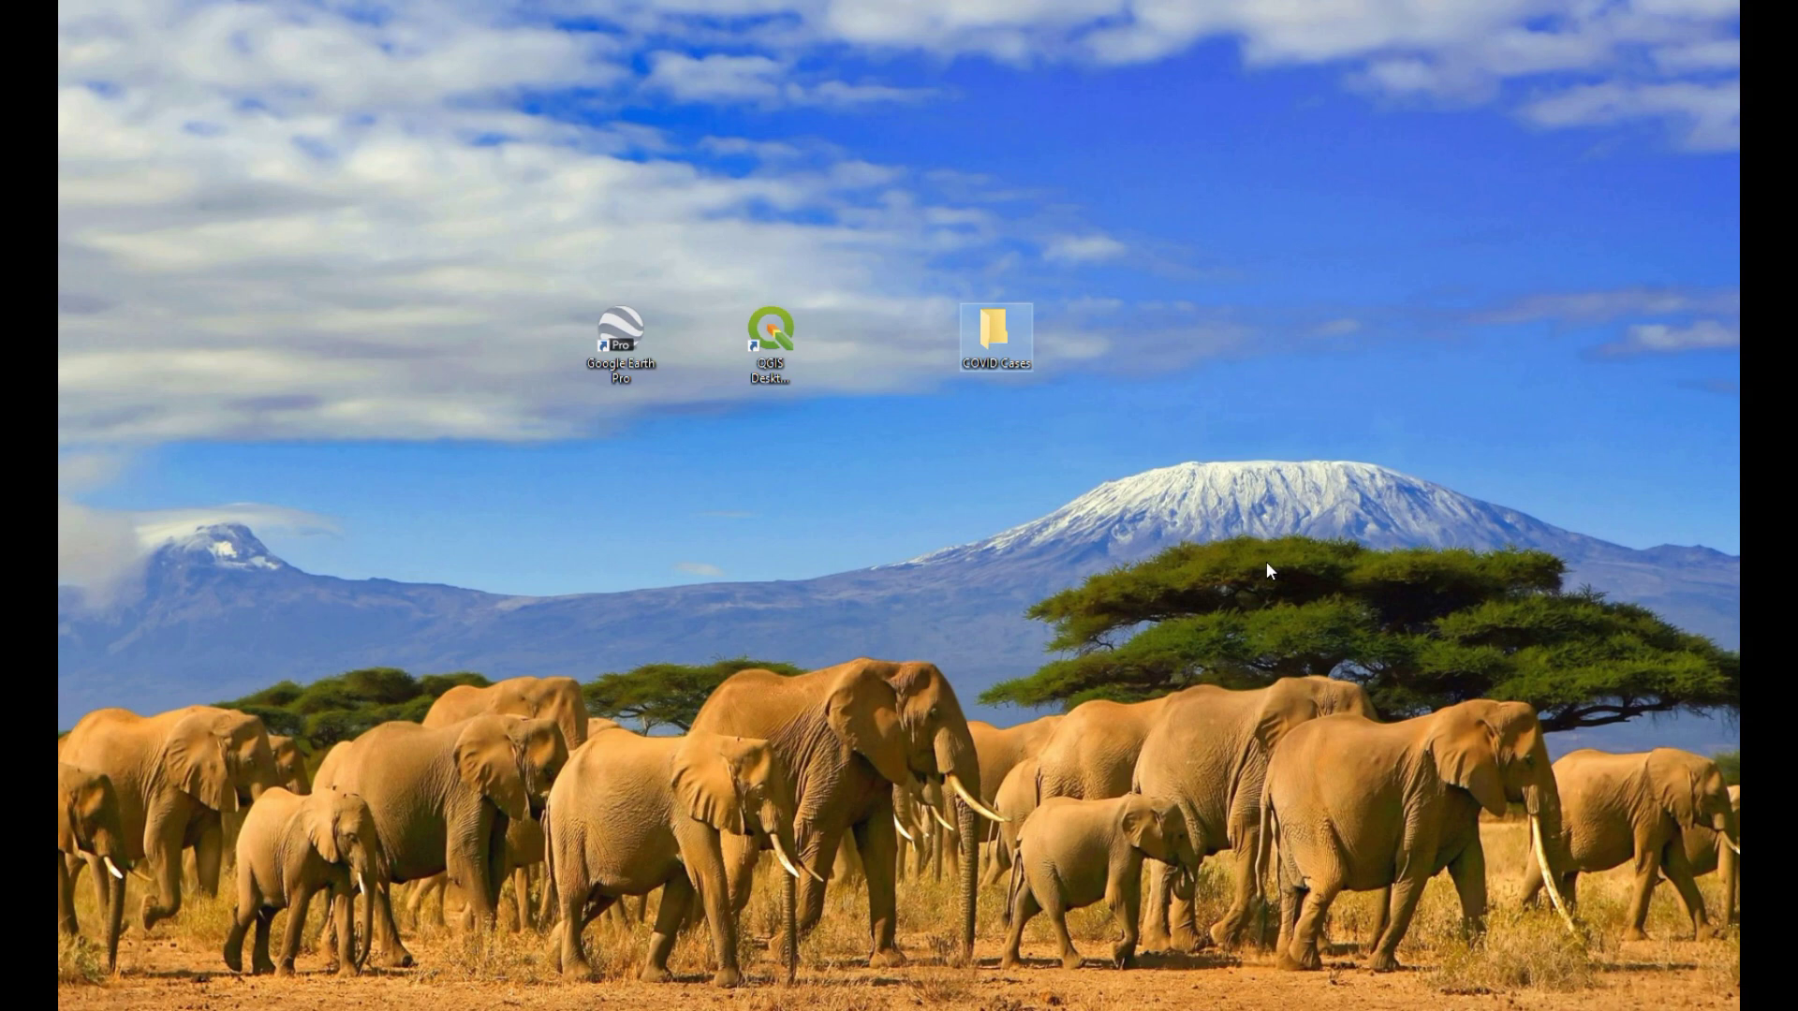
- Inside the COVID Cases folder, create a new Microsoft Excel worksheet named cases per 100k
{"action": "double_click", "coordinate": [998, 332]}
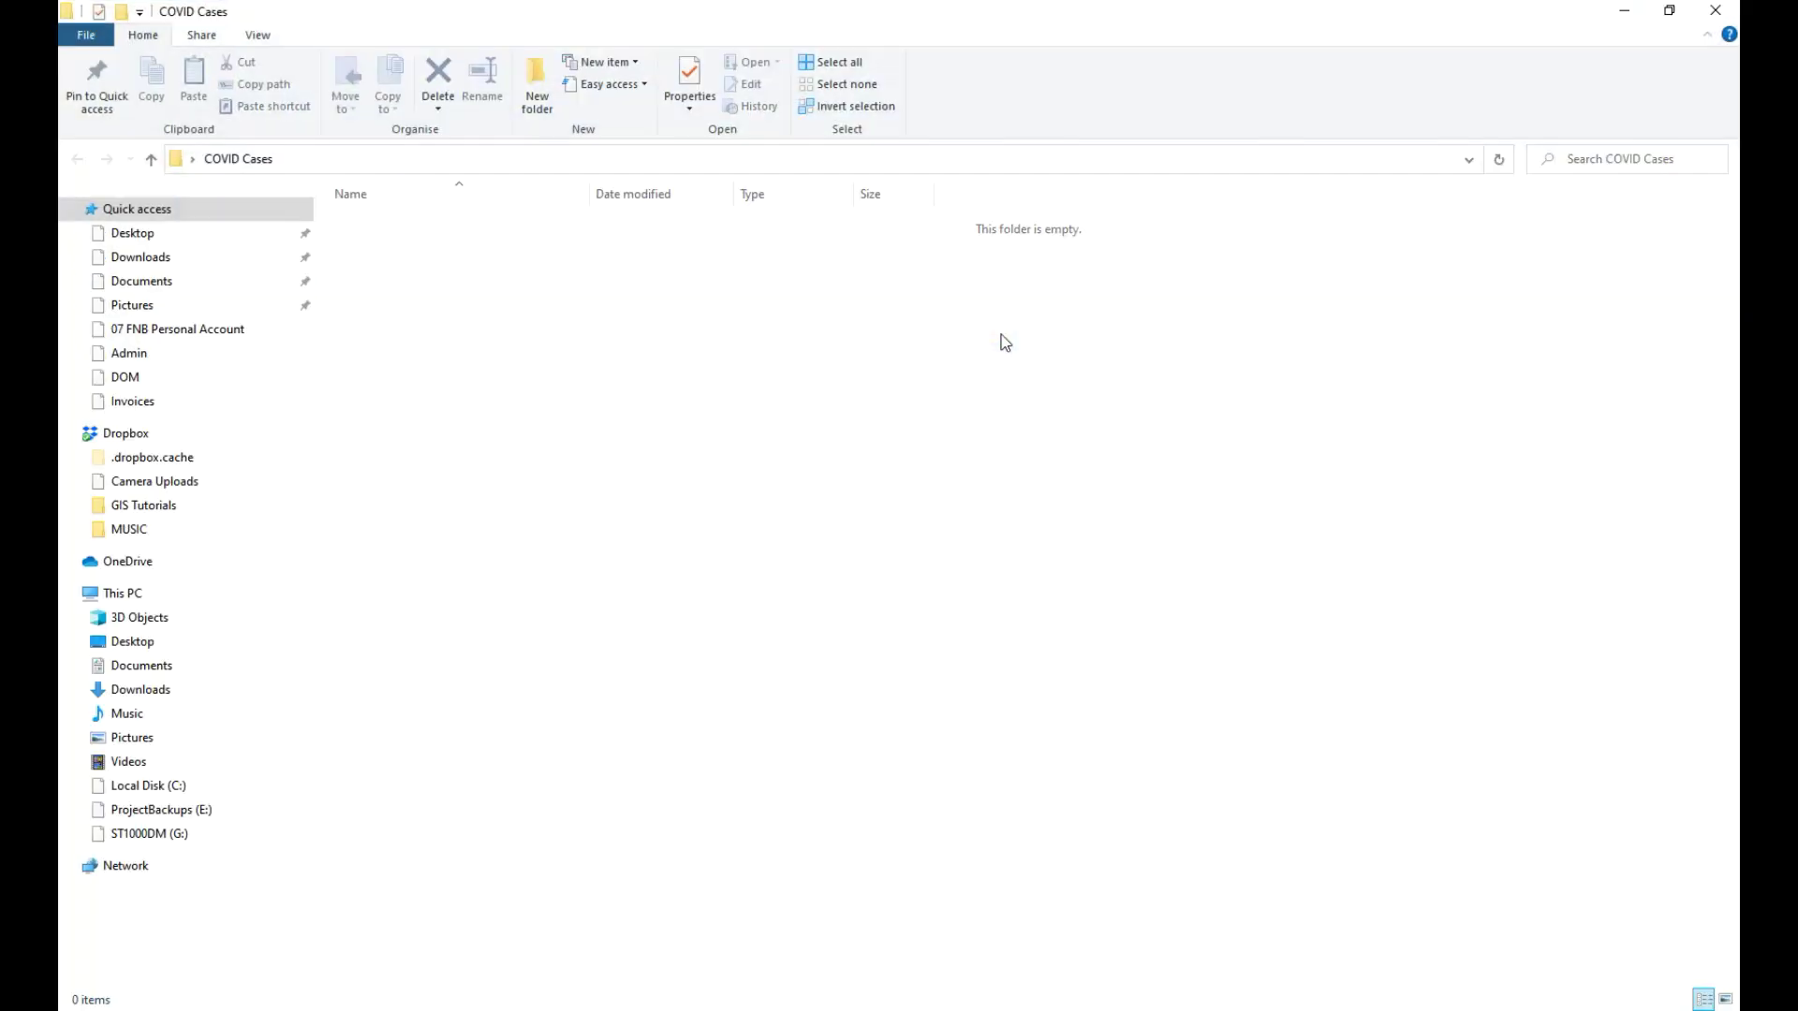
{"action": "right_click", "coordinate": [582, 391]}
{"action": "mouse_move", "coordinate": [721, 700]}
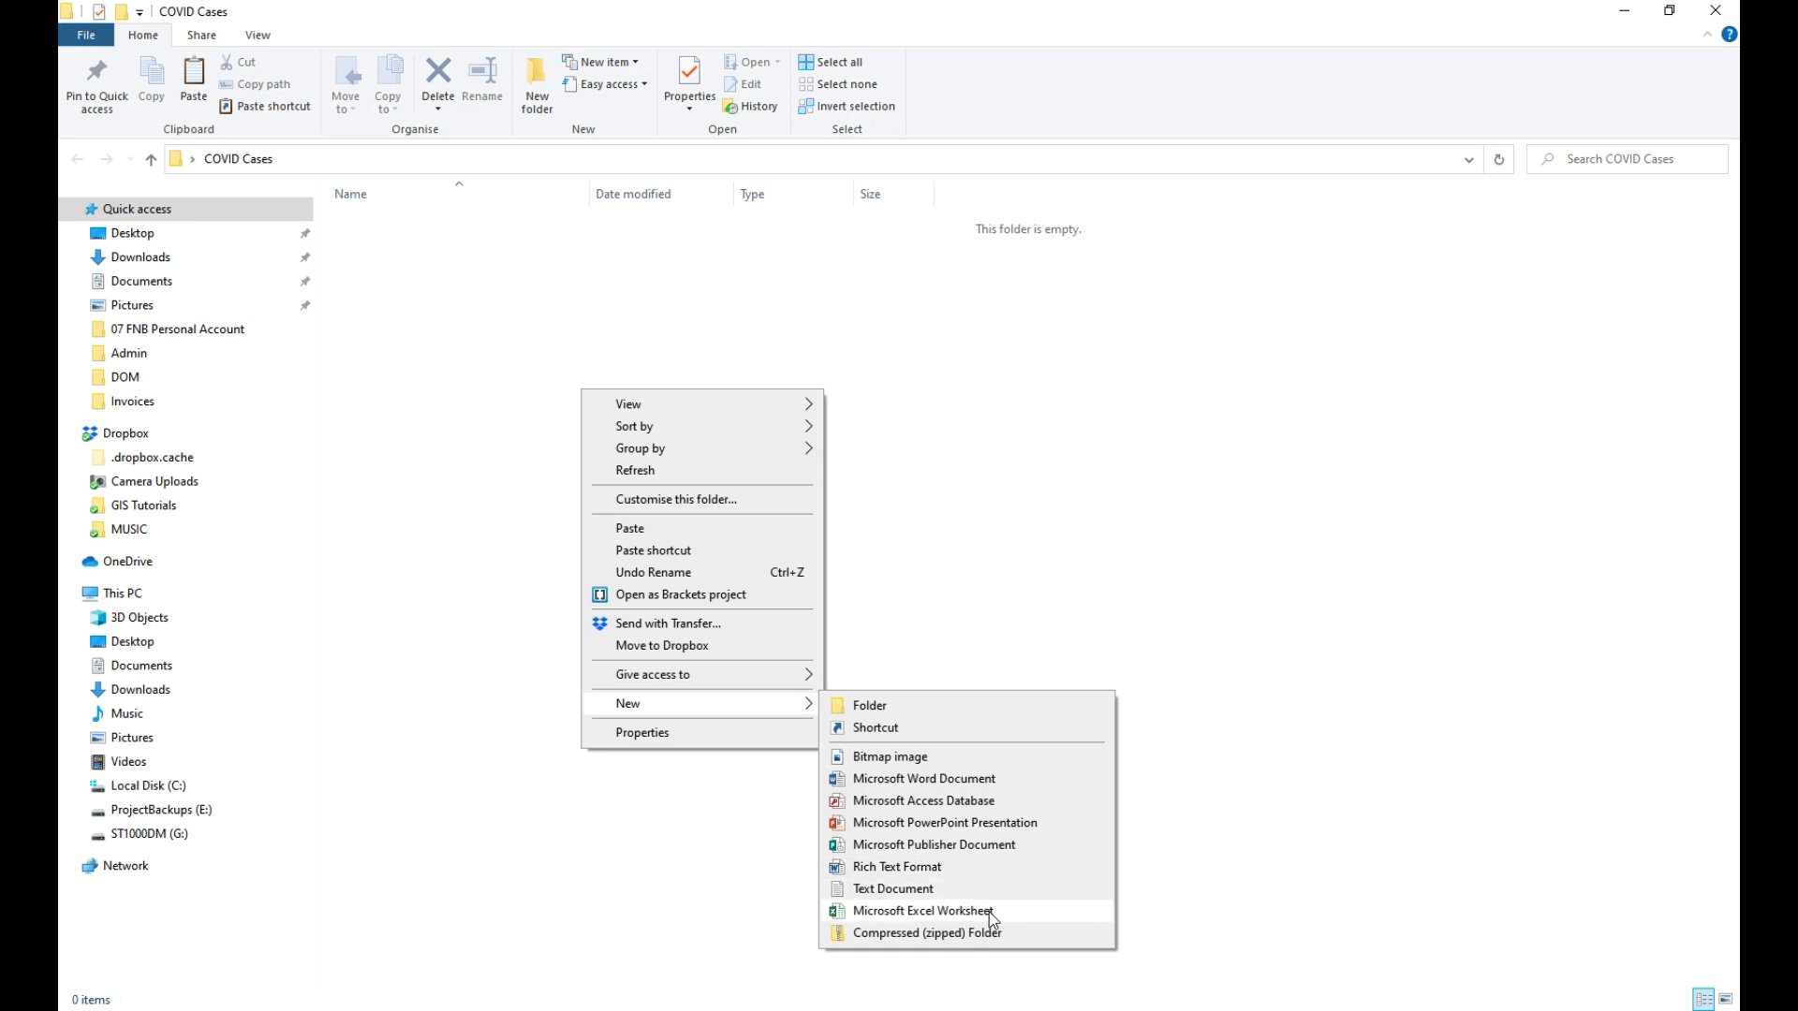
{"action": "left_click", "coordinate": [990, 913]}
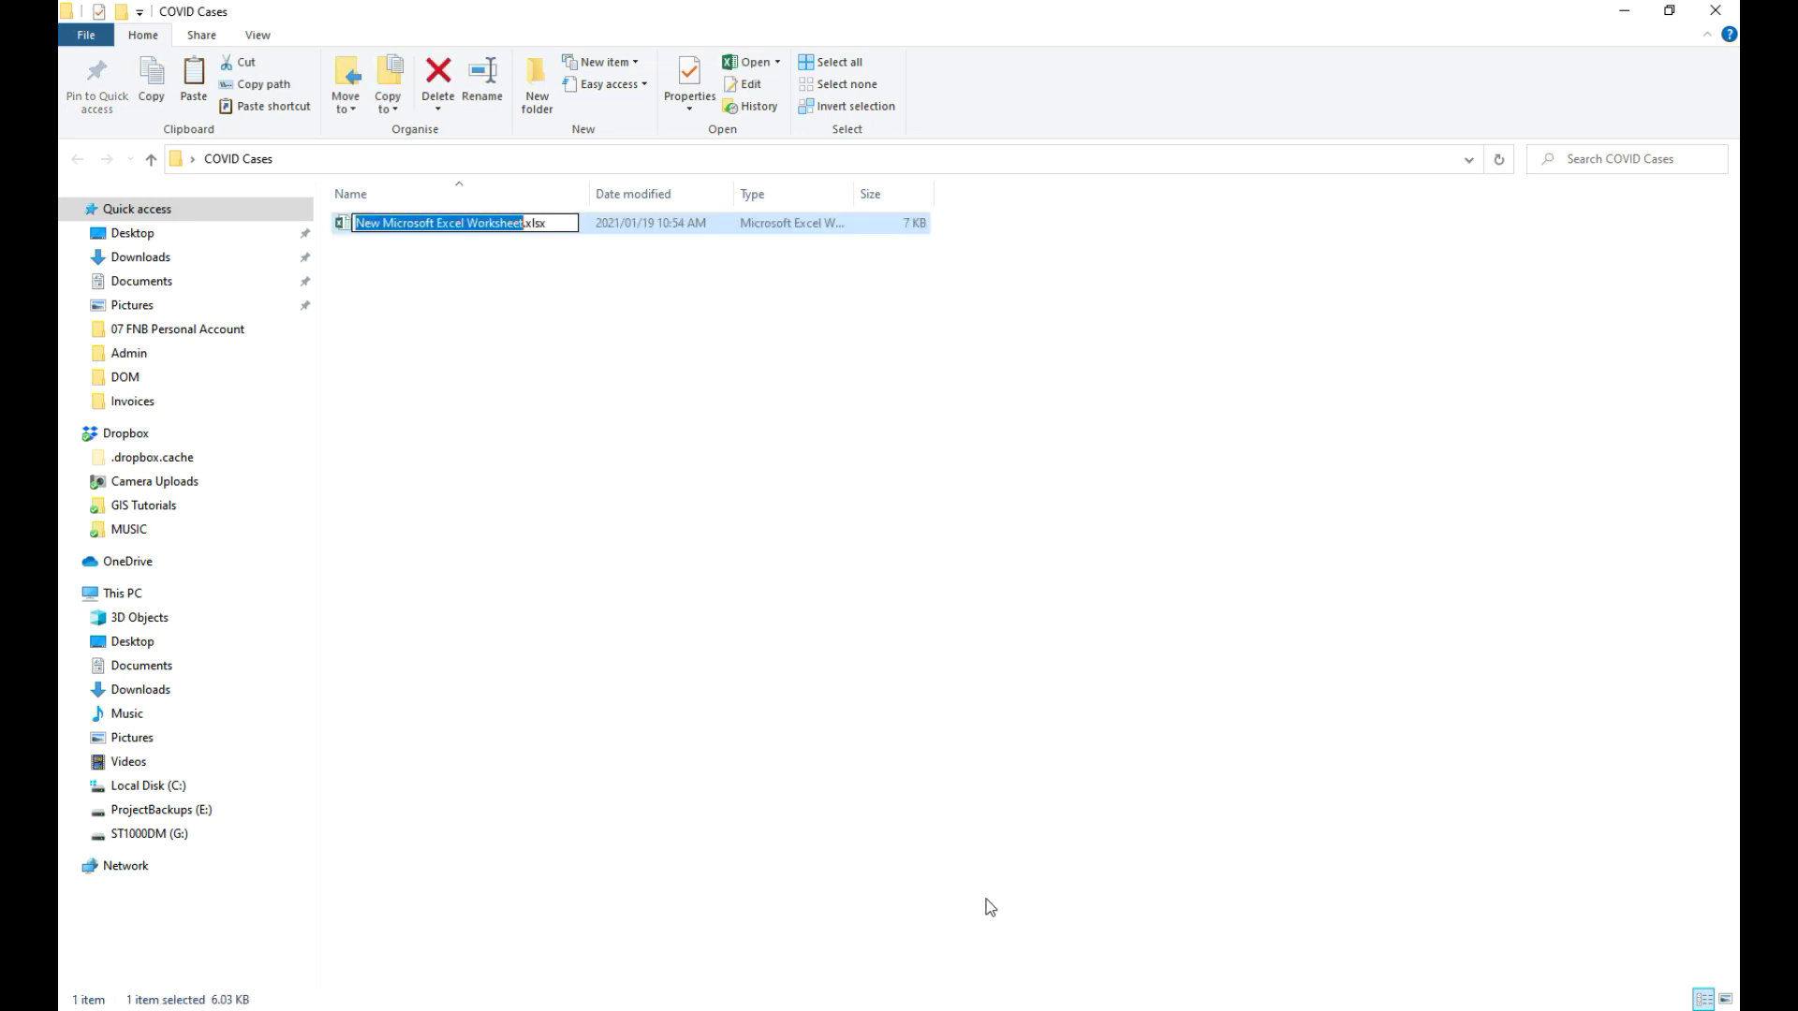
{"action": "type", "text": "cases"}
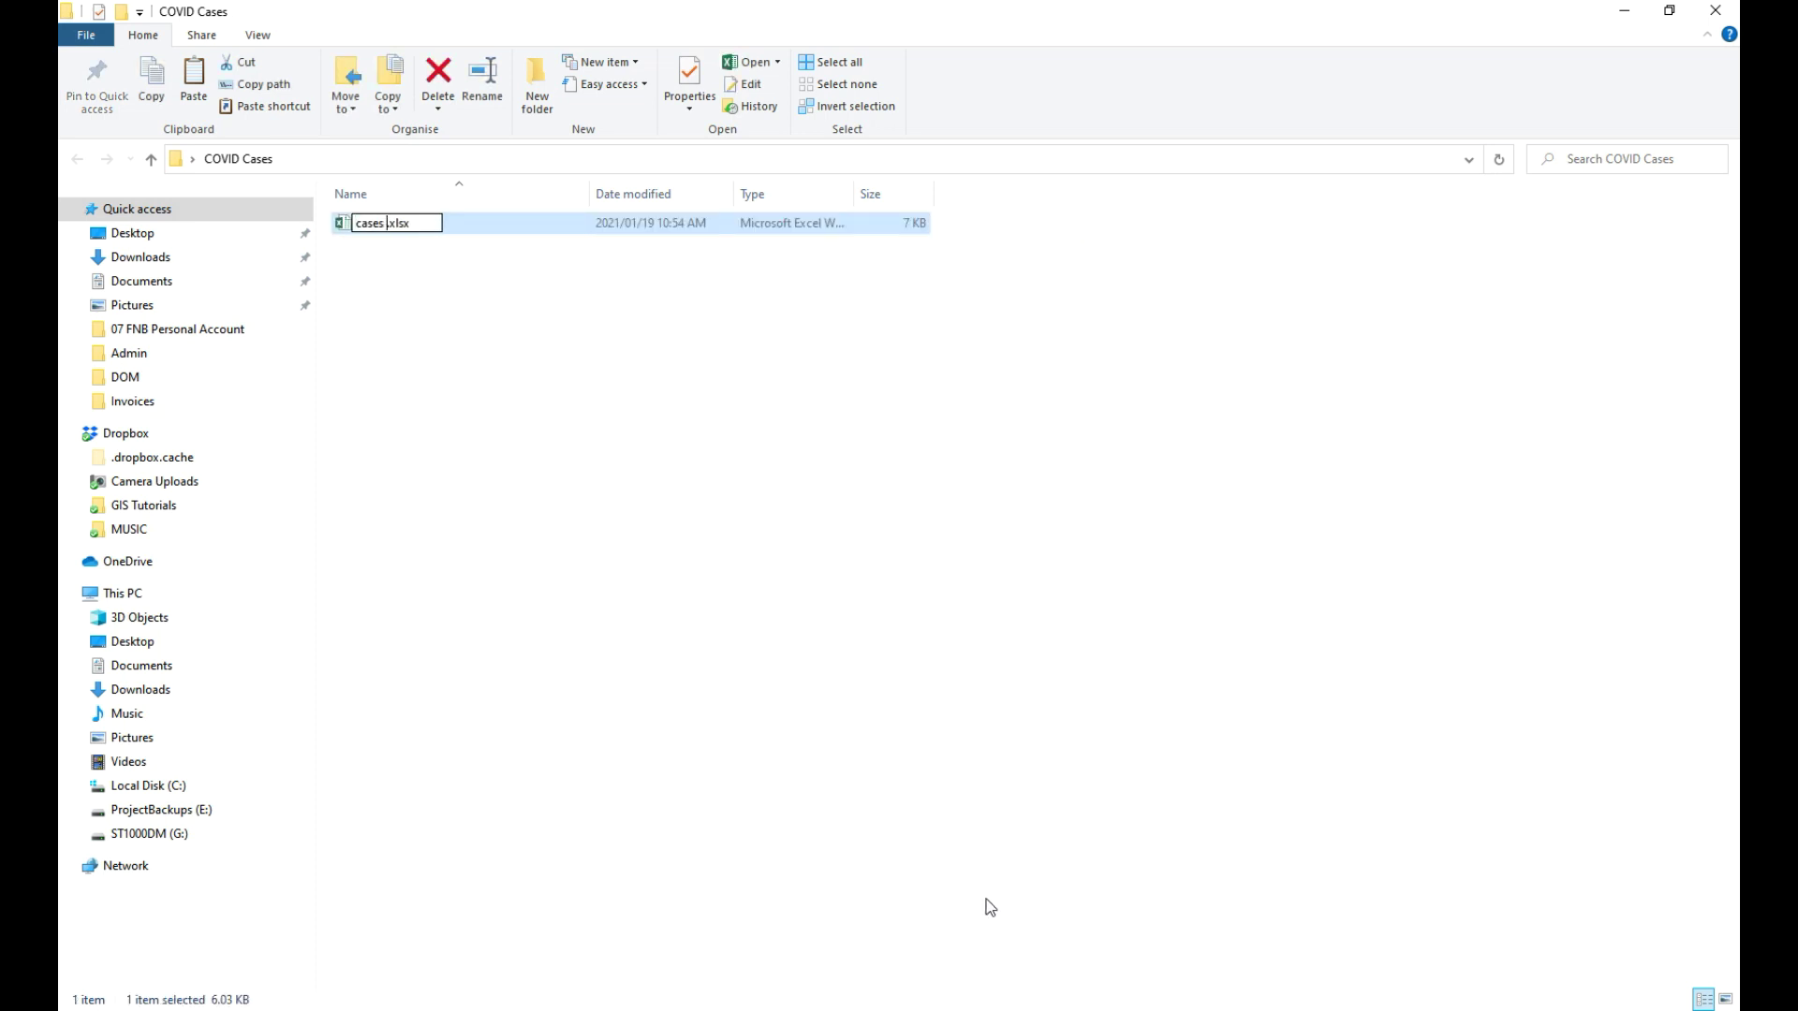
{"action": "type", "text": " per 100k"}
{"action": "left_click", "coordinate": [506, 550]}
- Open the cases per 100k workbook and move the web browser window with the district chart onto the other monitor
{"action": "left_click", "coordinate": [415, 223]}
{"action": "double_click", "coordinate": [415, 222]}
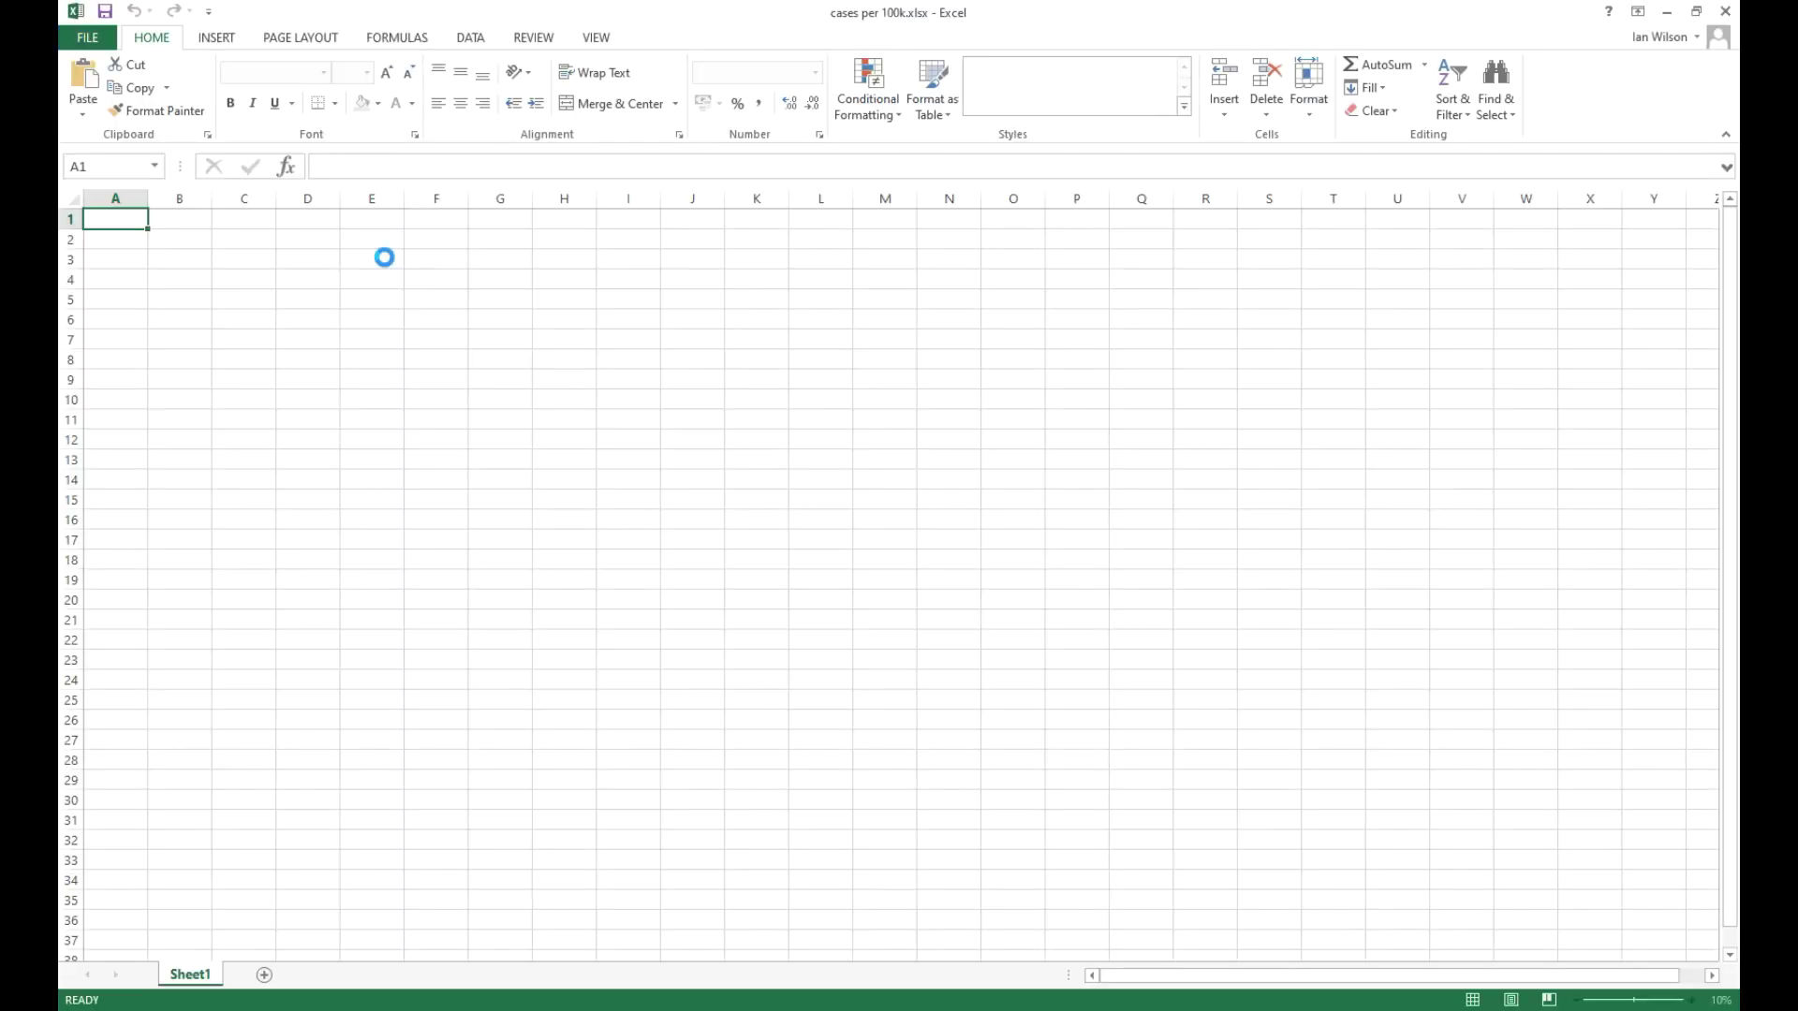
{"action": "left_click", "coordinate": [538, 1001]}
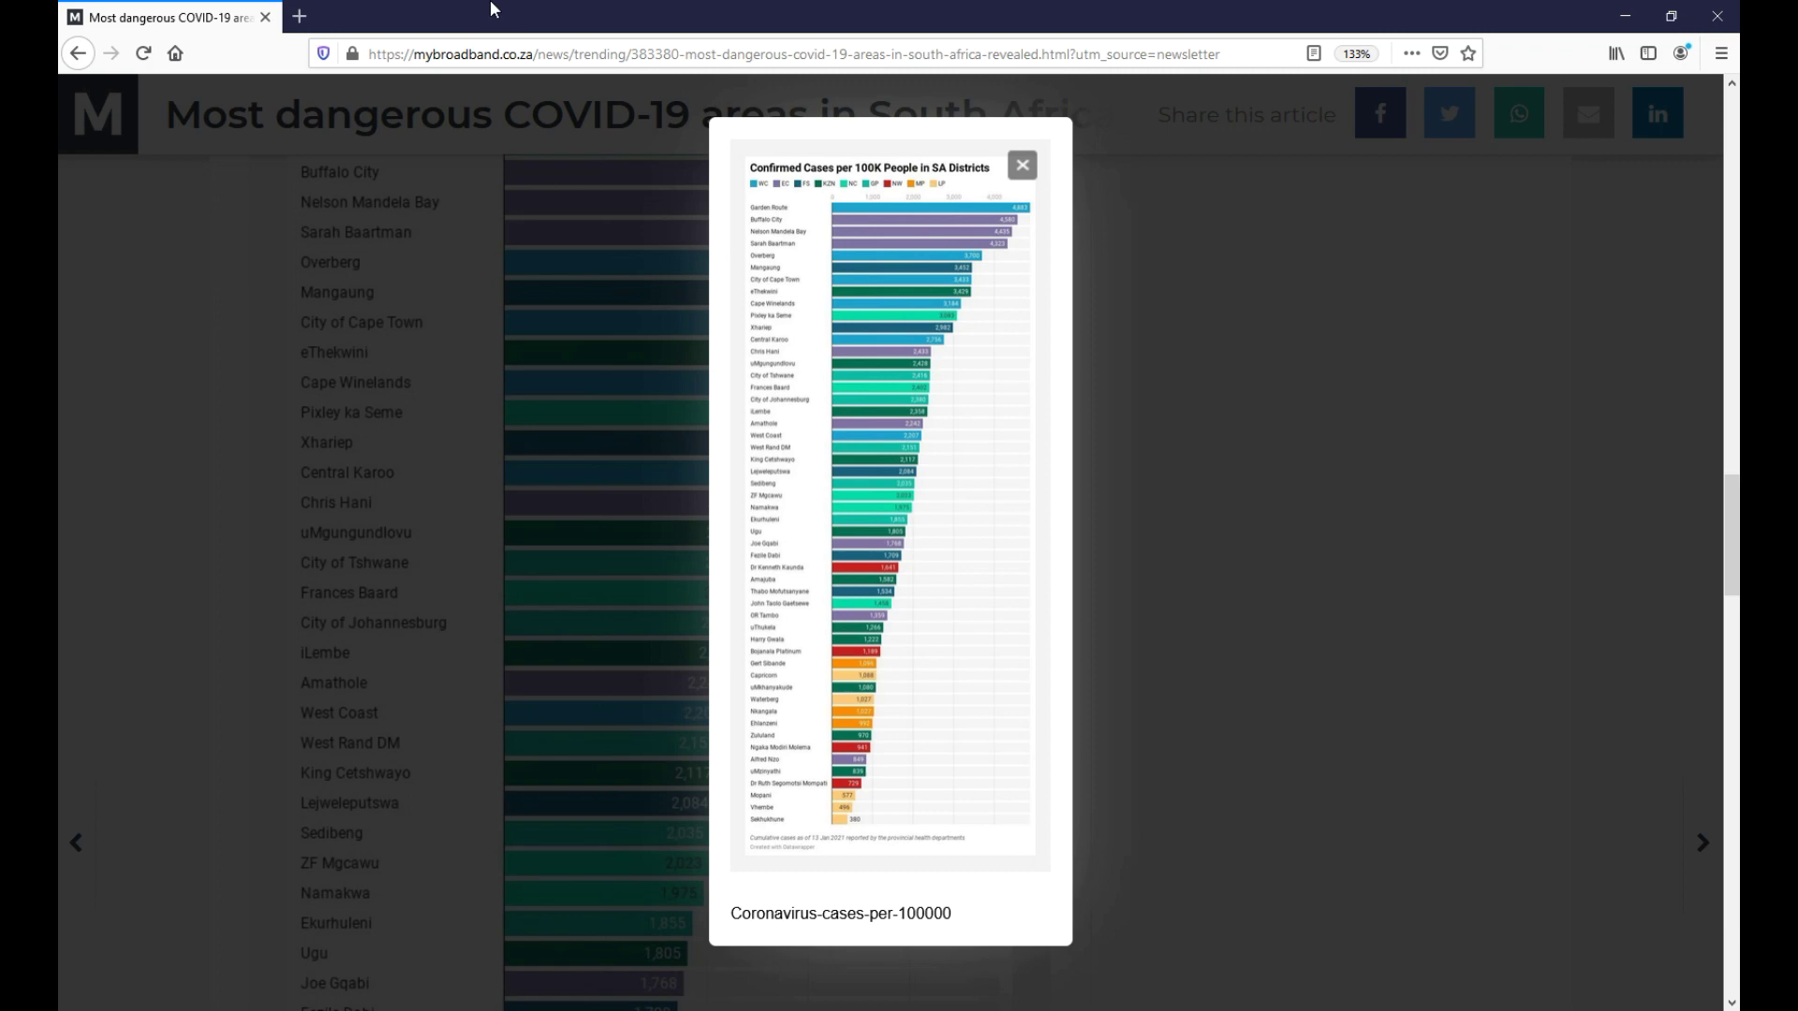
{"action": "left_click_drag", "start_coordinate": [485, 9], "coordinate": [1784, 122]}
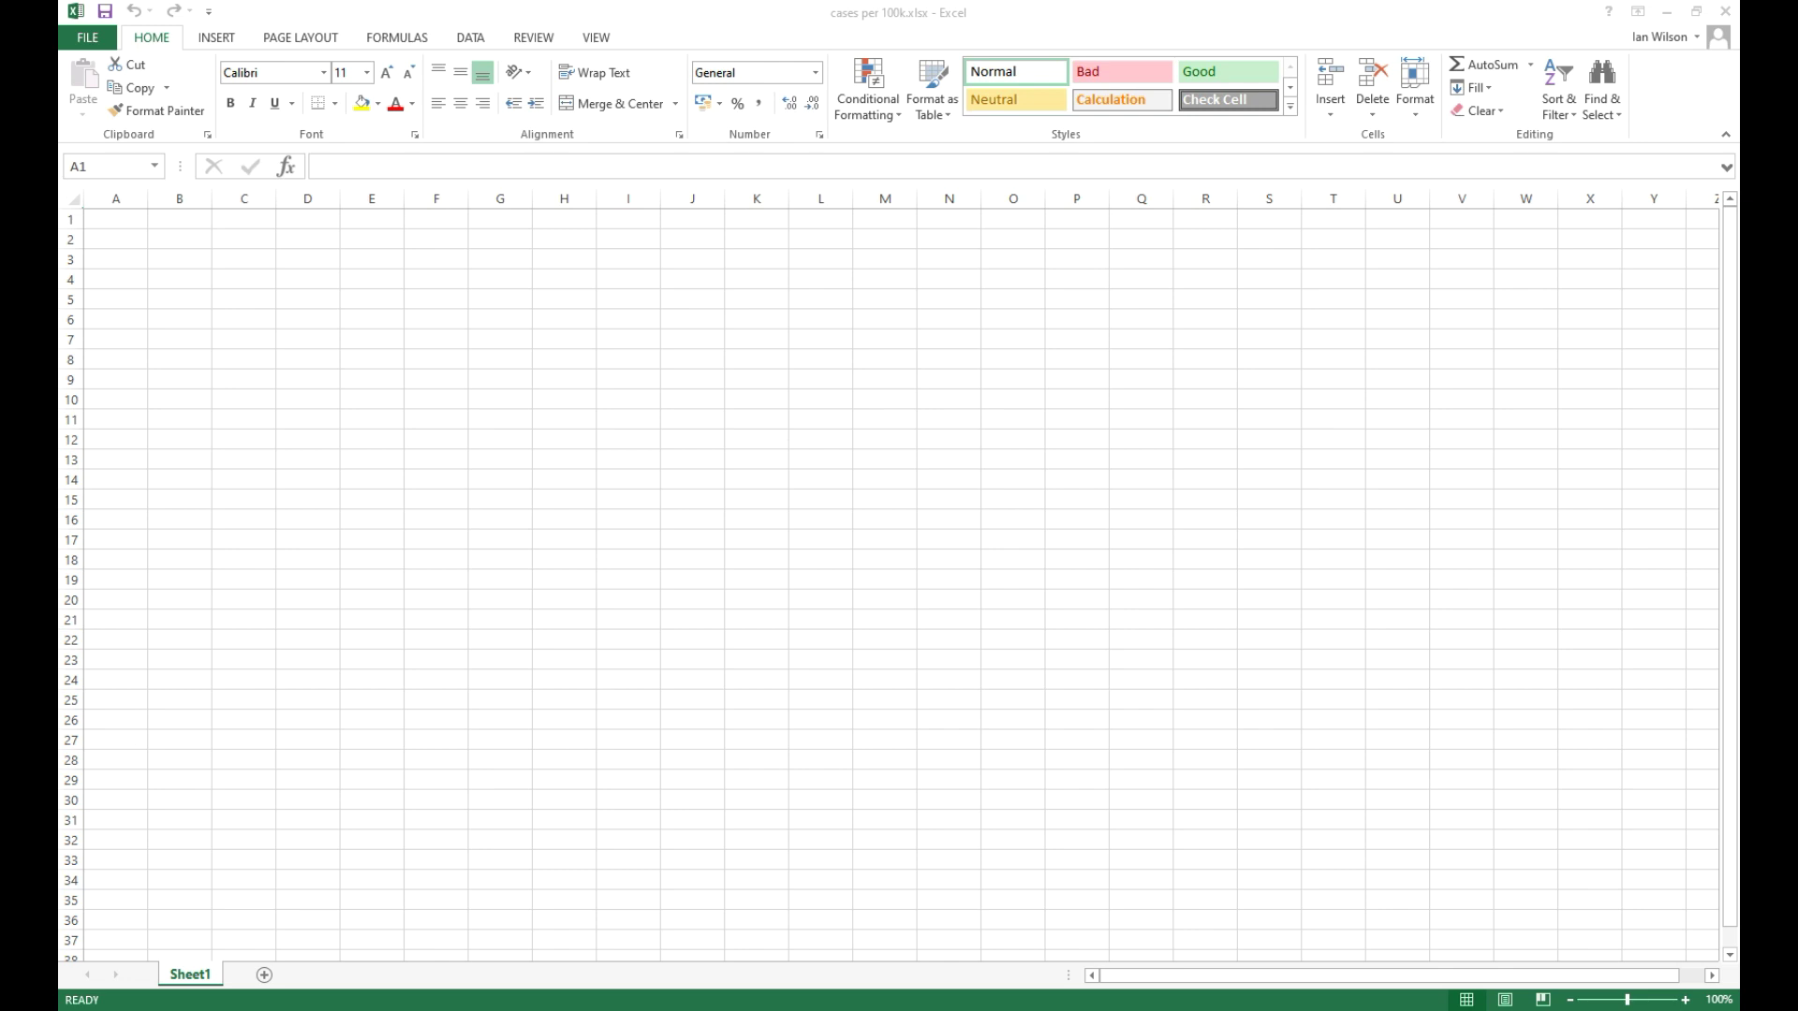
- Enter the column headers districts in A1 and cases in B1
{"action": "left_click", "coordinate": [127, 221]}
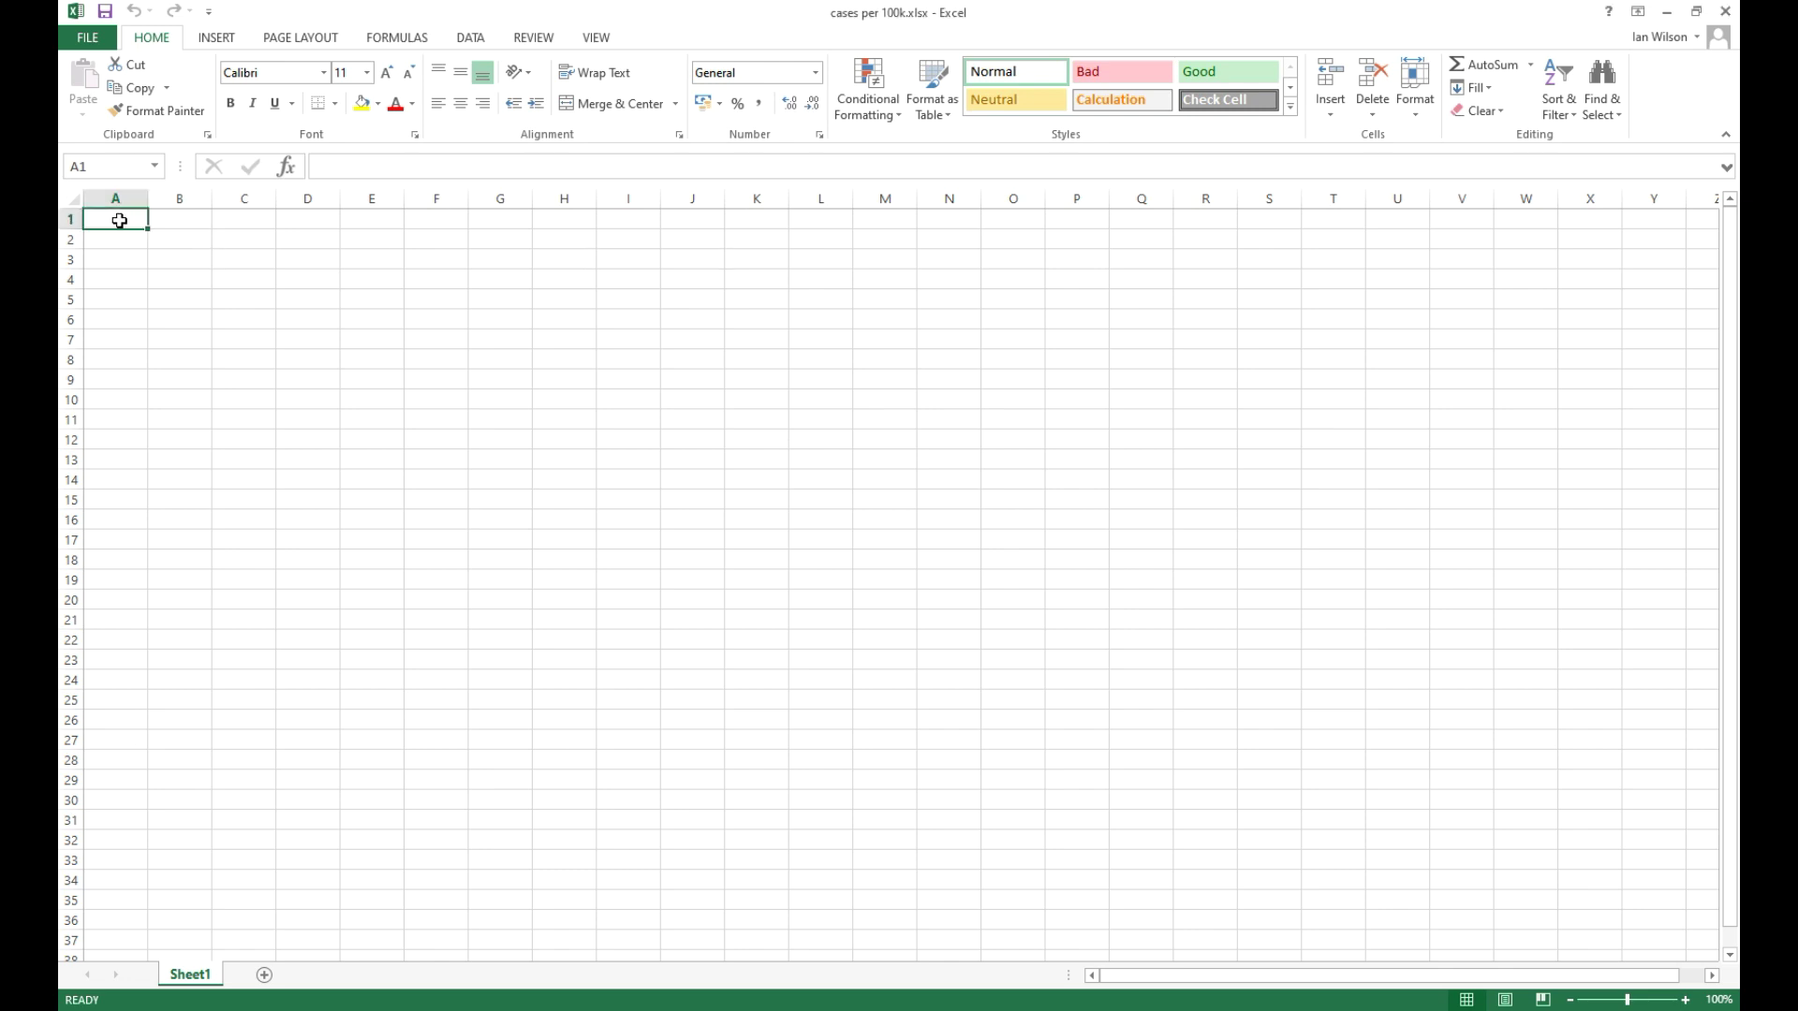
{"action": "type", "text": "districts"}
{"action": "left_click", "coordinate": [188, 222]}
{"action": "type", "text": "caeses"}
{"action": "left_click", "coordinate": [171, 219]}
{"action": "key", "text": "BackSpace"}
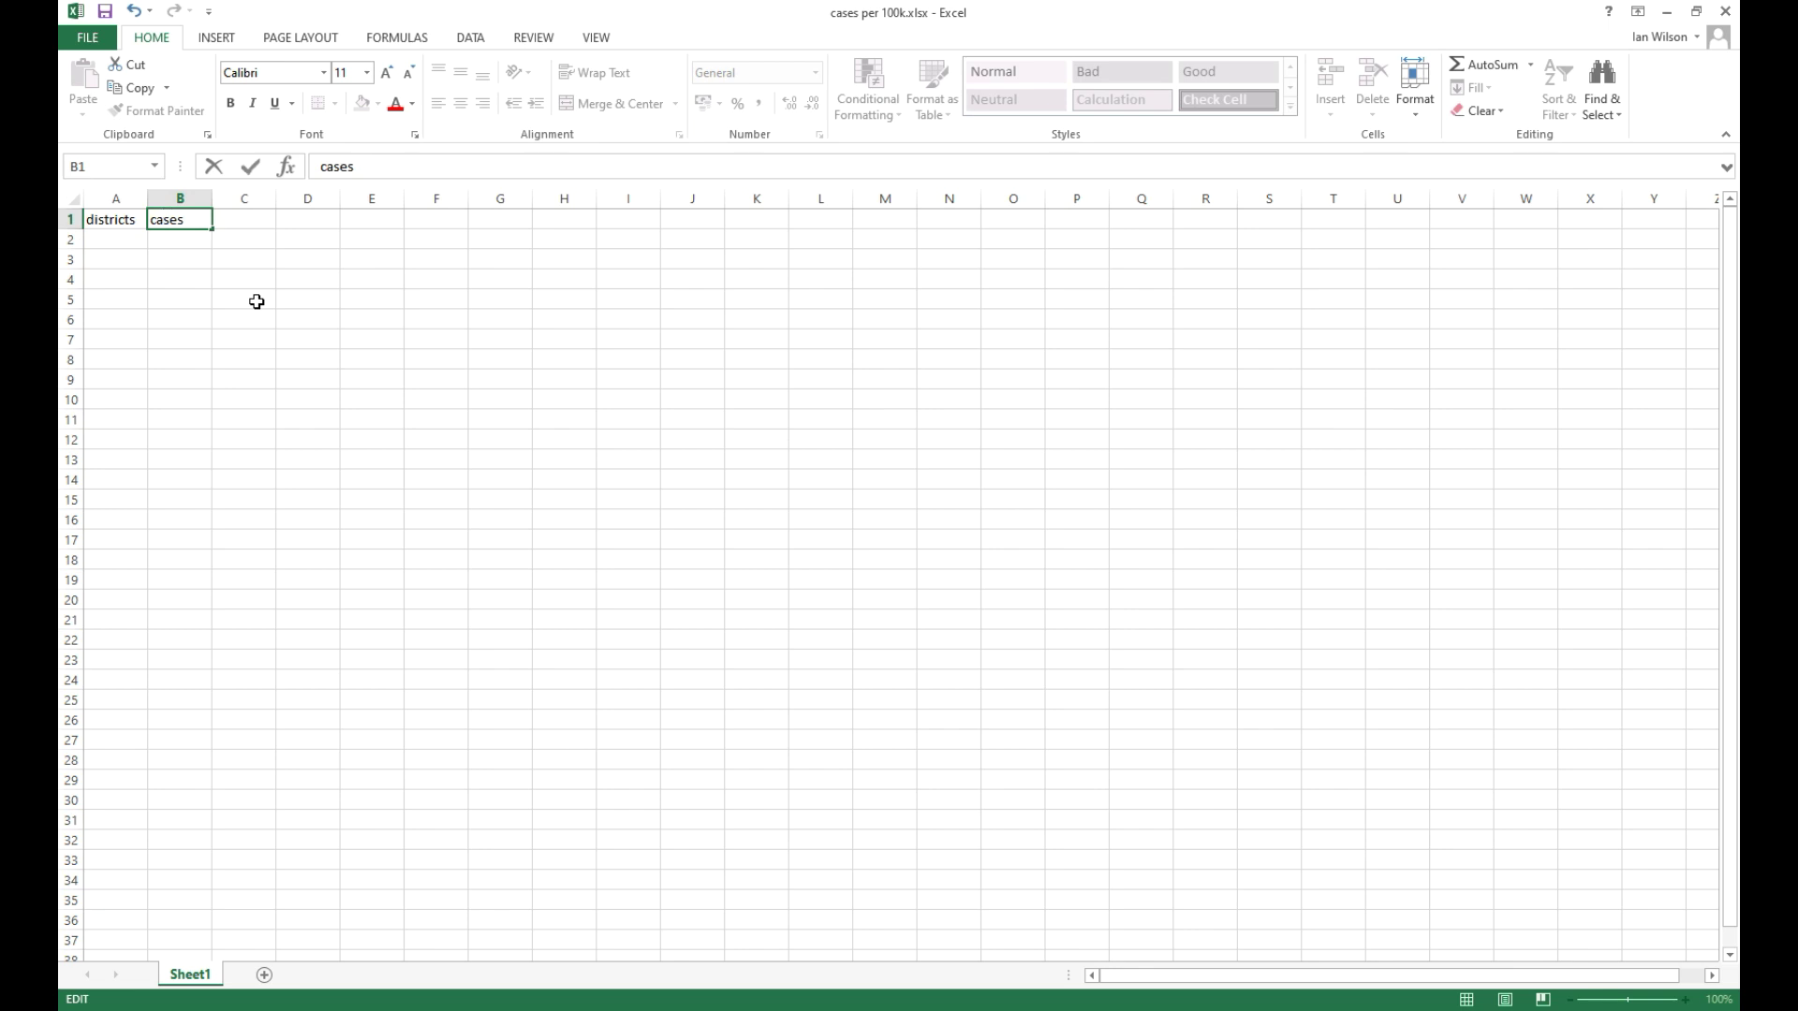
{"action": "left_click", "coordinate": [89, 225]}
- Enter Garden Route as the first district in A2 and fit column A's width to its contents
{"action": "left_click", "coordinate": [131, 241]}
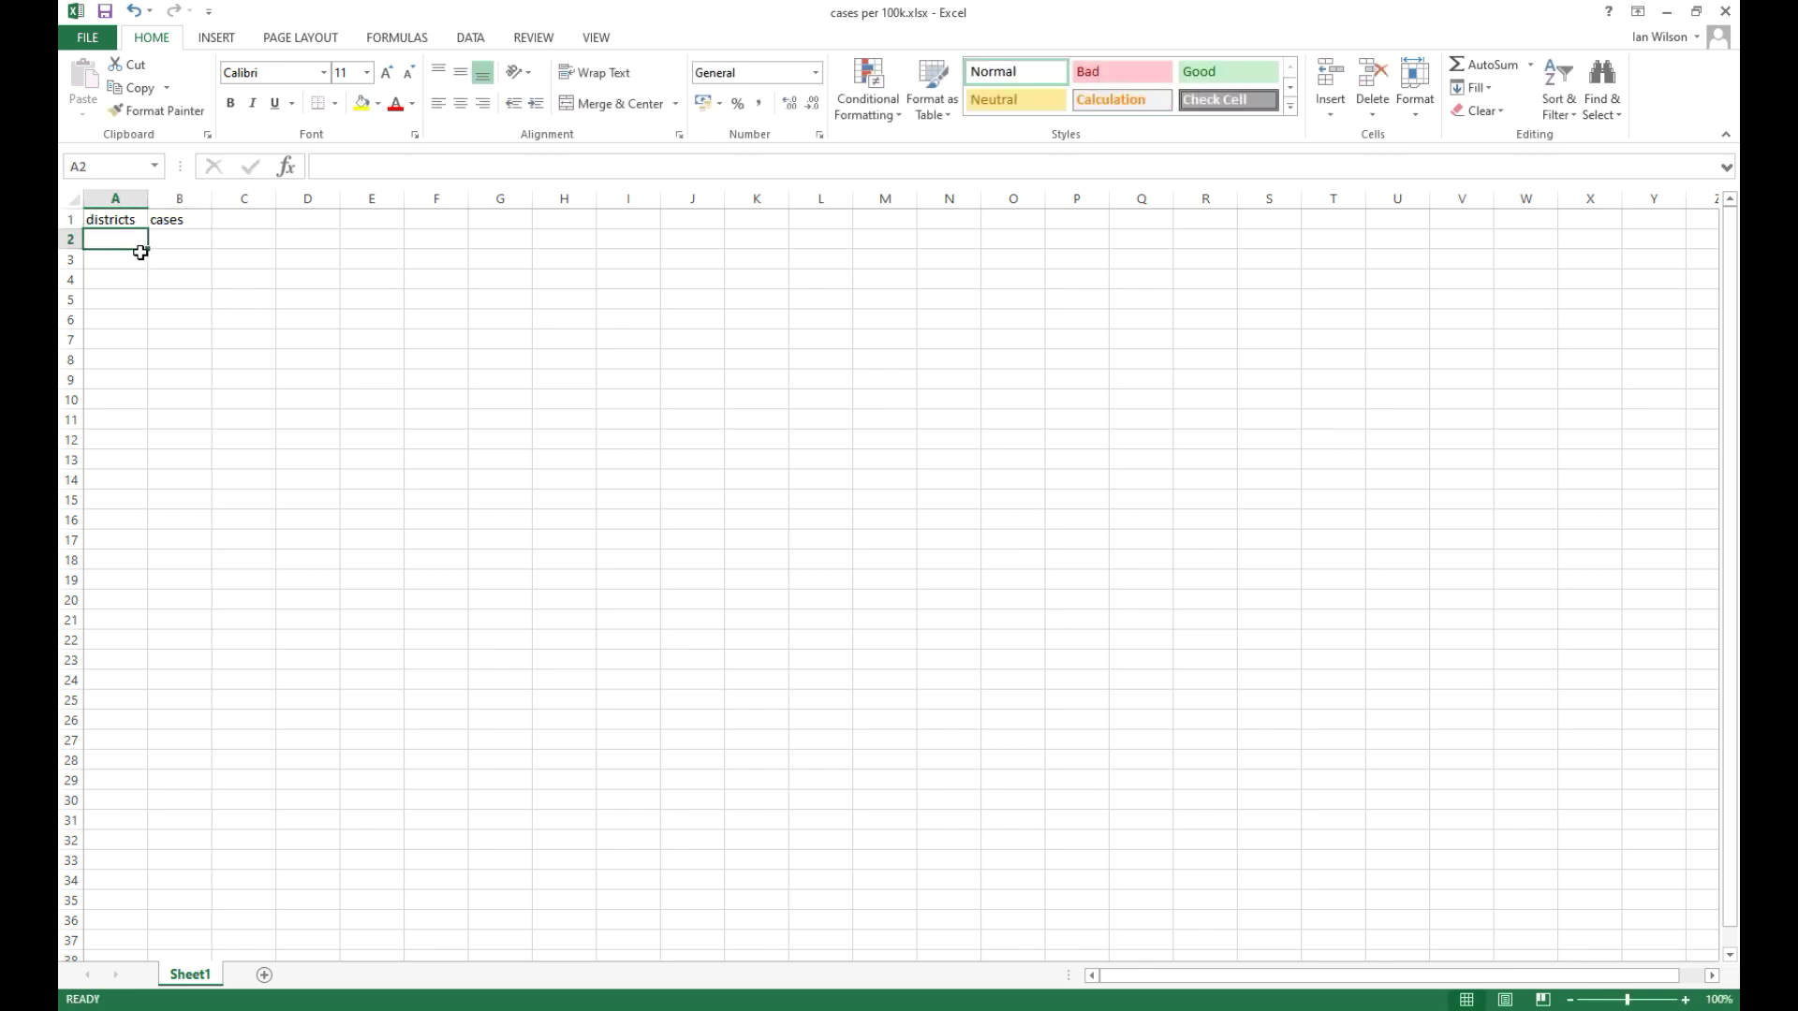
{"action": "type", "text": "Garden Route"}
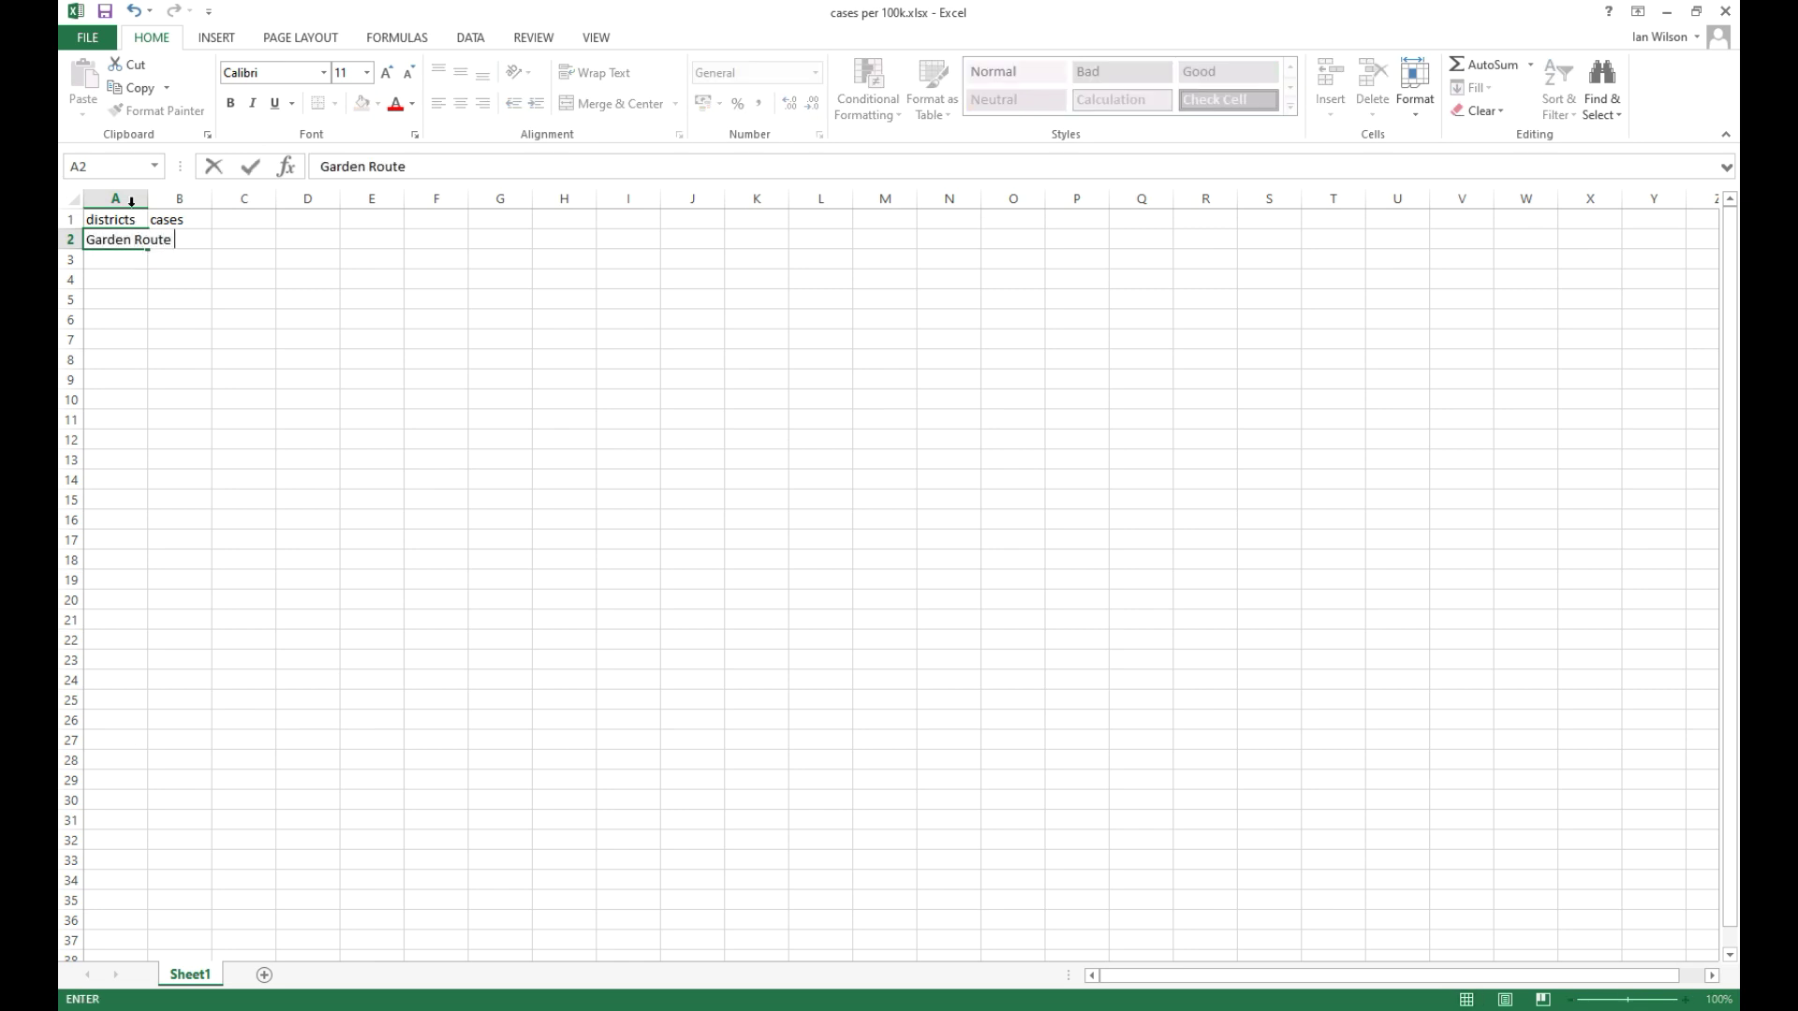
{"action": "left_click", "coordinate": [150, 199]}
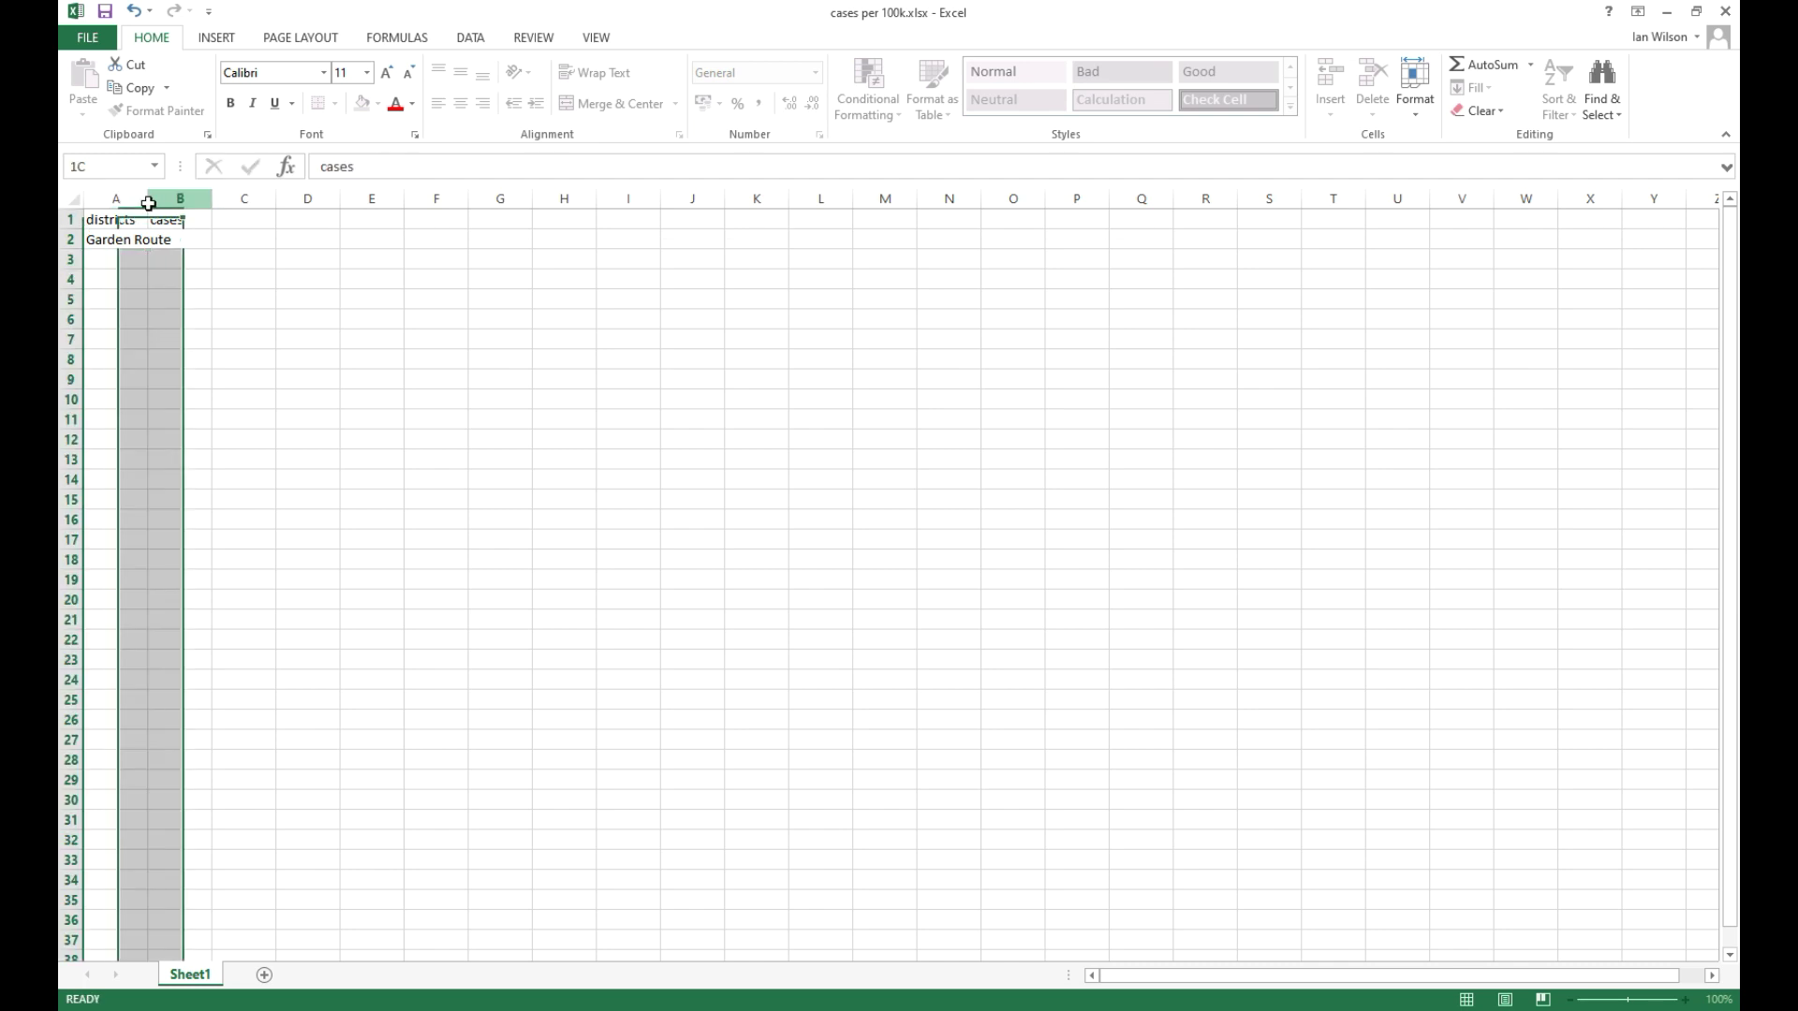
{"action": "double_click", "coordinate": [147, 198]}
{"action": "left_click", "coordinate": [227, 247]}
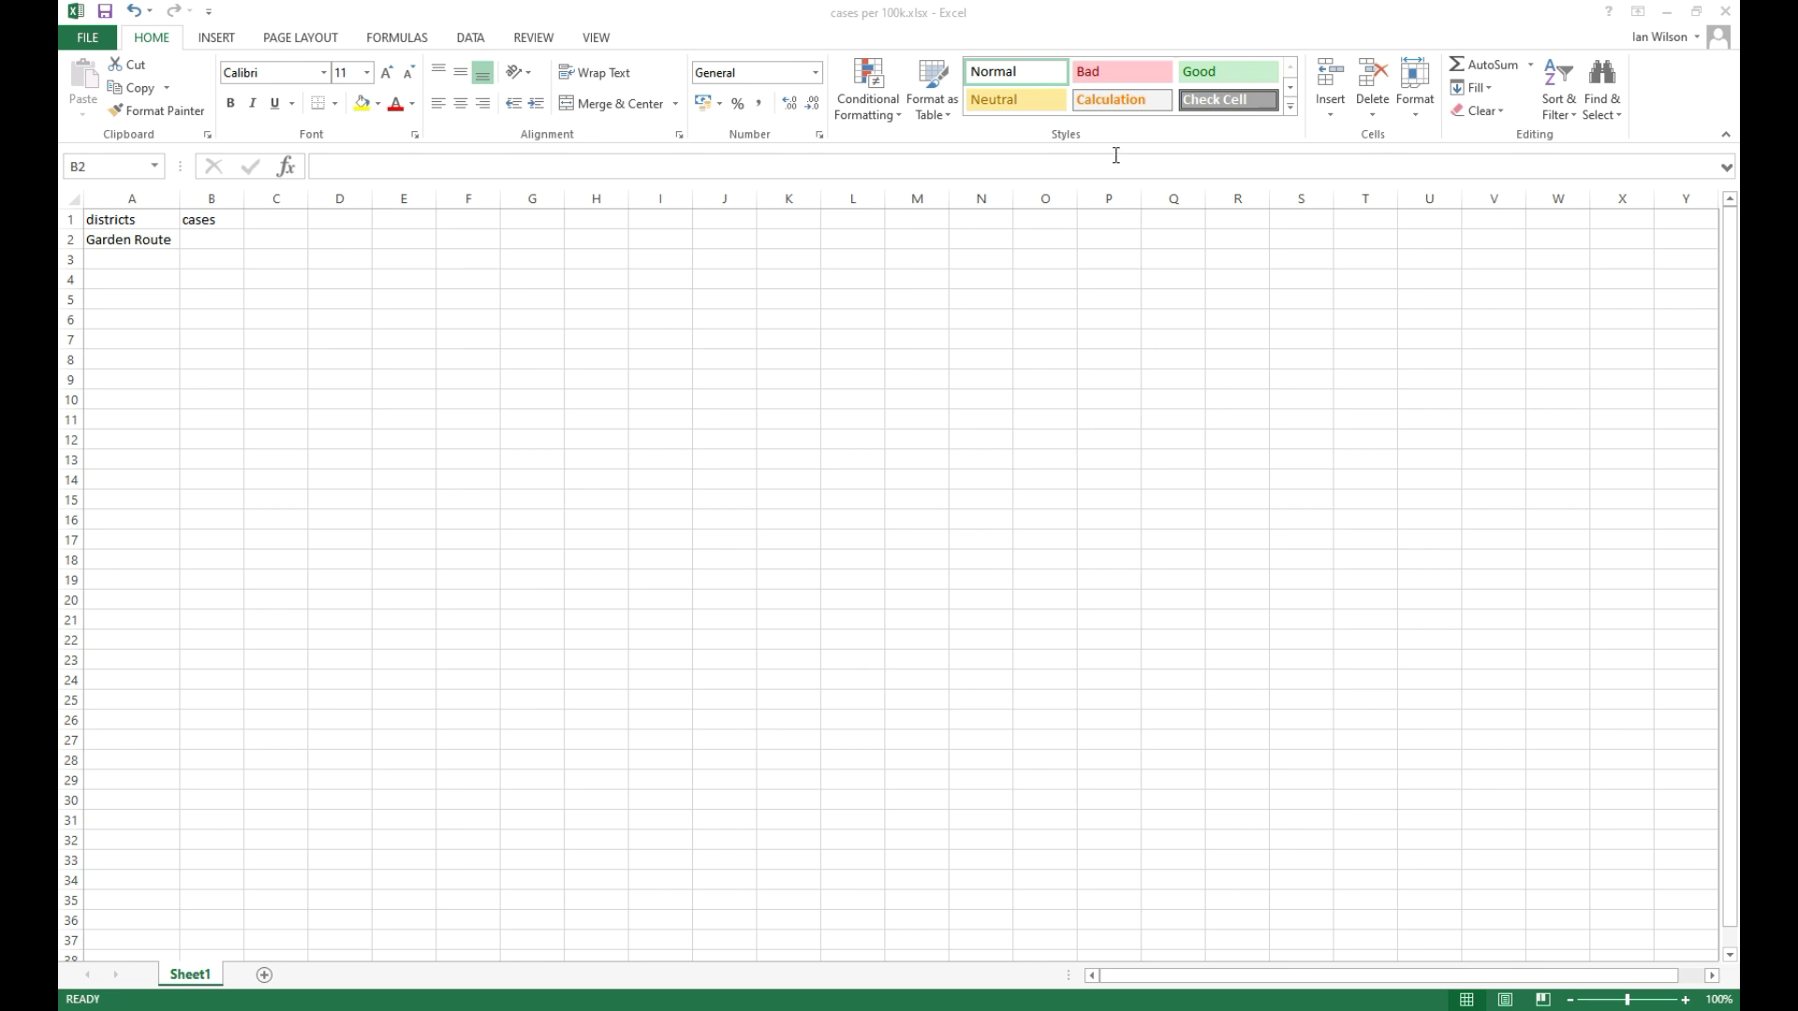
- Enter 4883 as Garden Route's cases in B2 and Buffalo City as the next district in A3
{"action": "left_click", "coordinate": [232, 236]}
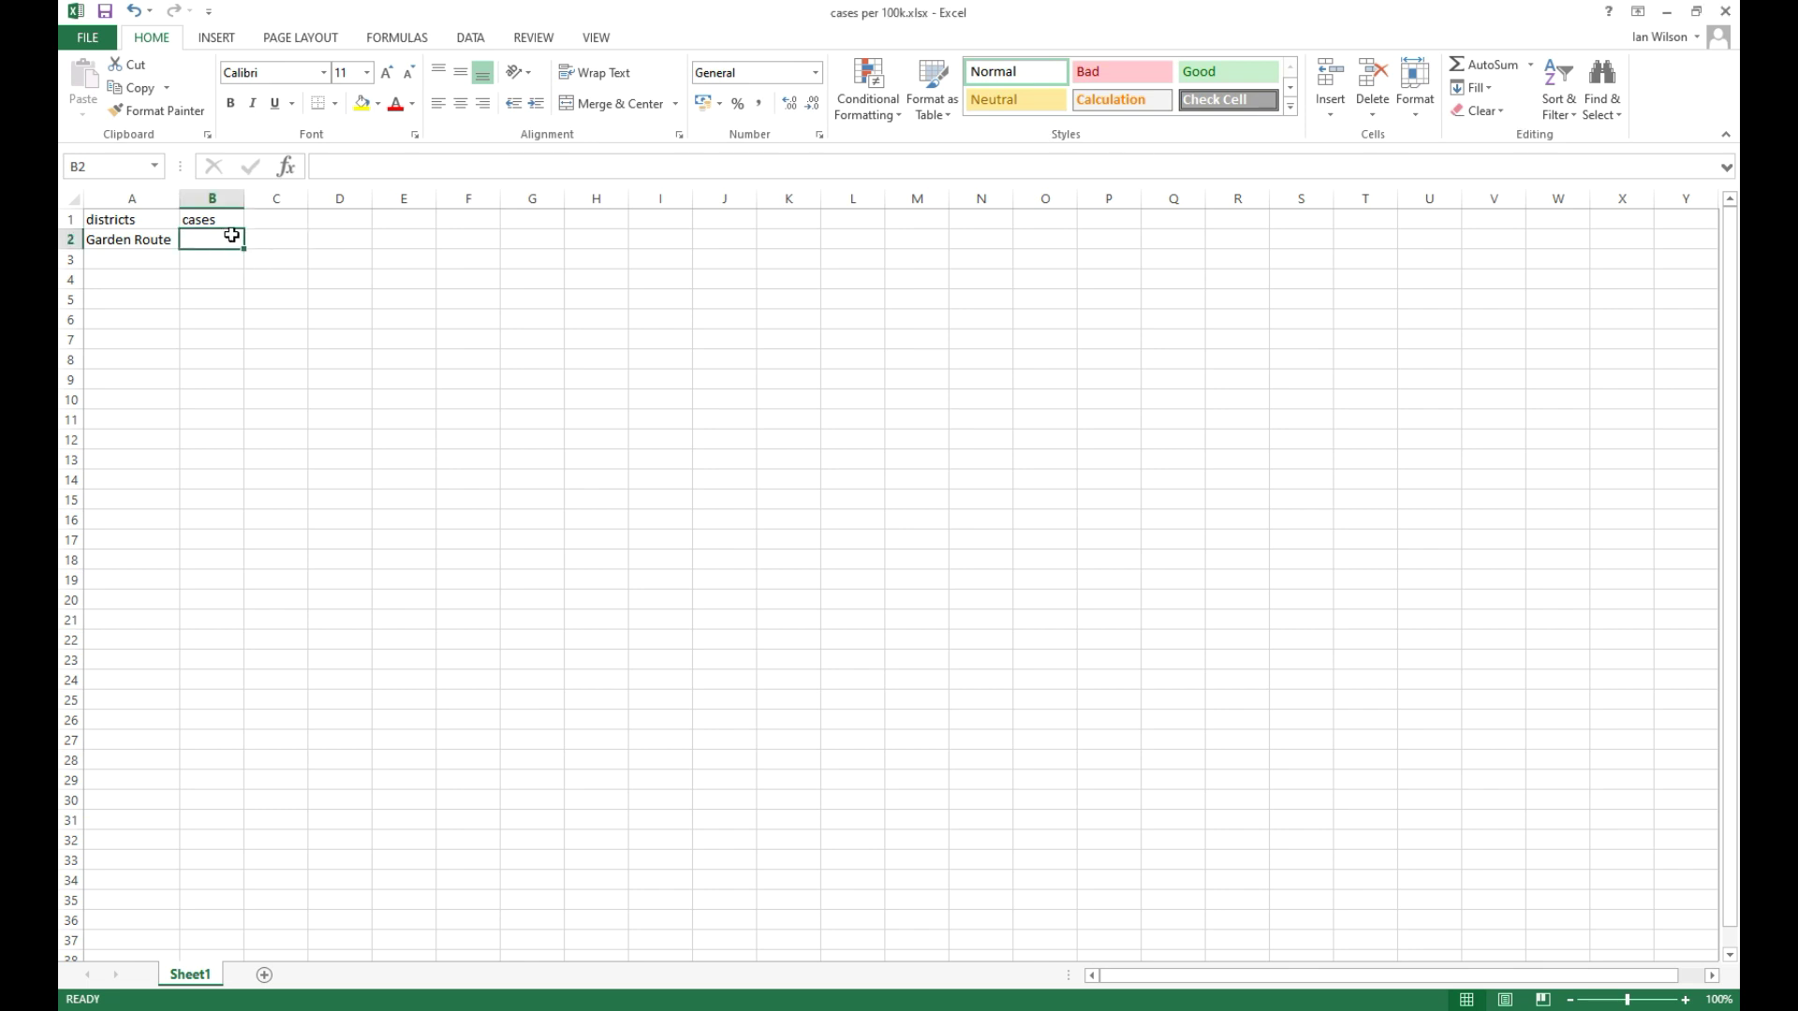
{"action": "type", "text": "4883"}
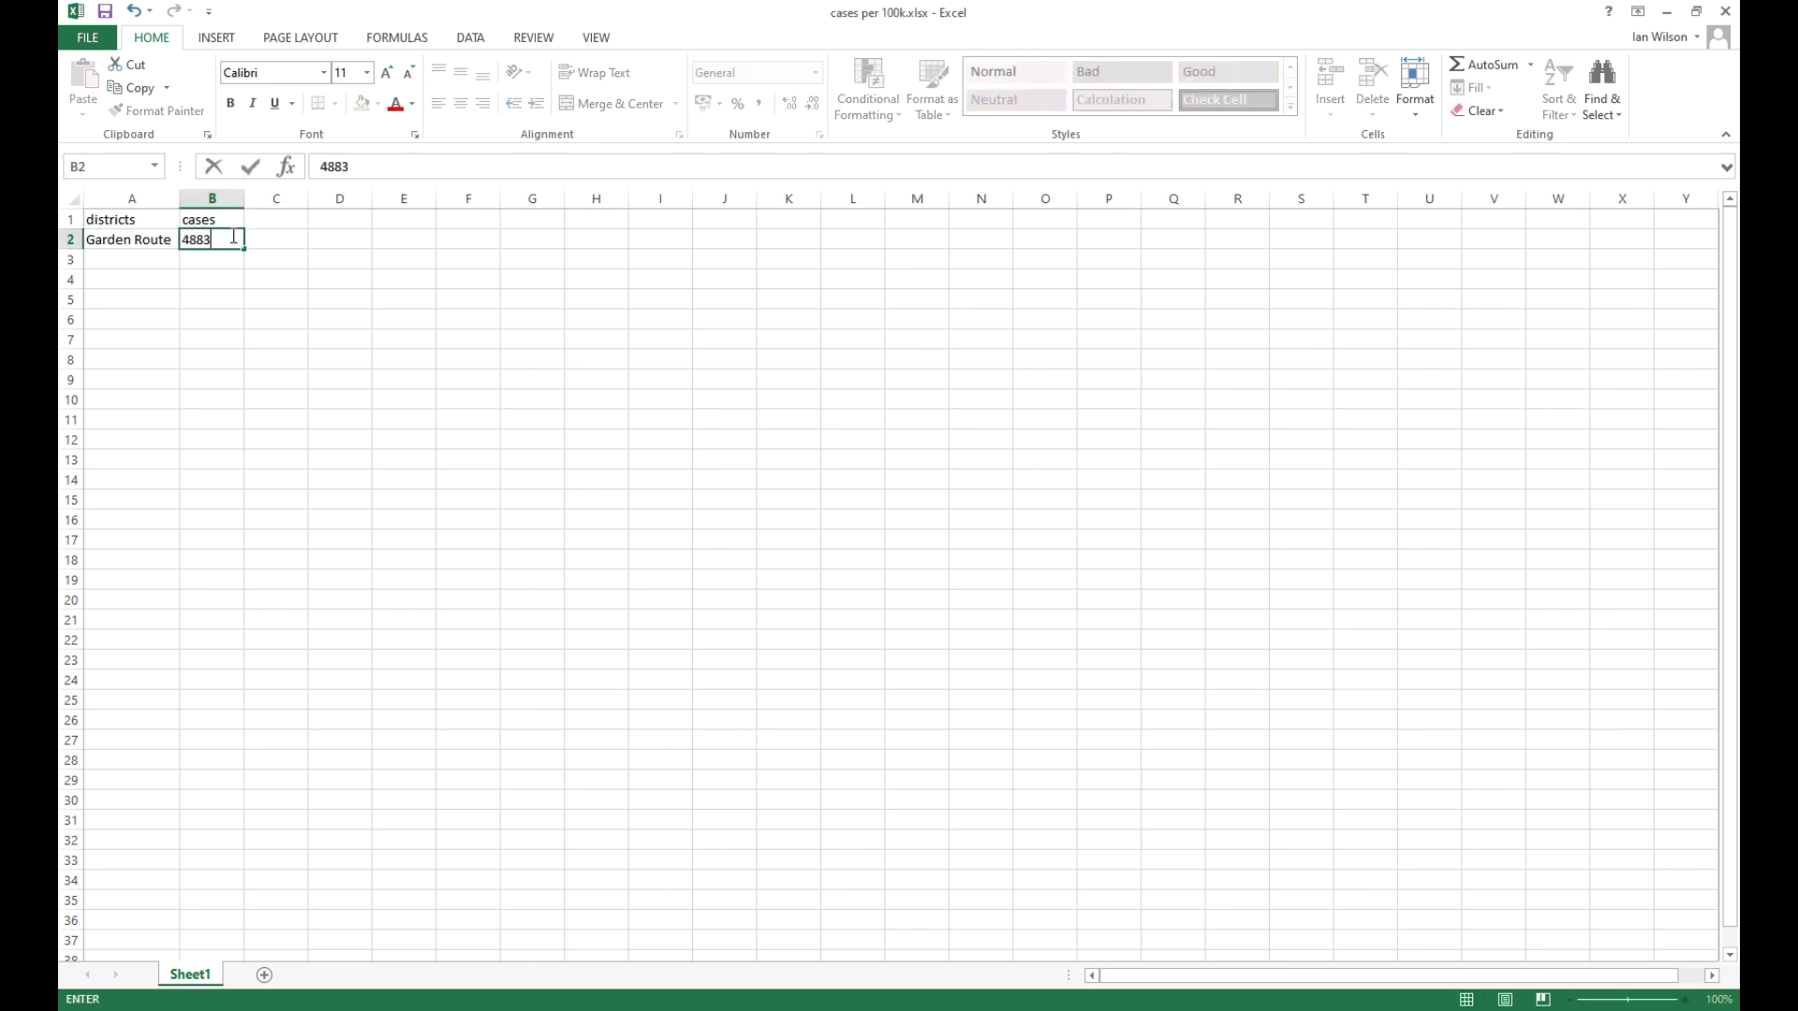
{"action": "left_click", "coordinate": [116, 255]}
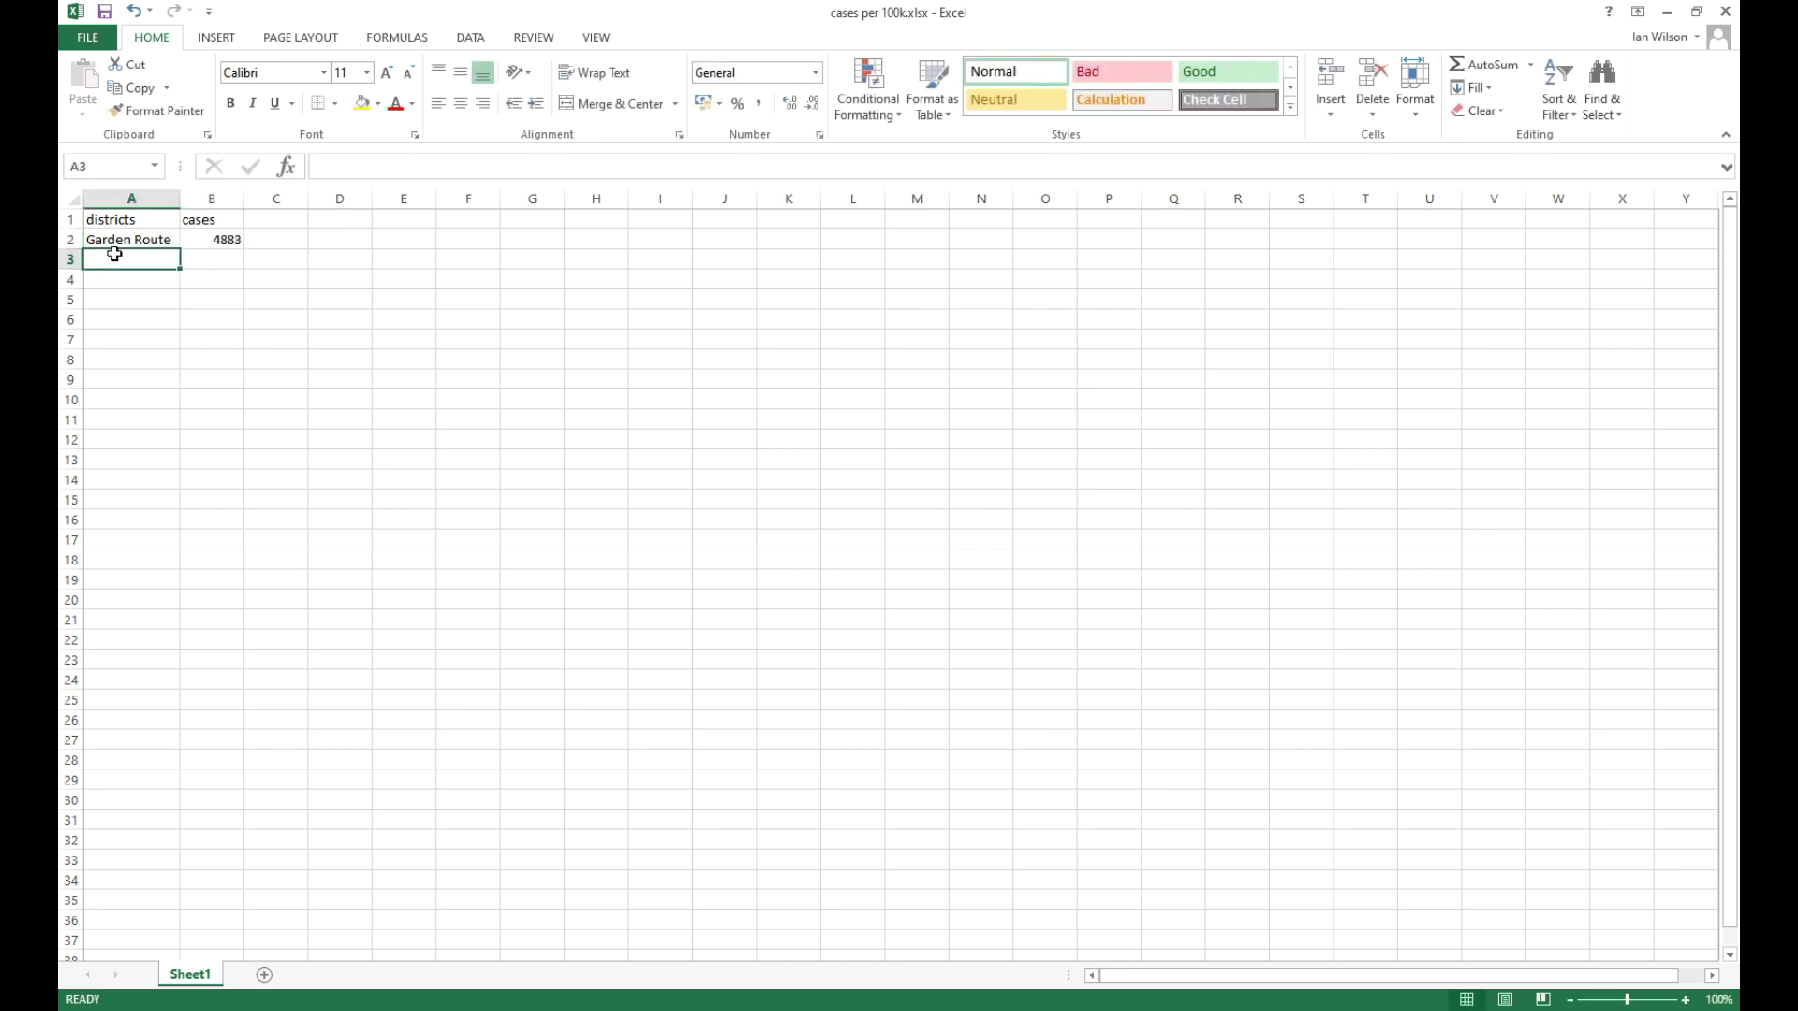
{"action": "type", "text": "Buffalo City"}
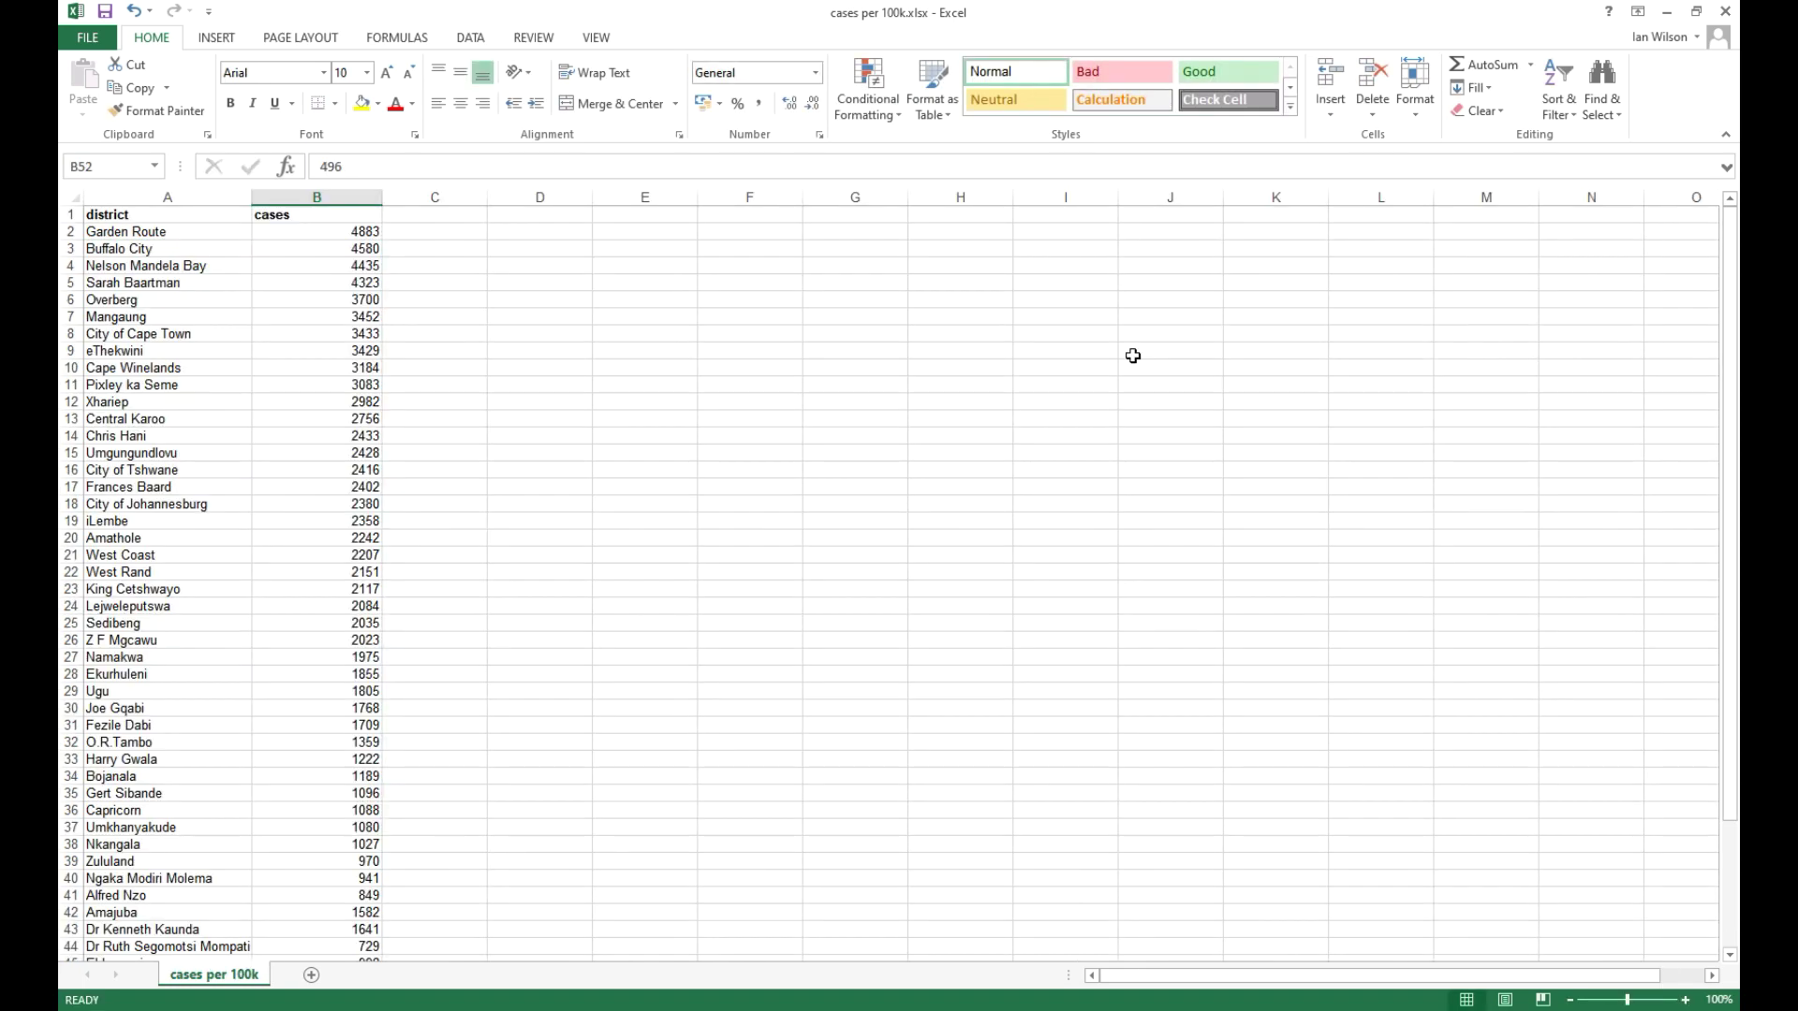
- Look through the full list of districts and their case figures in the worksheet
{"action": "scroll", "coordinate": [279, 468], "scroll_direction": "down", "scroll_amount": 6}
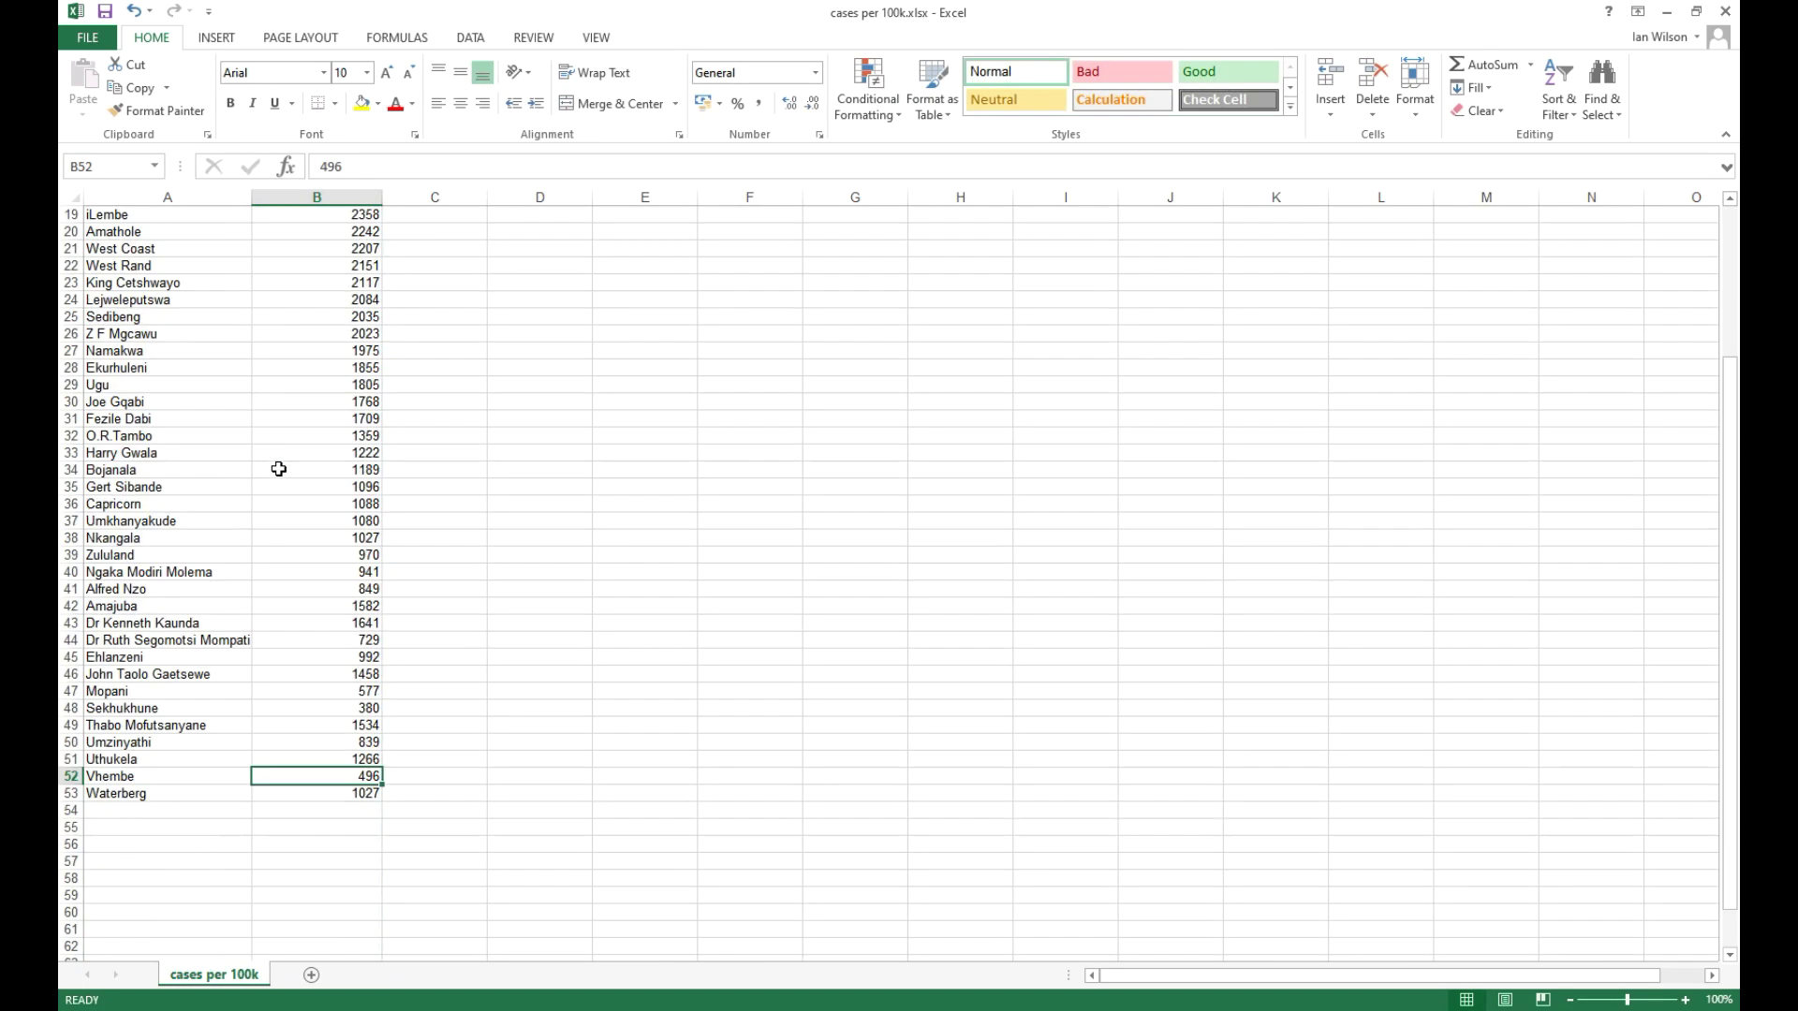
{"action": "scroll", "coordinate": [245, 683], "scroll_direction": "up", "scroll_amount": 6}
{"action": "scroll", "coordinate": [243, 660], "scroll_direction": "down", "scroll_amount": 8}
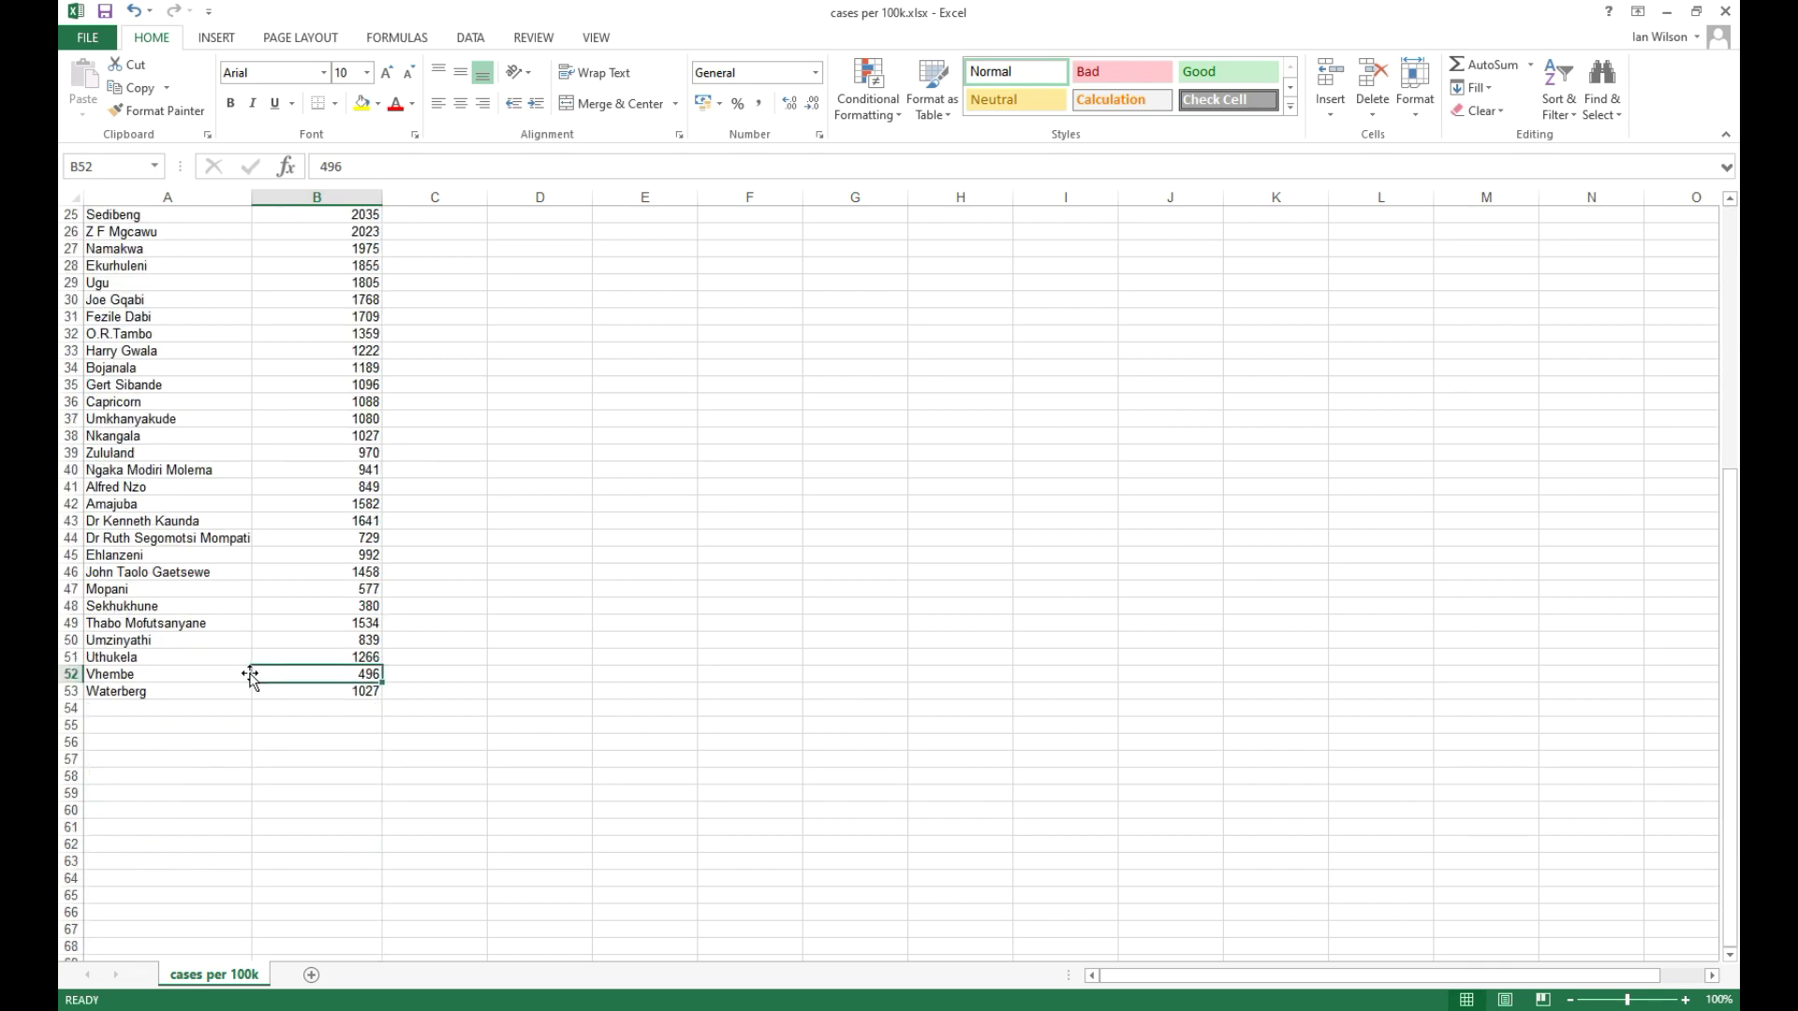
{"action": "scroll", "coordinate": [246, 657], "scroll_direction": "up", "scroll_amount": 6}
{"action": "scroll", "coordinate": [246, 657], "scroll_direction": "up", "scroll_amount": 2}
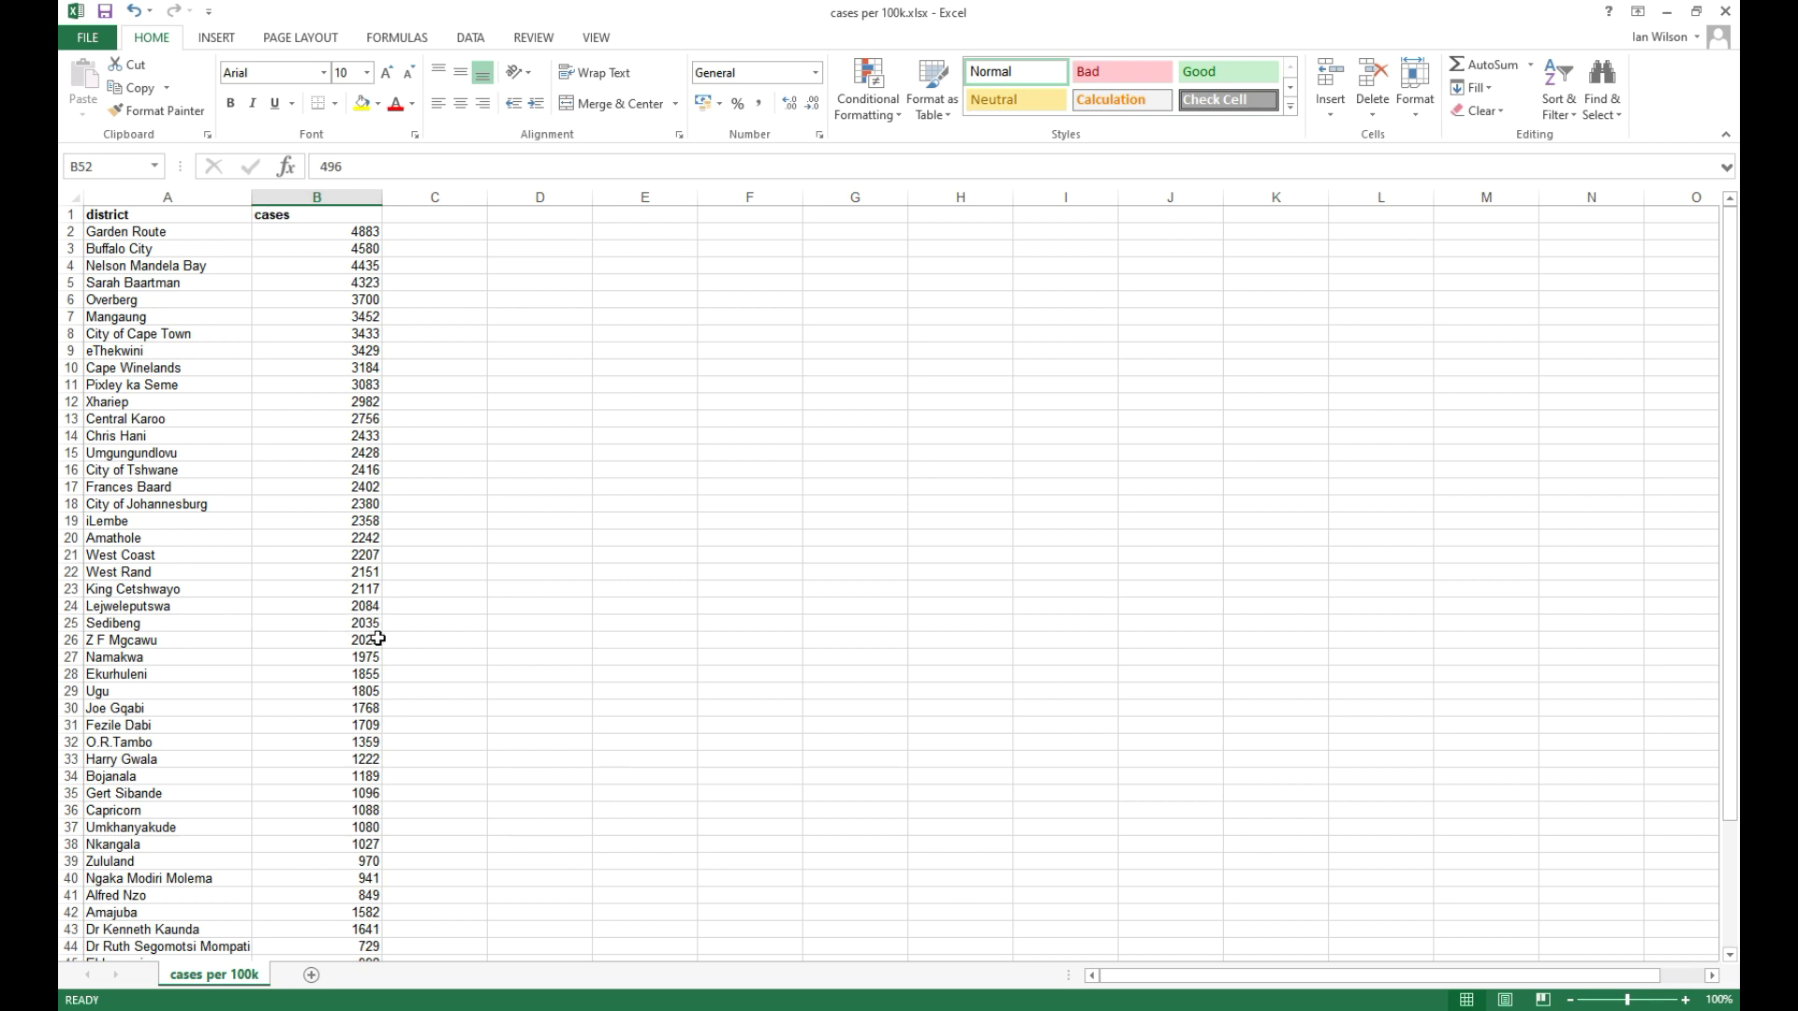
- Switch to QGIS and add MDB District Municipalities 2018.shp from the Municipal Demarcation Board folder to the map
{"action": "left_click", "coordinate": [423, 937]}
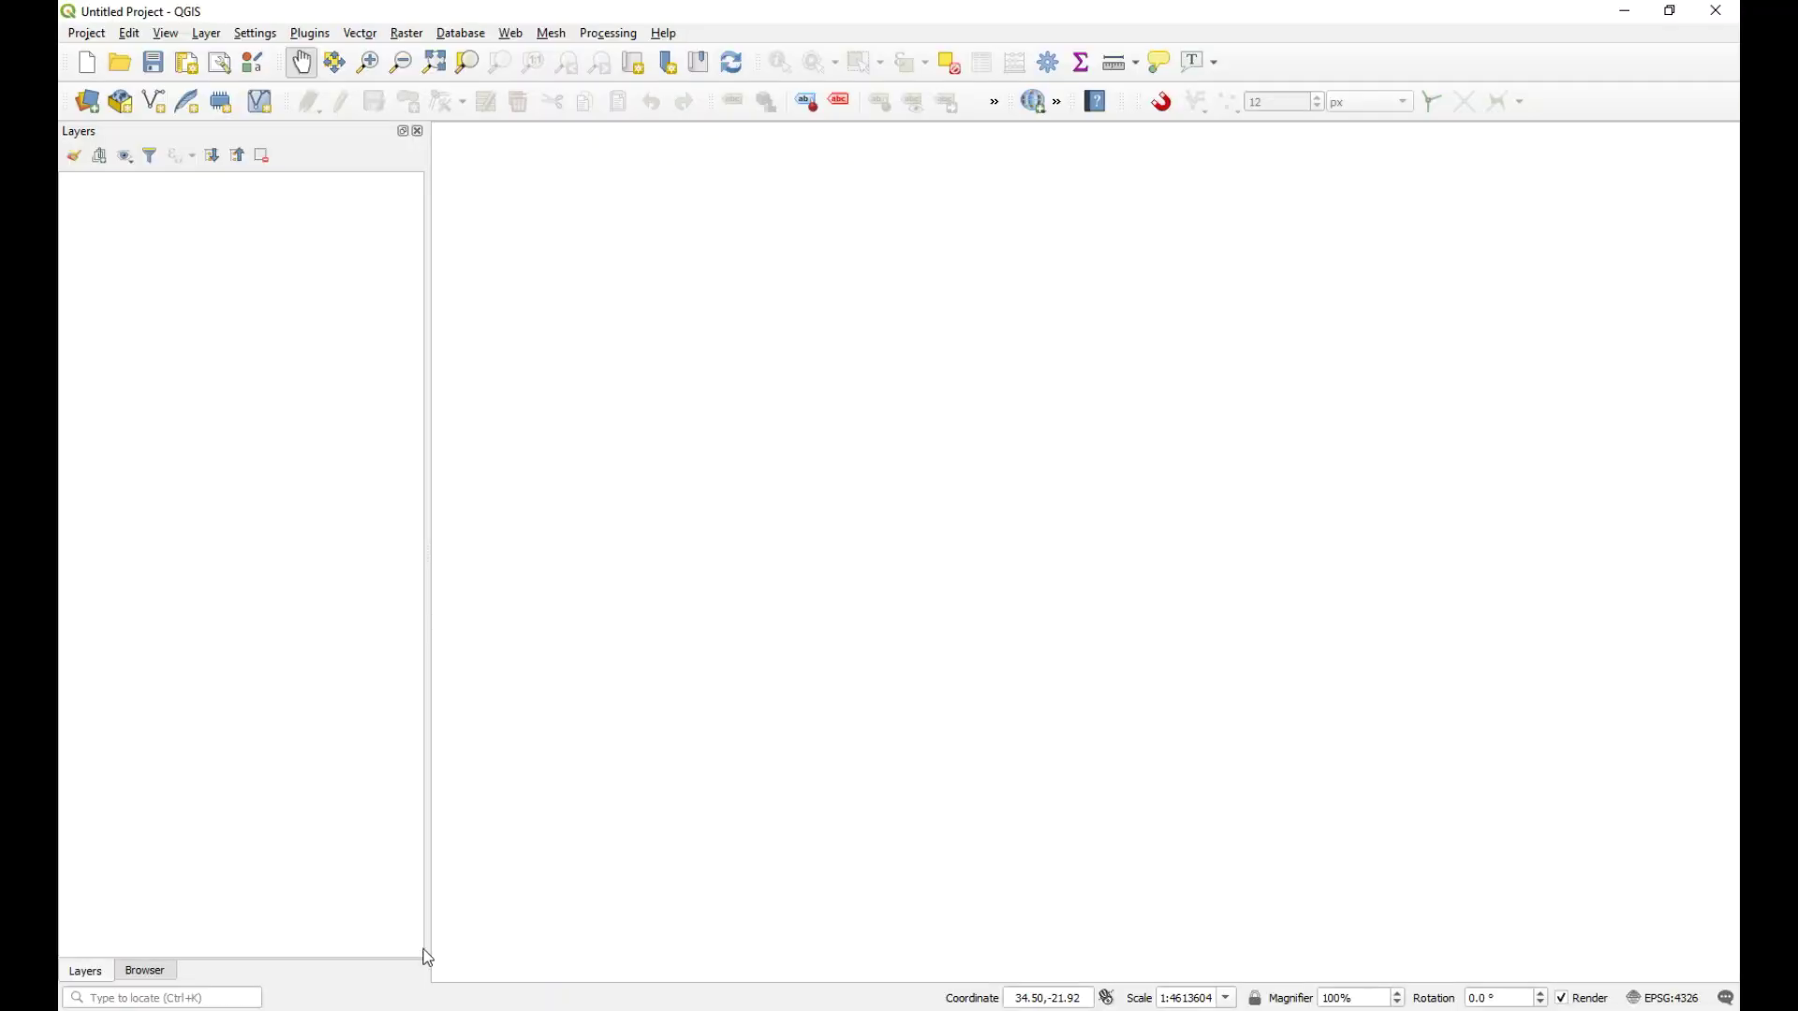
{"action": "left_click", "coordinate": [148, 971]}
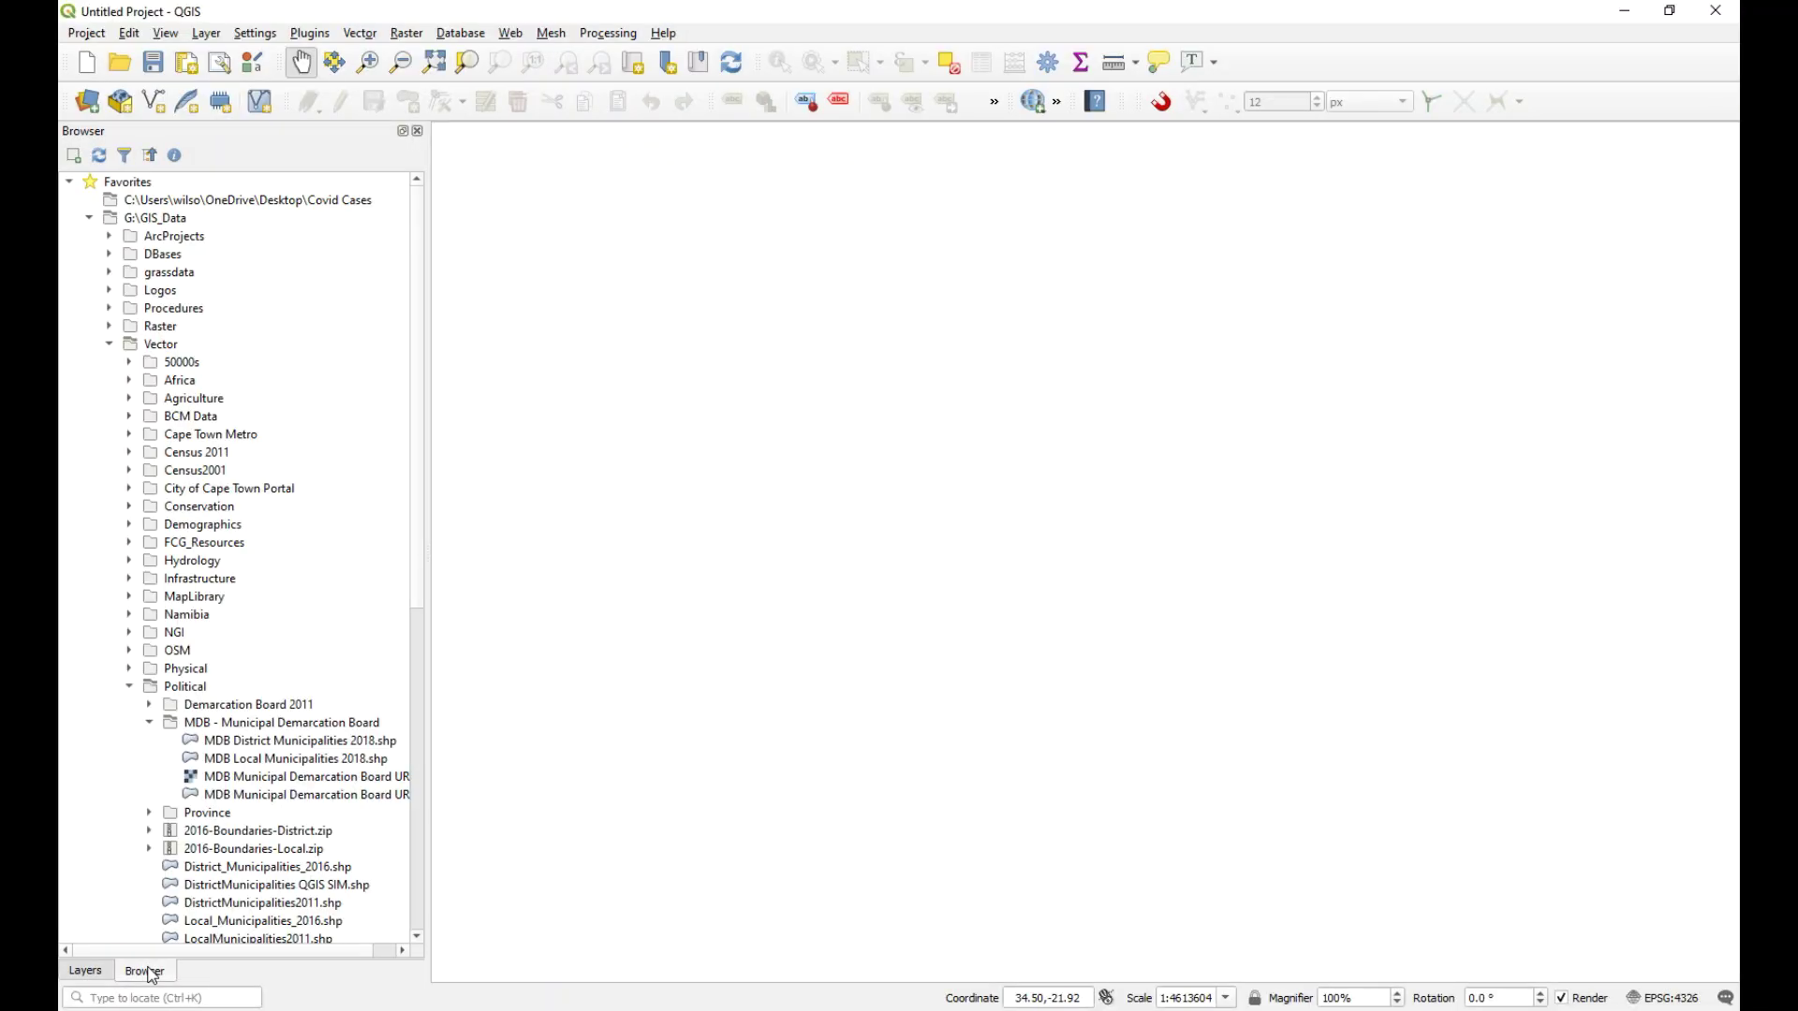
{"action": "left_click", "coordinate": [259, 746]}
{"action": "mouse_move", "coordinate": [254, 748]}
{"action": "left_mouse_down"}
{"action": "mouse_move", "coordinate": [671, 672]}
{"action": "mouse_move", "coordinate": [730, 749]}
{"action": "left_mouse_up"}
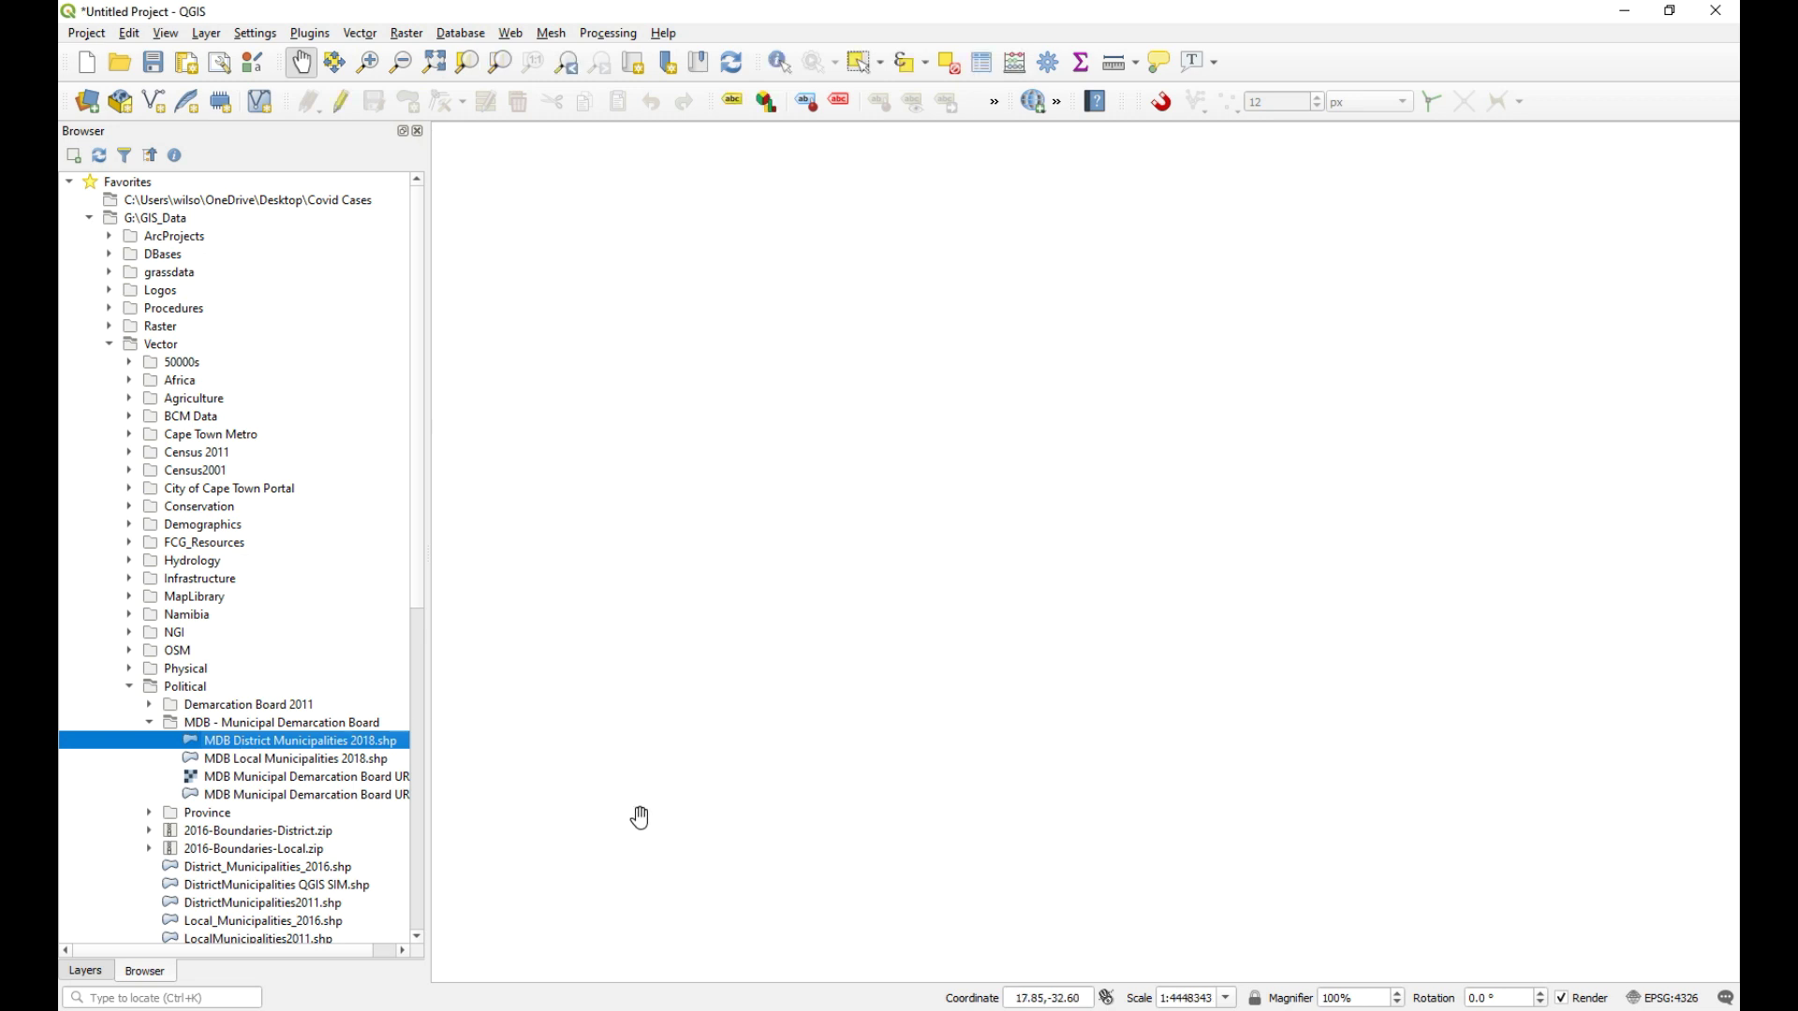
{"action": "left_click", "coordinate": [86, 972]}
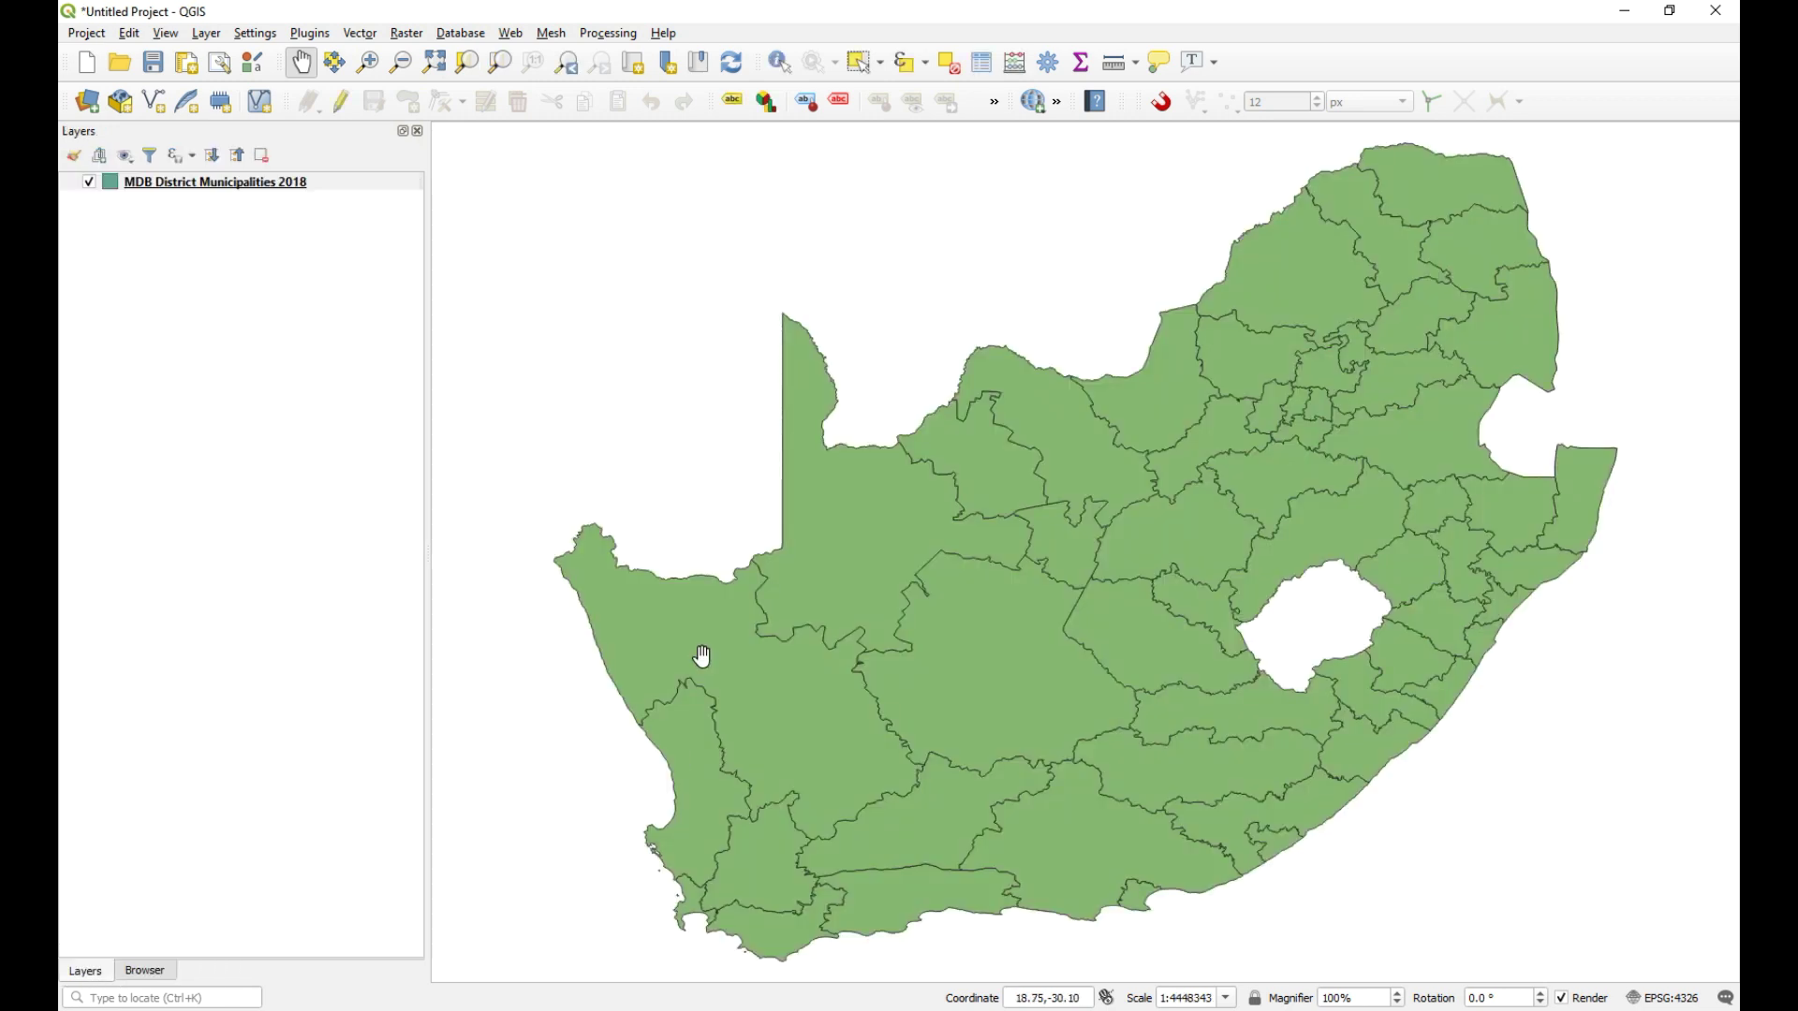
- Label the district municipalities with single labels from the DISTRICT_N field and draw a text buffer around them
{"action": "left_click", "coordinate": [735, 101]}
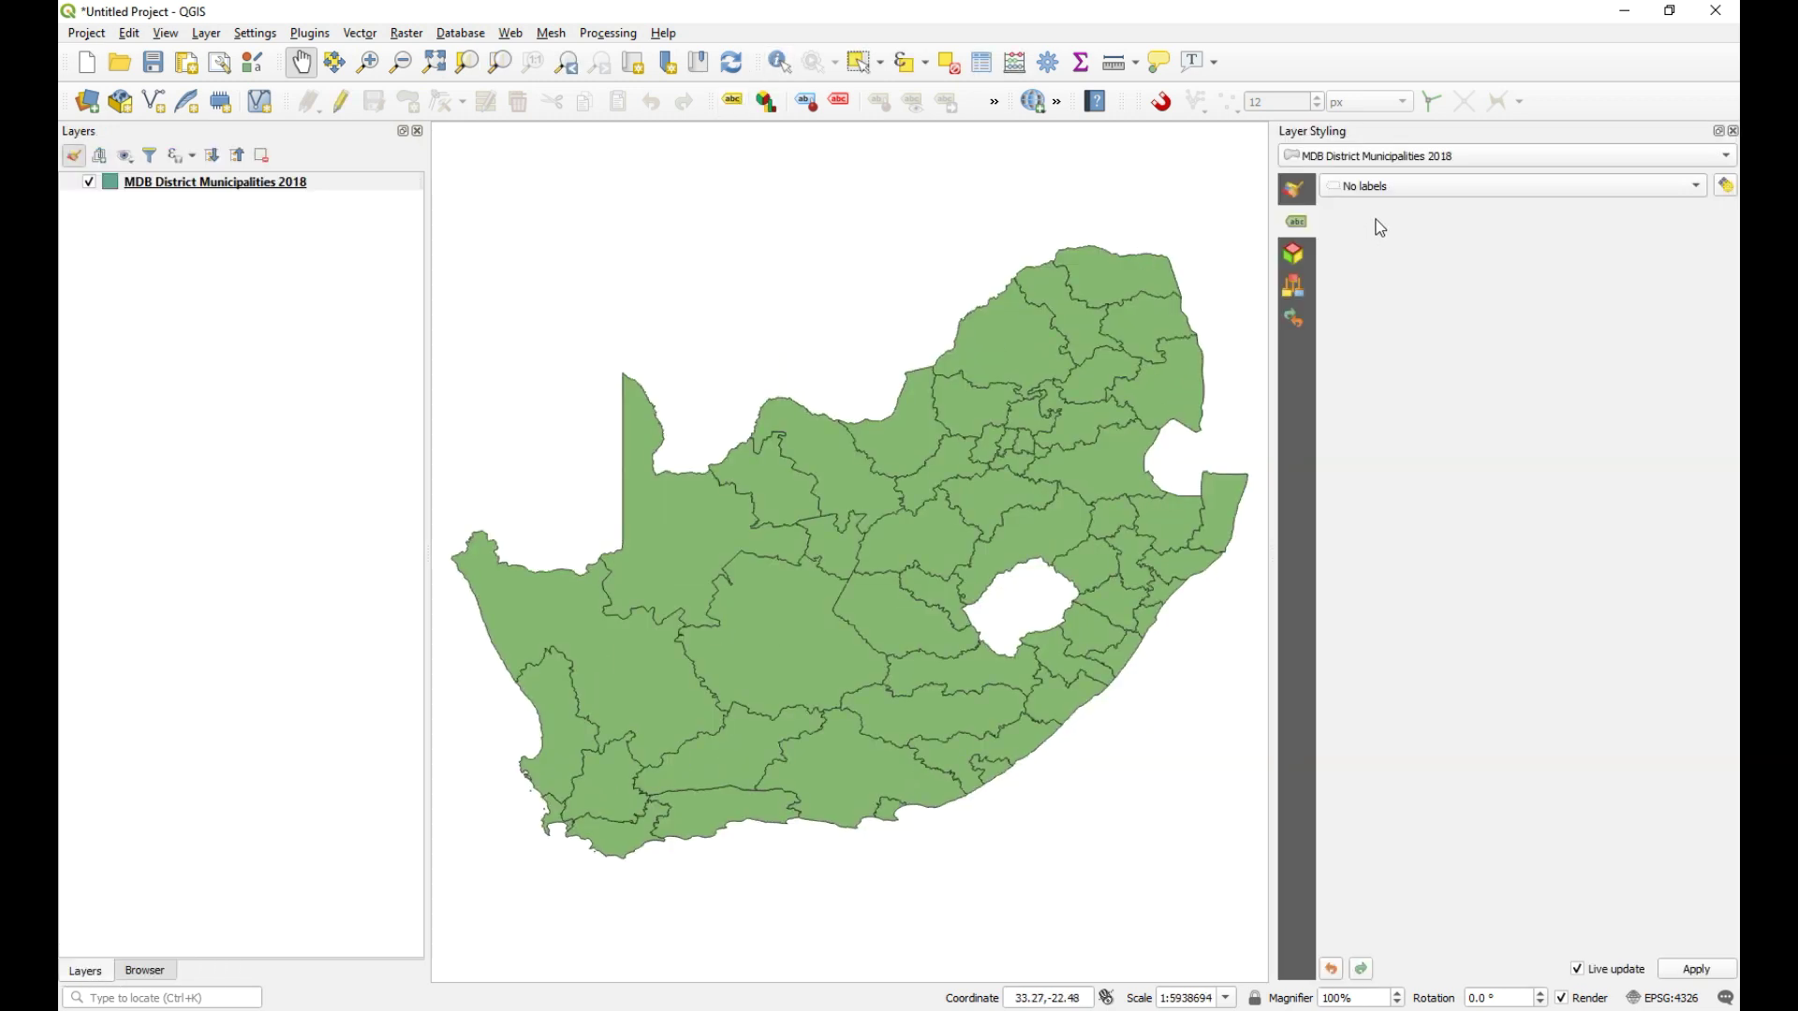
{"action": "left_click", "coordinate": [1497, 190]}
{"action": "left_click", "coordinate": [1465, 205]}
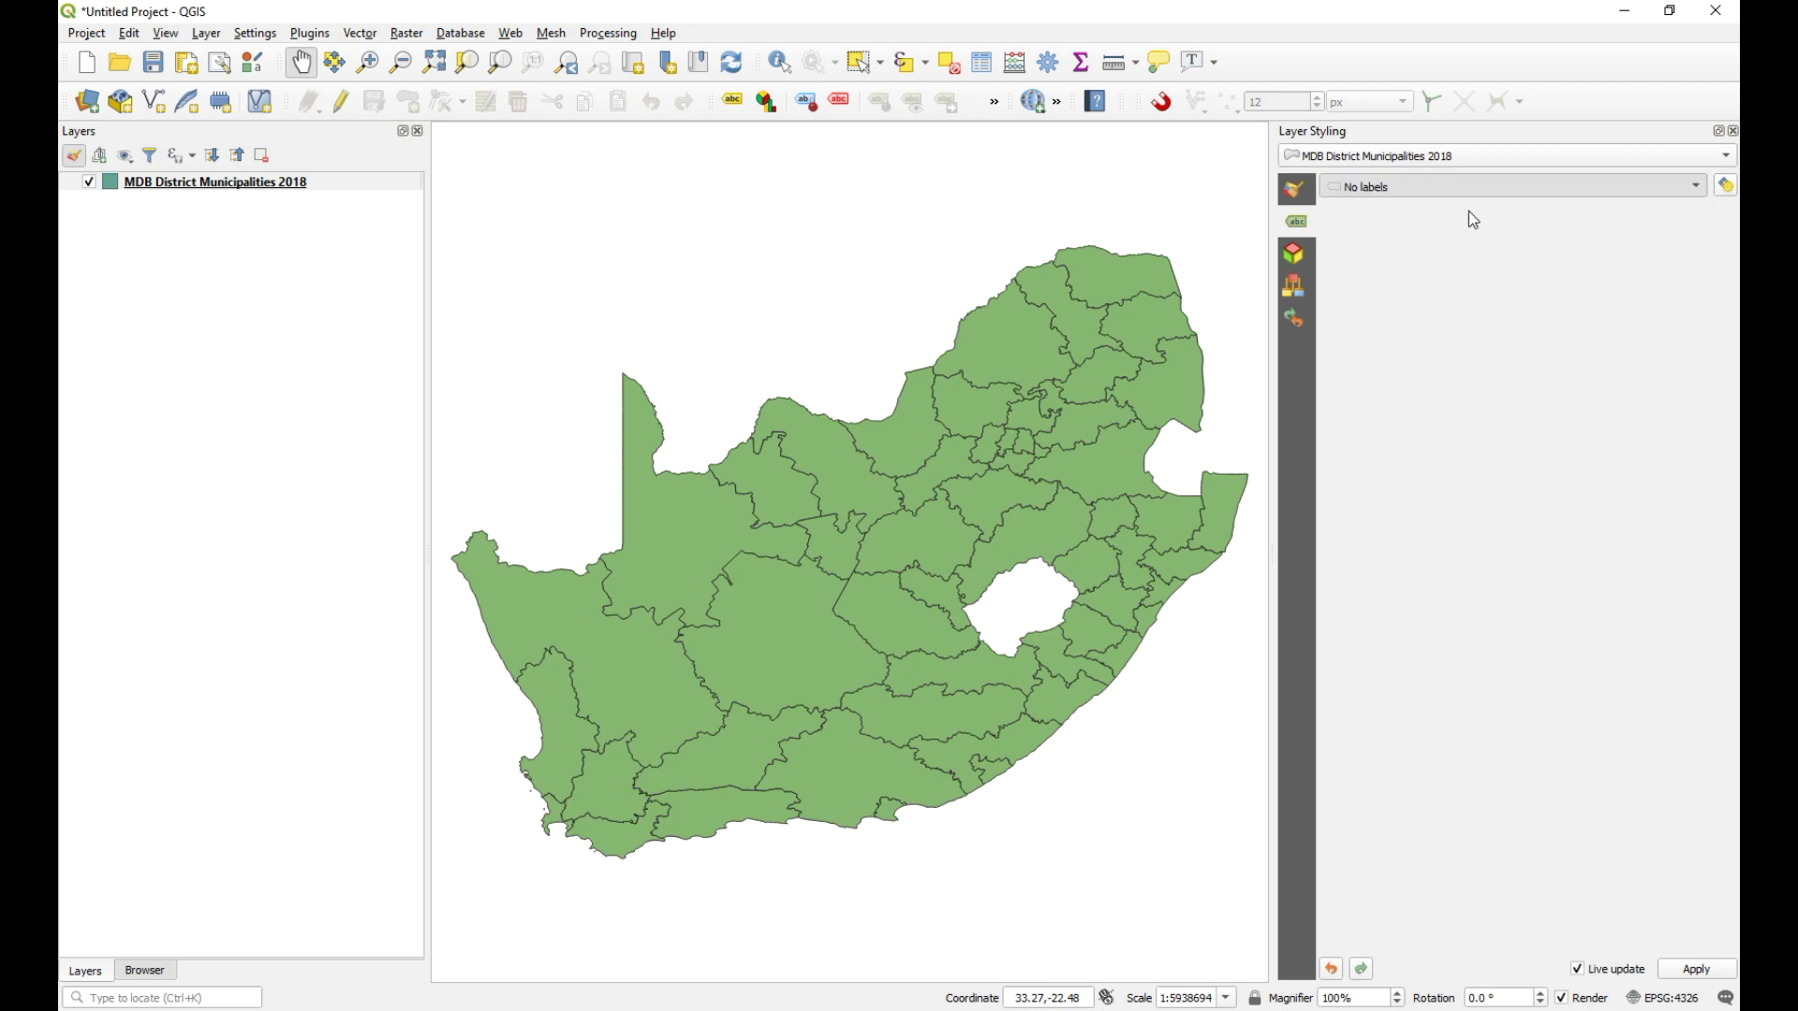
{"action": "left_click", "coordinate": [1695, 223]}
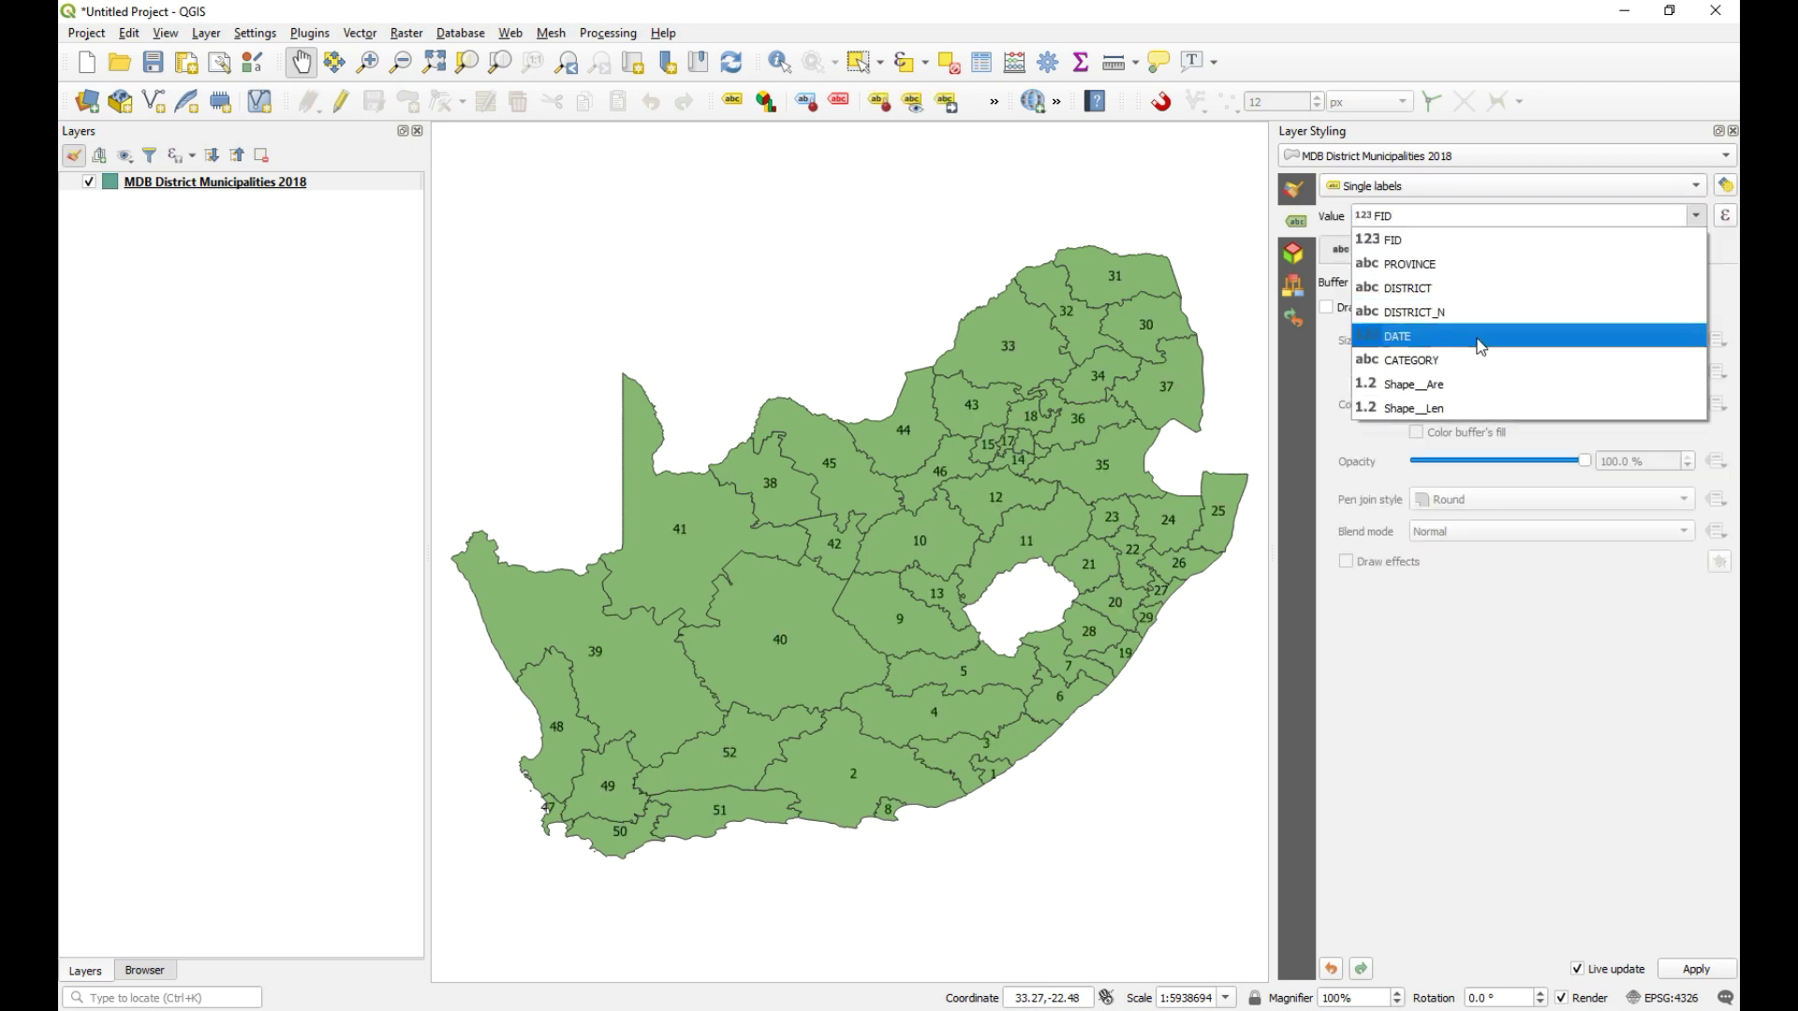
{"action": "left_click", "coordinate": [1433, 325]}
{"action": "left_click", "coordinate": [1327, 308]}
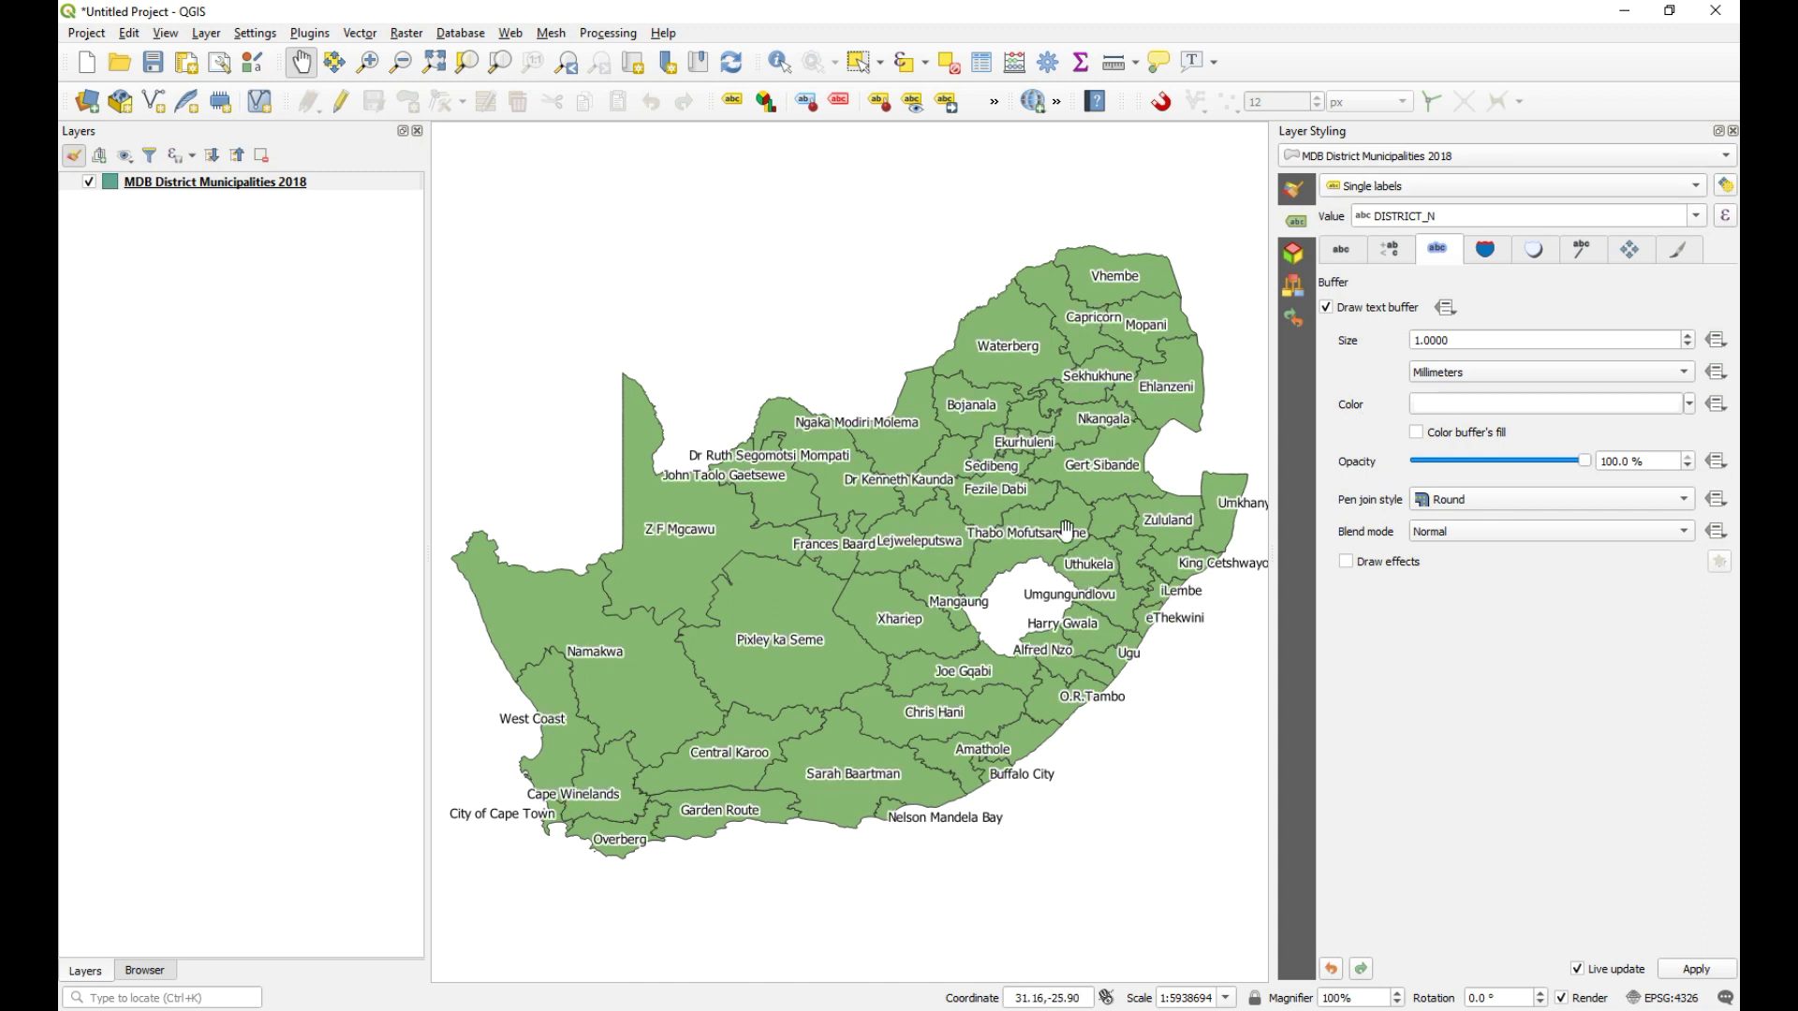
- Remove the outdated Desktop Covid Cases folder from the Browser favourites, collapsing the GIS_Data tree to reach it
{"action": "left_click", "coordinate": [147, 972]}
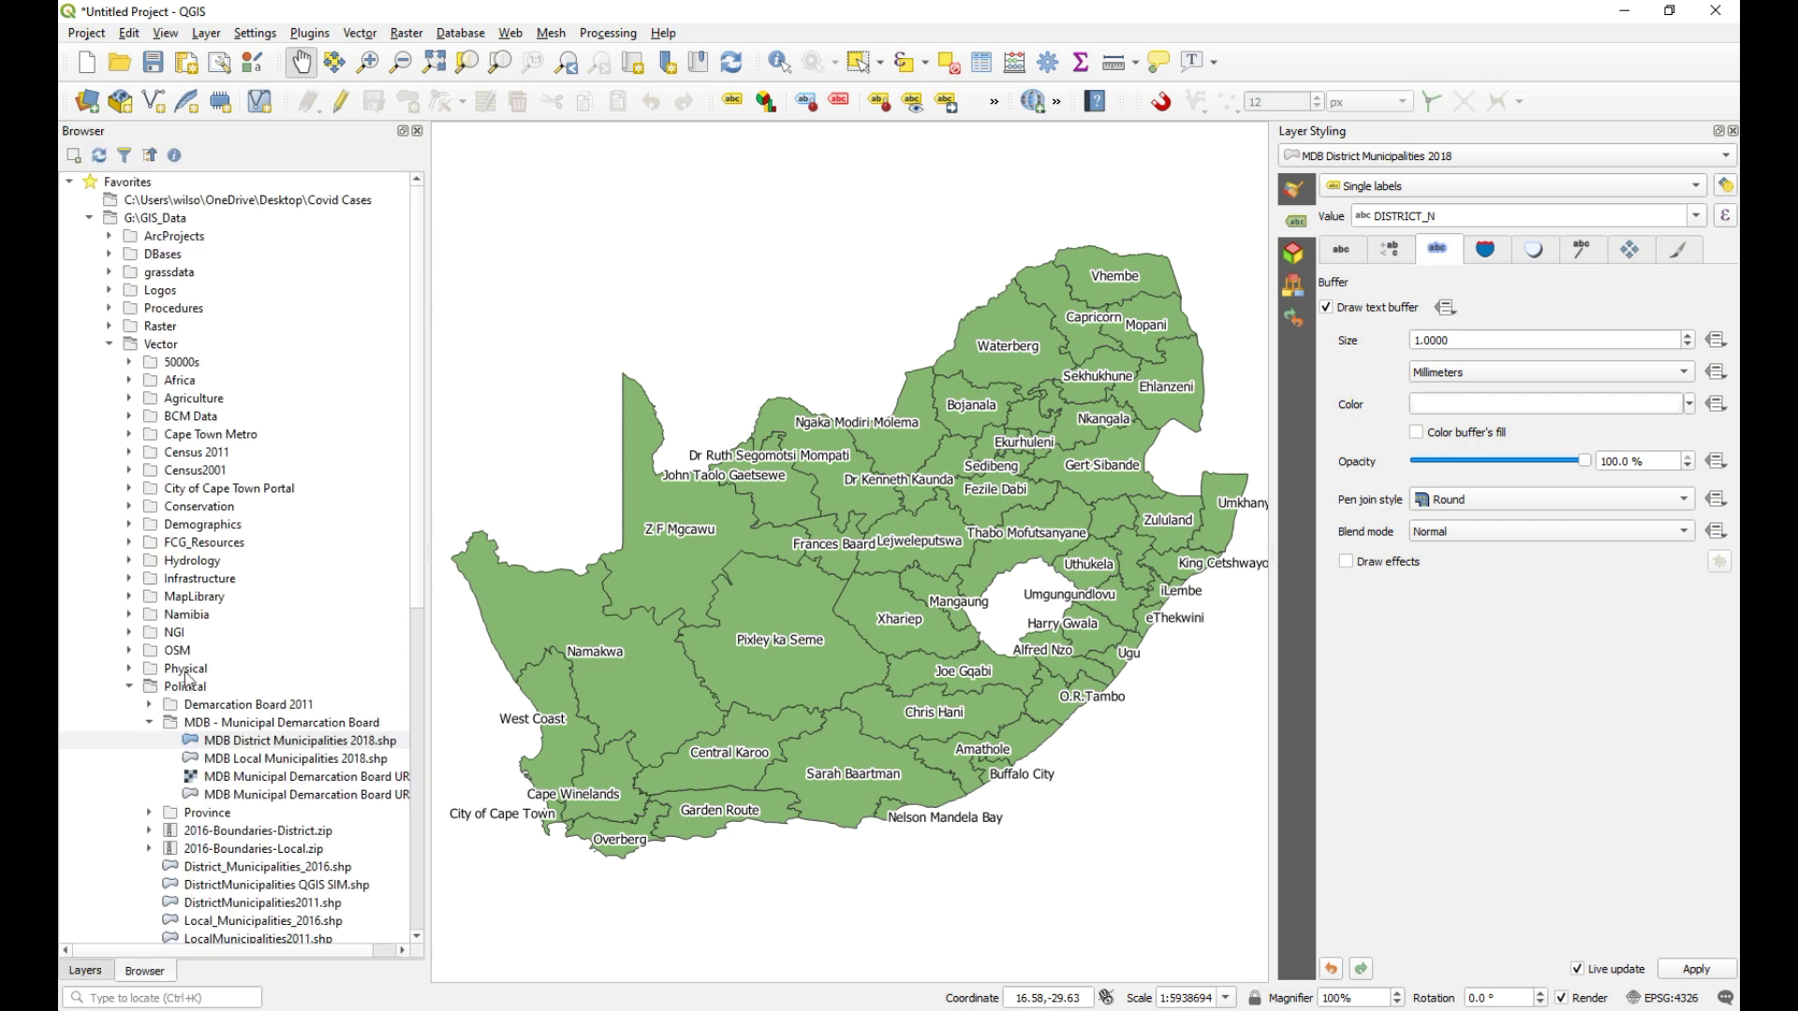
{"action": "left_click", "coordinate": [91, 219]}
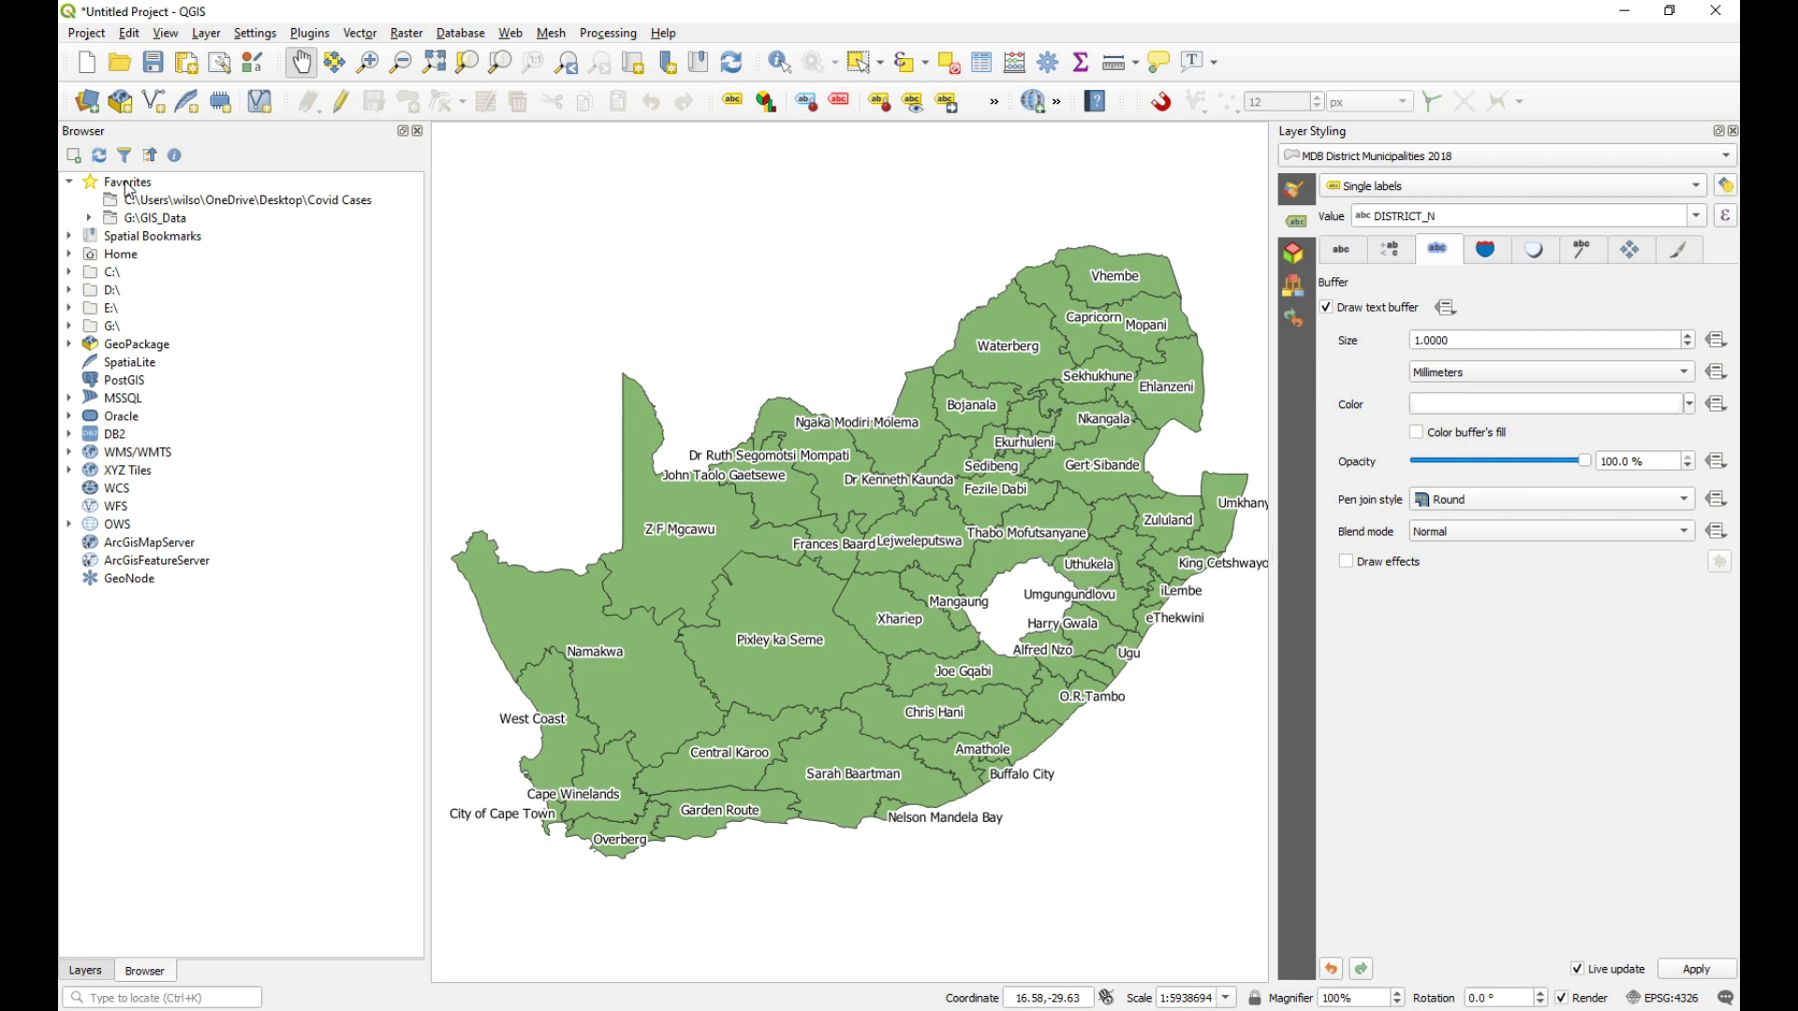
{"action": "left_click", "coordinate": [157, 204]}
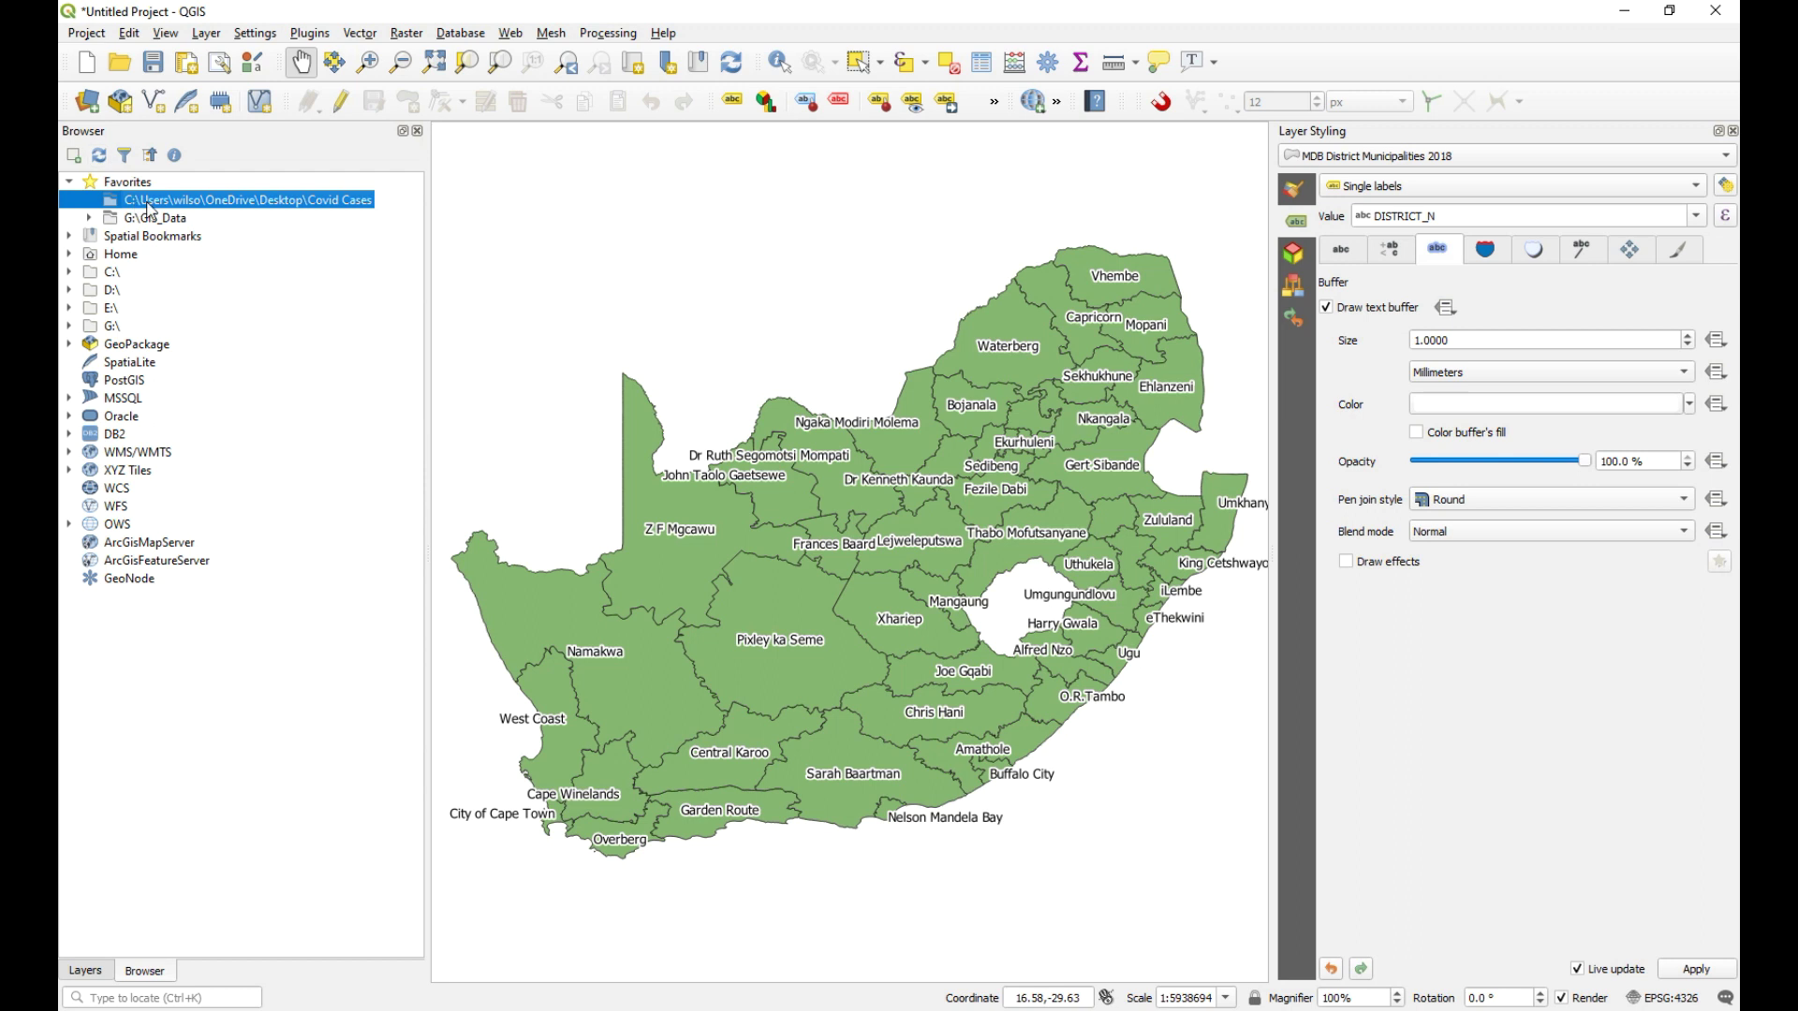
{"action": "left_click", "coordinate": [137, 183]}
{"action": "left_click", "coordinate": [139, 201]}
{"action": "right_click", "coordinate": [147, 199]}
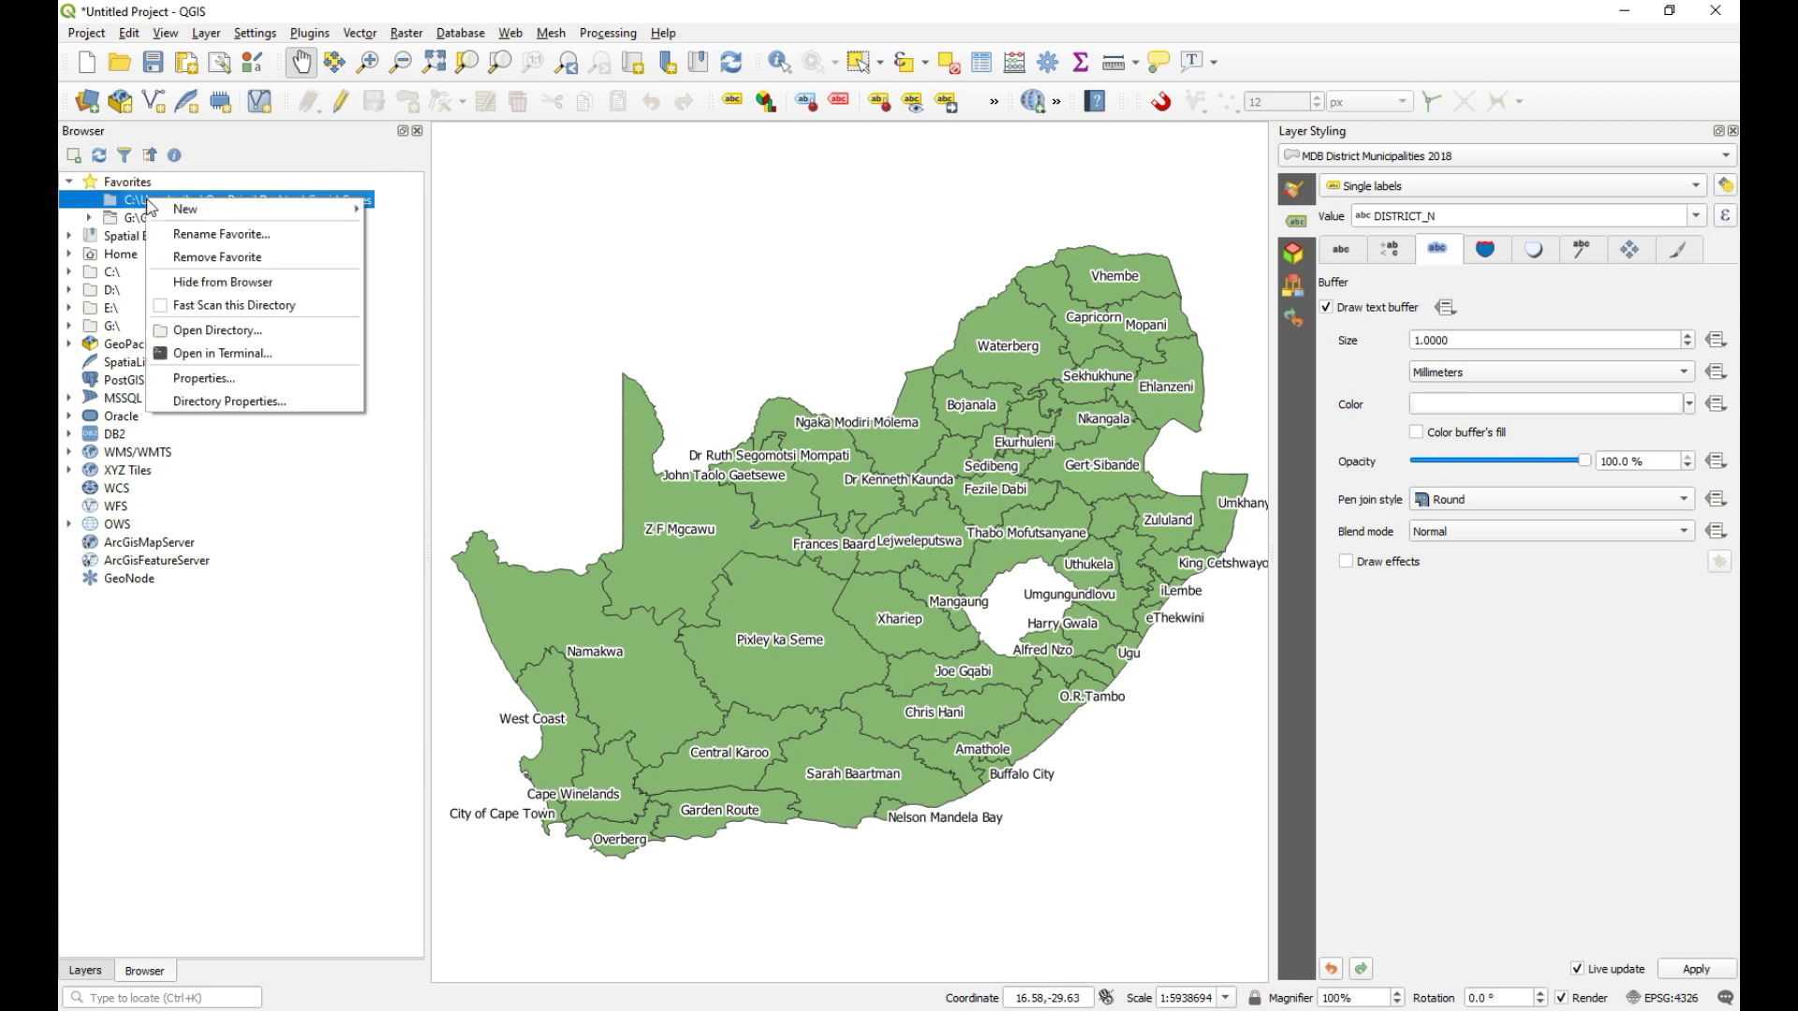
{"action": "left_click", "coordinate": [217, 257]}
- Add the COVID Cases folder on the Desktop to the favourites
{"action": "left_click", "coordinate": [128, 182]}
{"action": "right_click", "coordinate": [127, 174]}
{"action": "left_click", "coordinate": [230, 184]}
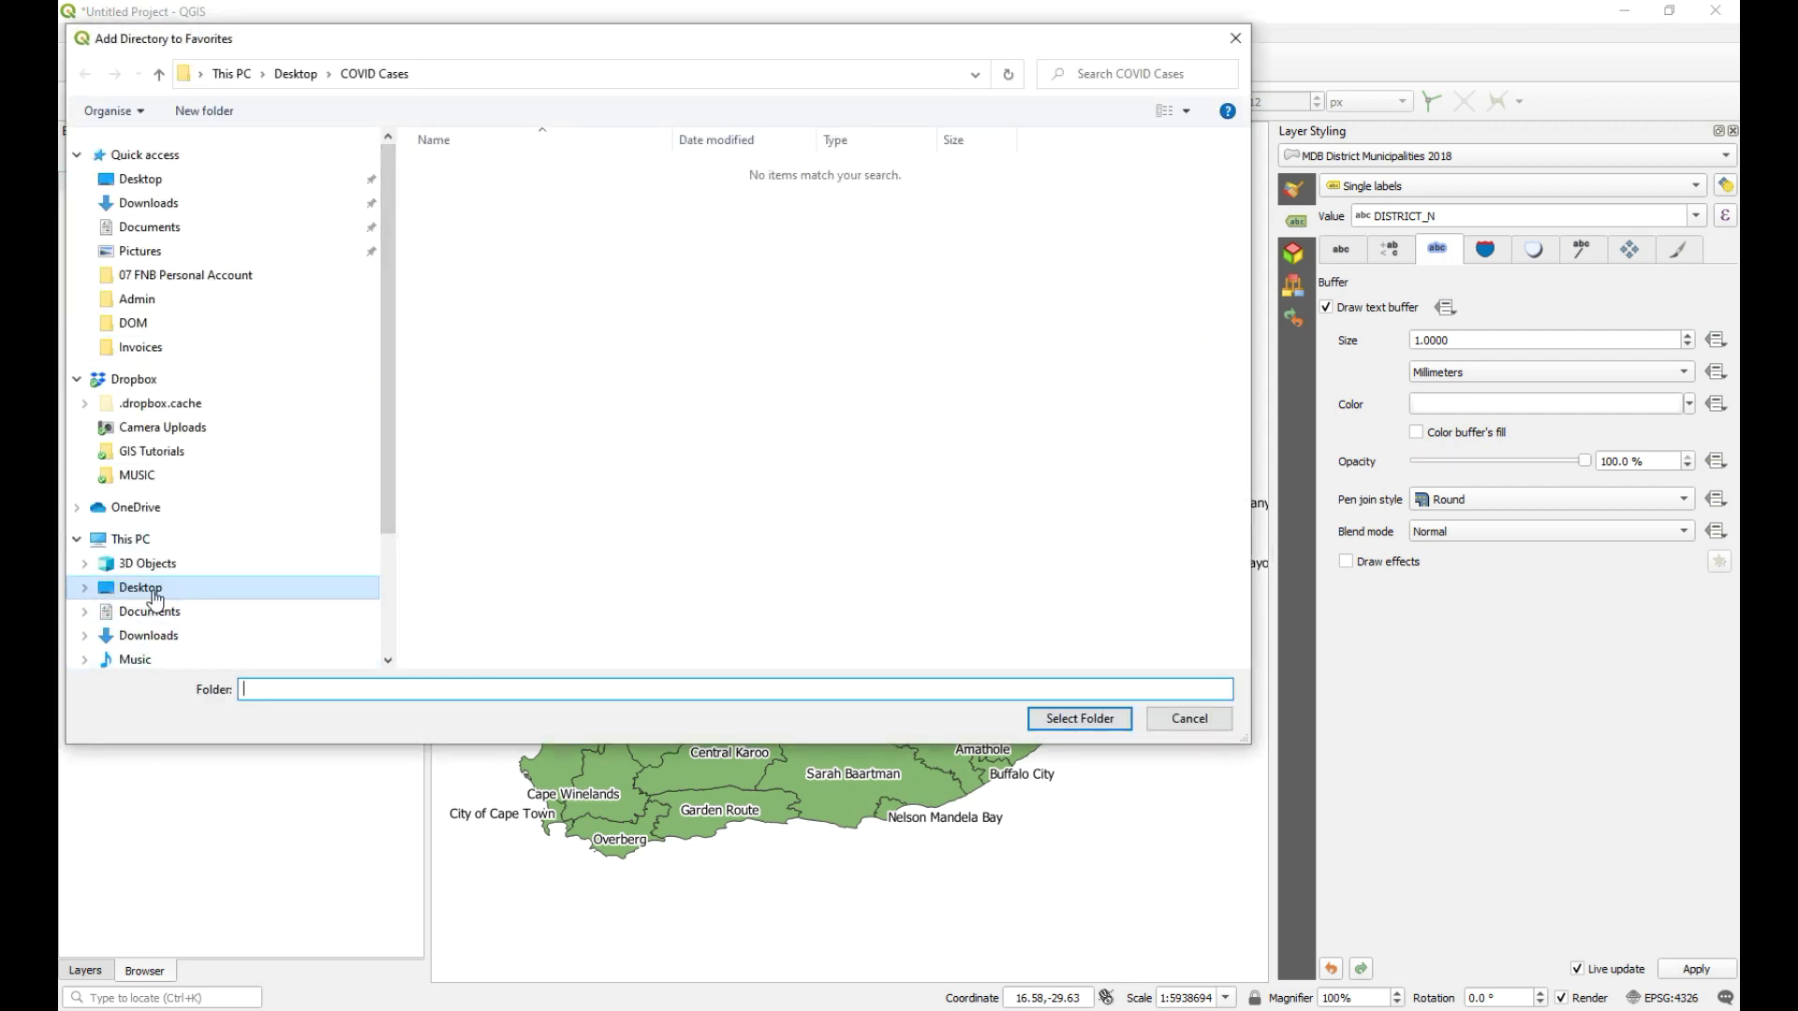
{"action": "left_click", "coordinate": [188, 590]}
{"action": "left_click", "coordinate": [493, 195]}
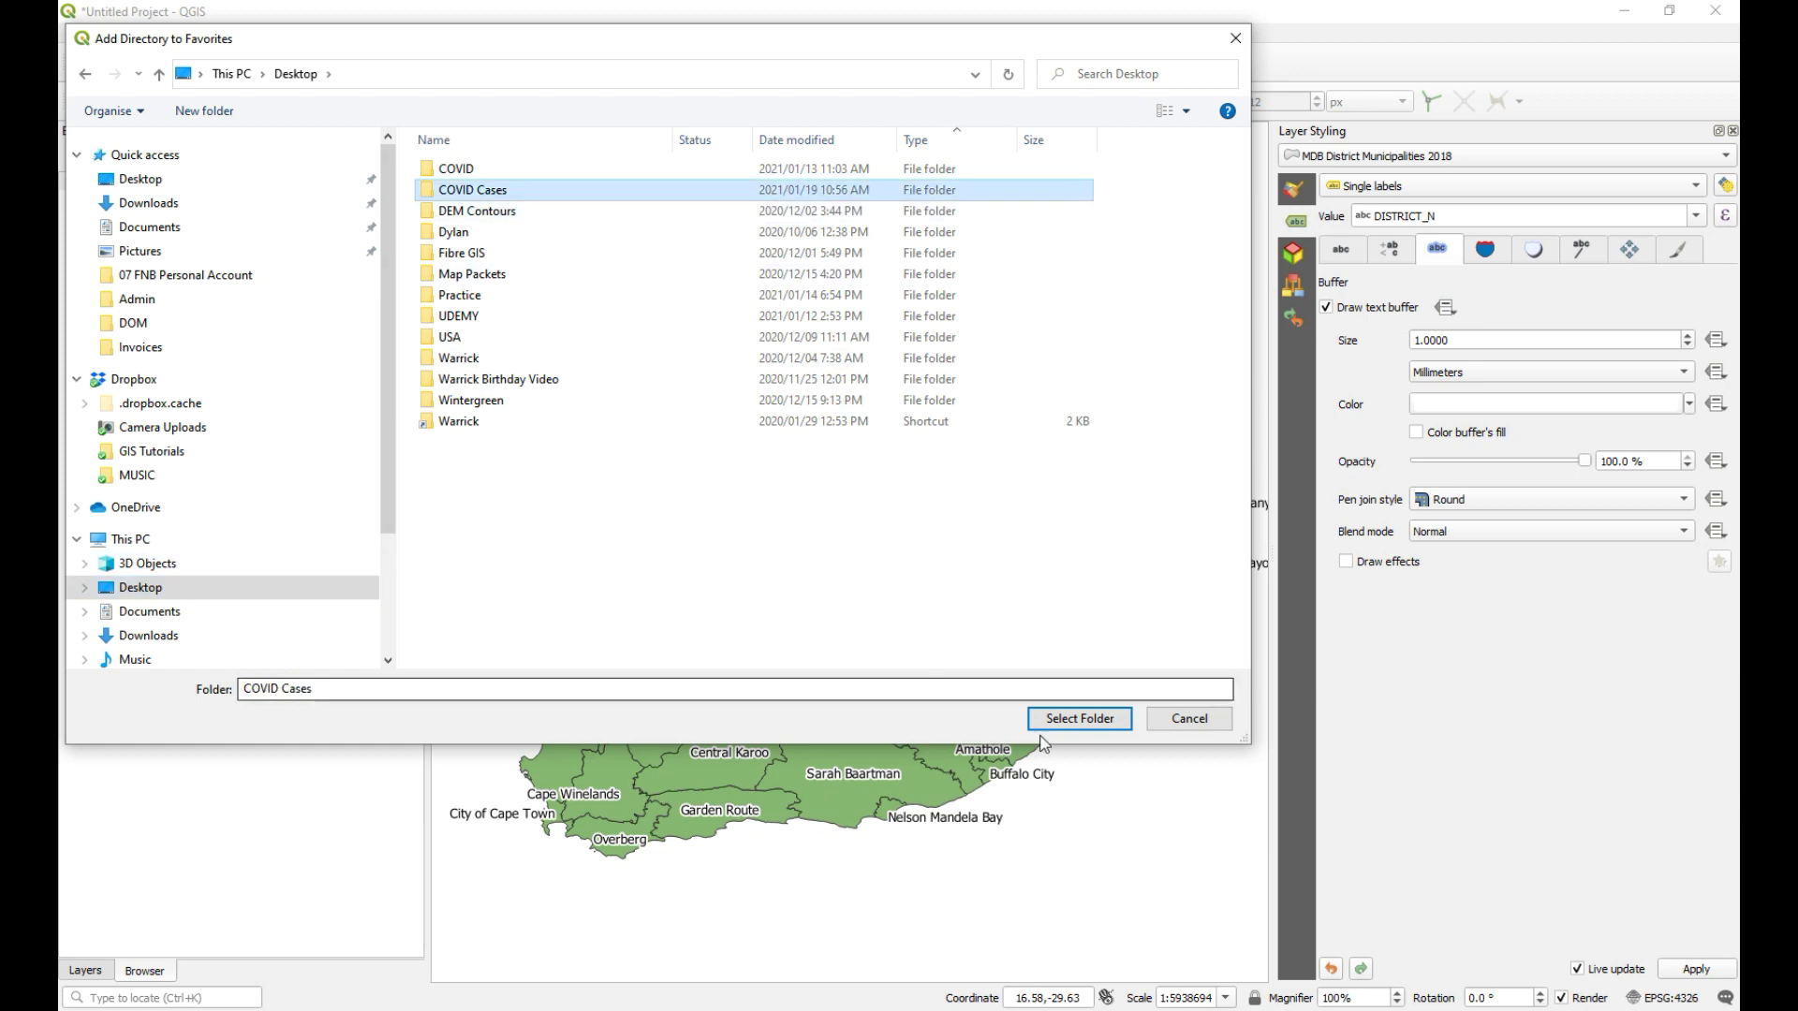
{"action": "left_click", "coordinate": [1080, 718]}
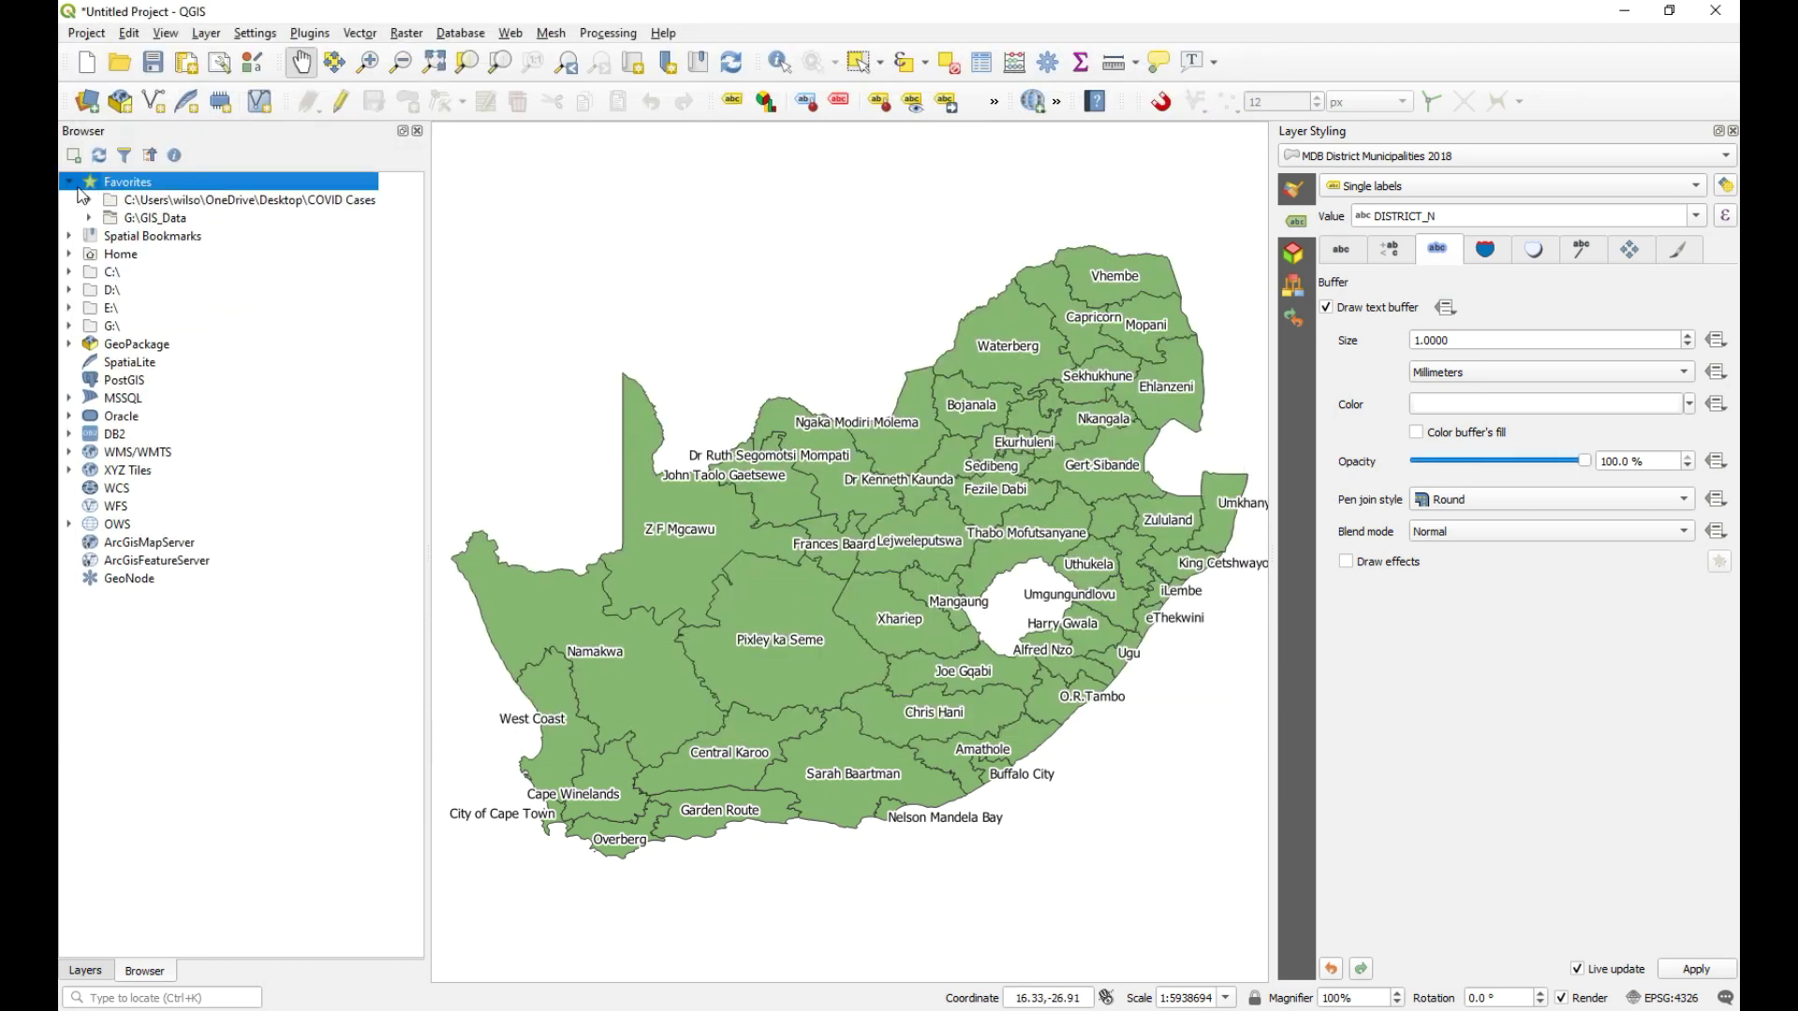
- Add the cases per 100k table from the COVID Cases favourite folder to the project and return to the layer list
{"action": "left_click", "coordinate": [90, 200]}
{"action": "left_click_drag", "start_coordinate": [192, 222], "coordinate": [588, 592]}
{"action": "left_click", "coordinate": [85, 971]}
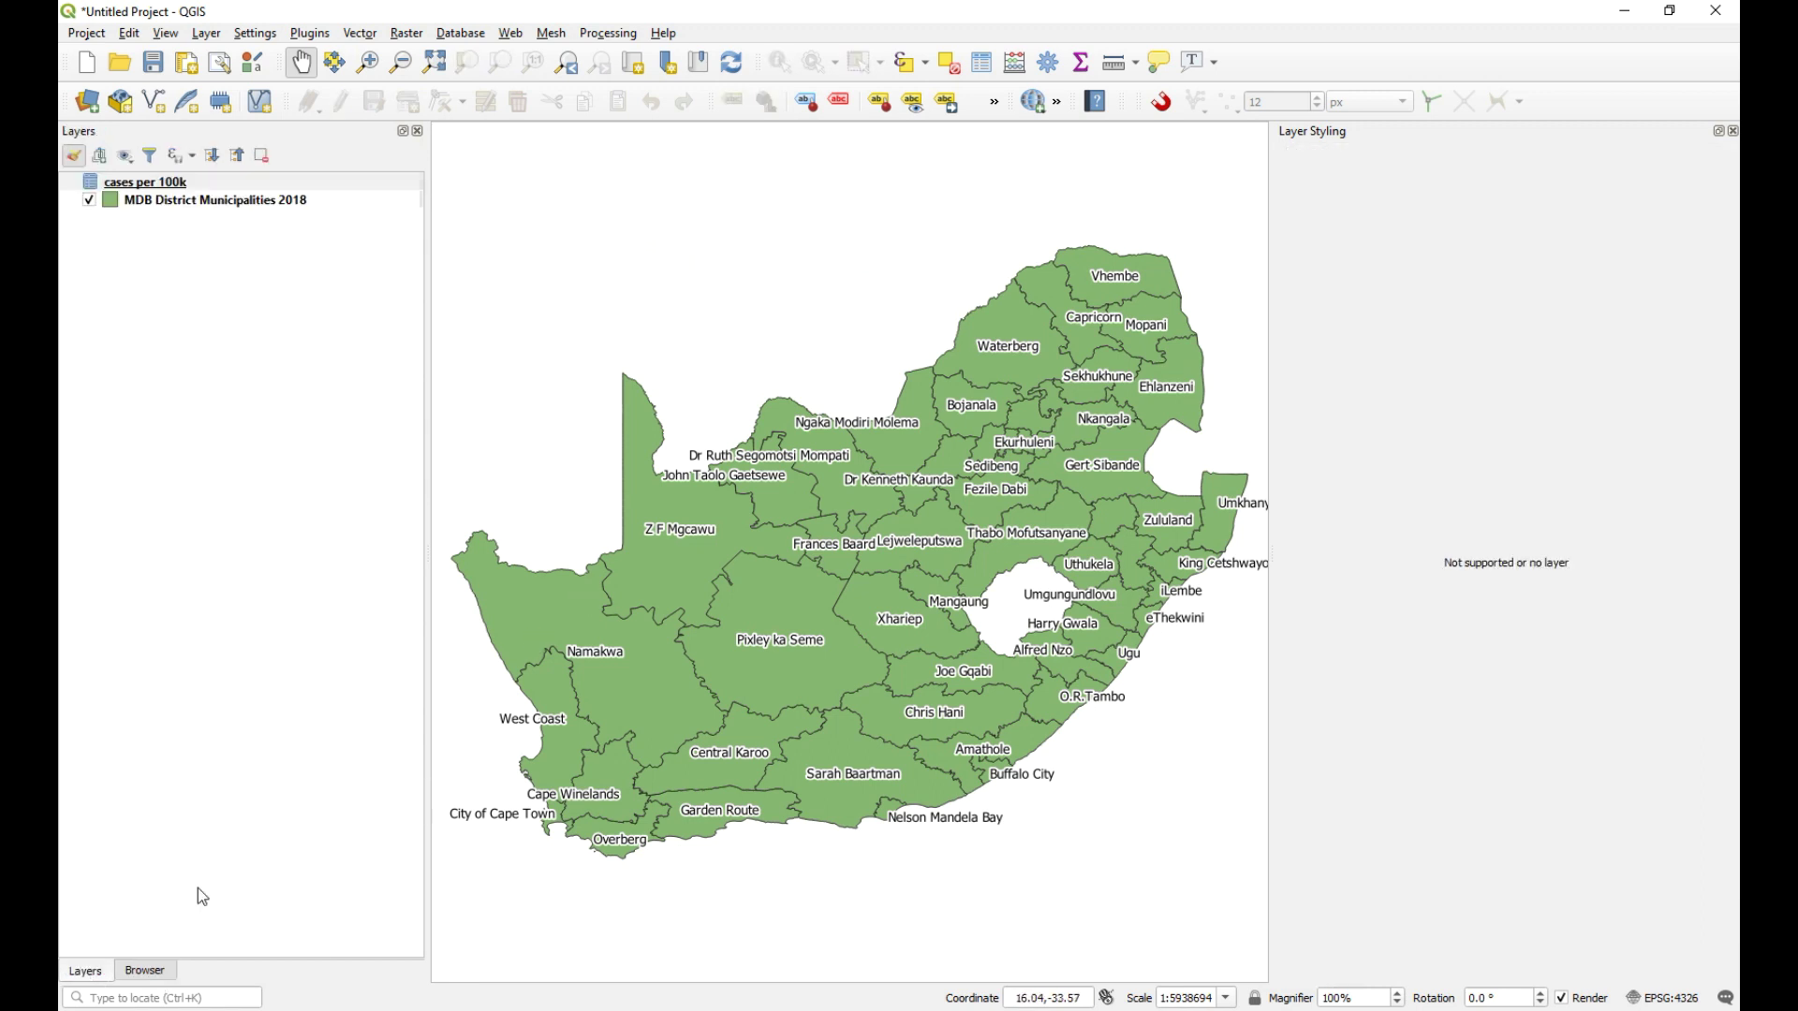
- Check the district and cases columns in the attribute table of cases per 100k
{"action": "left_click", "coordinate": [145, 183]}
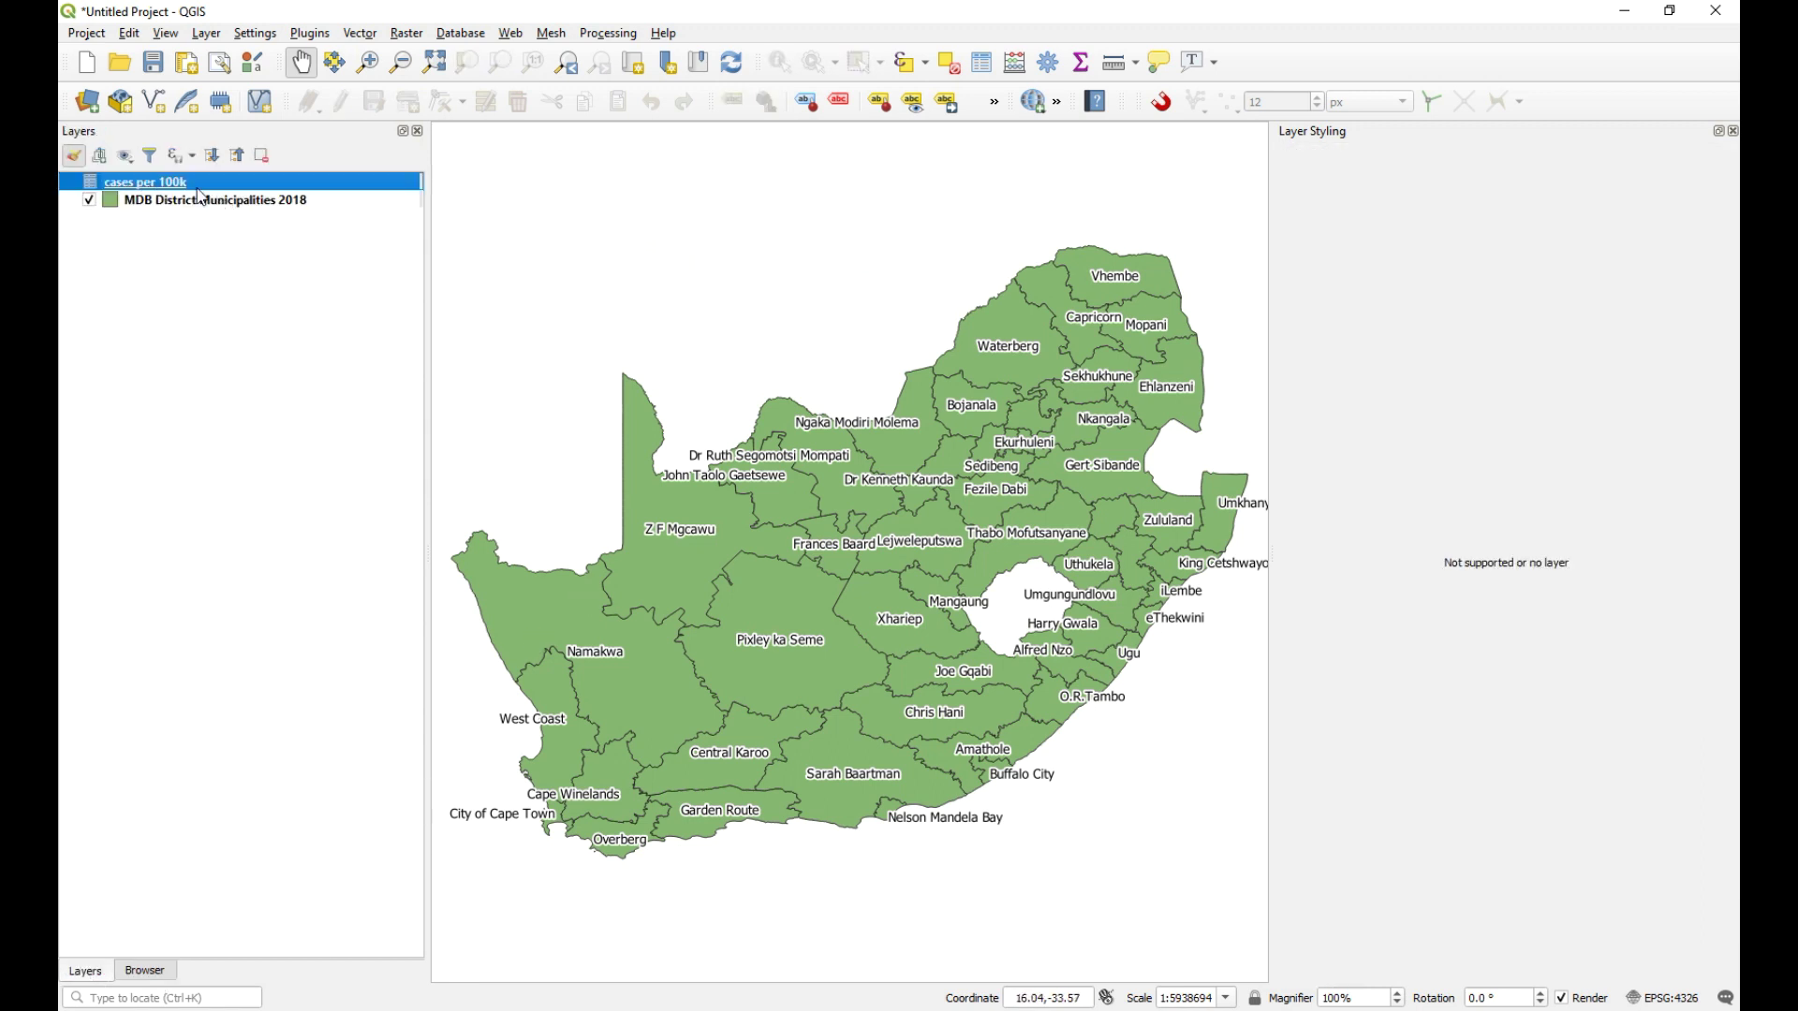
{"action": "right_click", "coordinate": [180, 183]}
{"action": "left_click", "coordinate": [309, 313]}
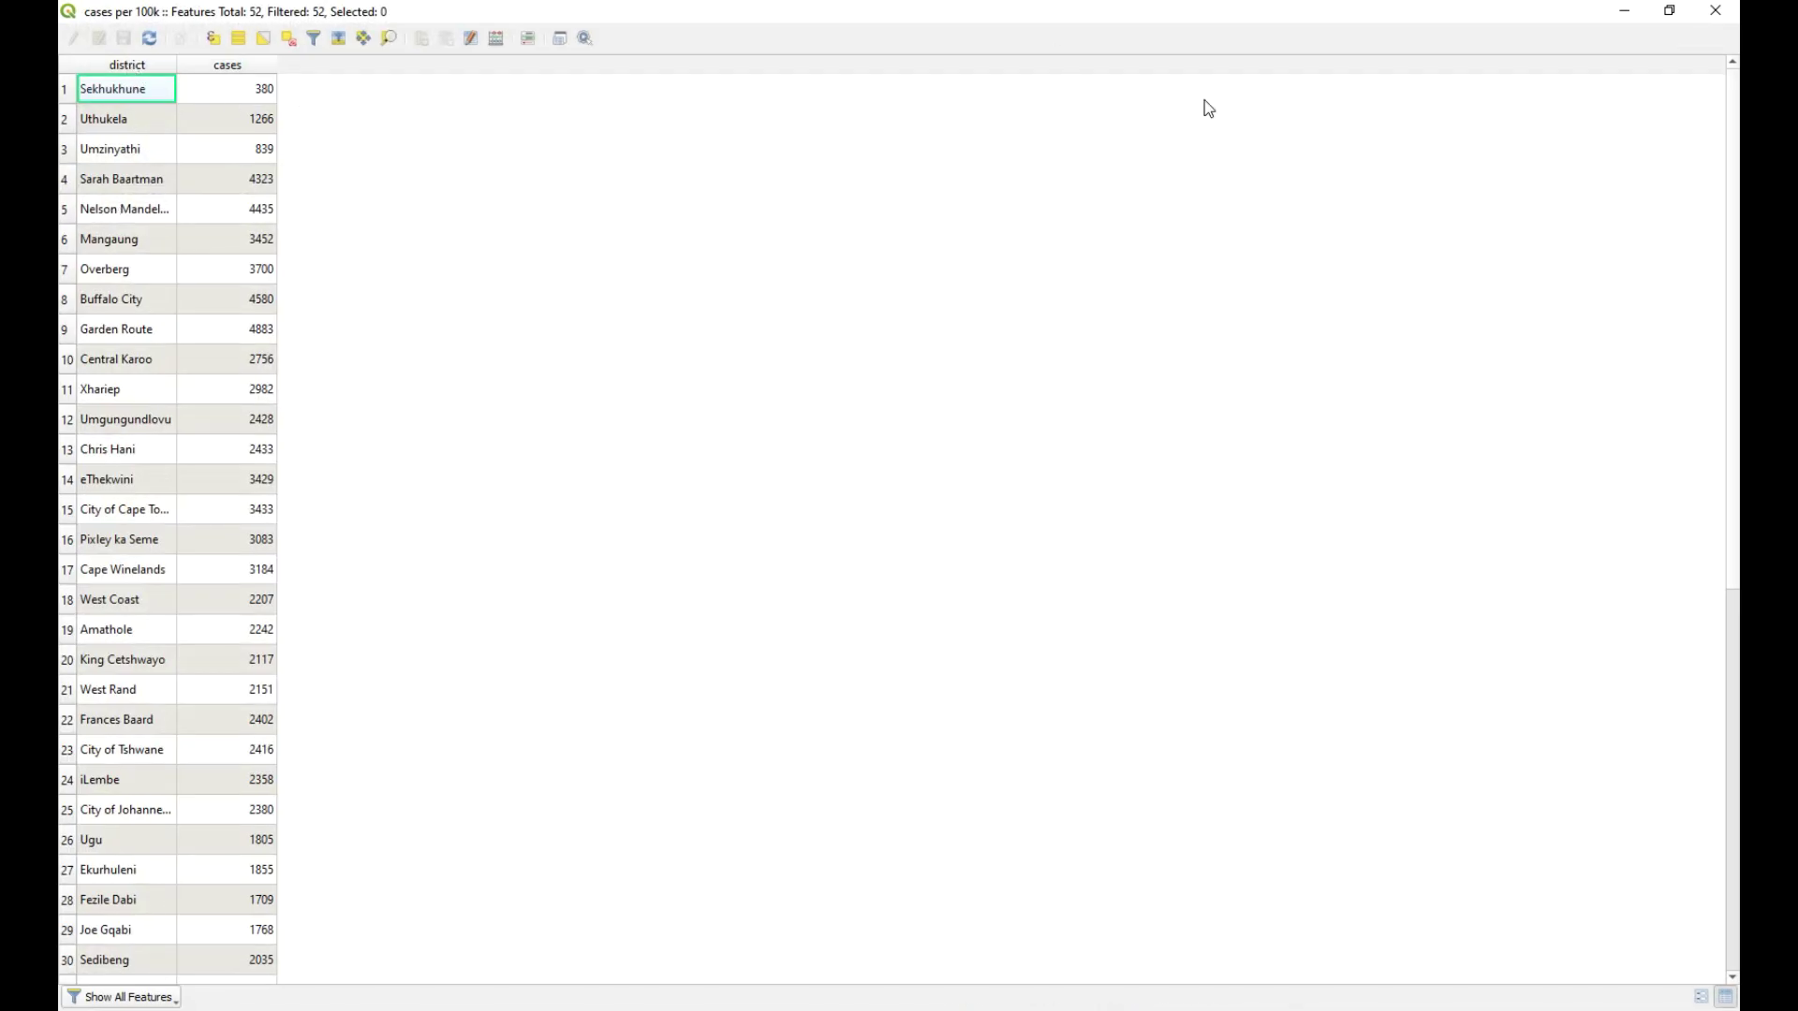
{"action": "left_click", "coordinate": [1716, 10]}
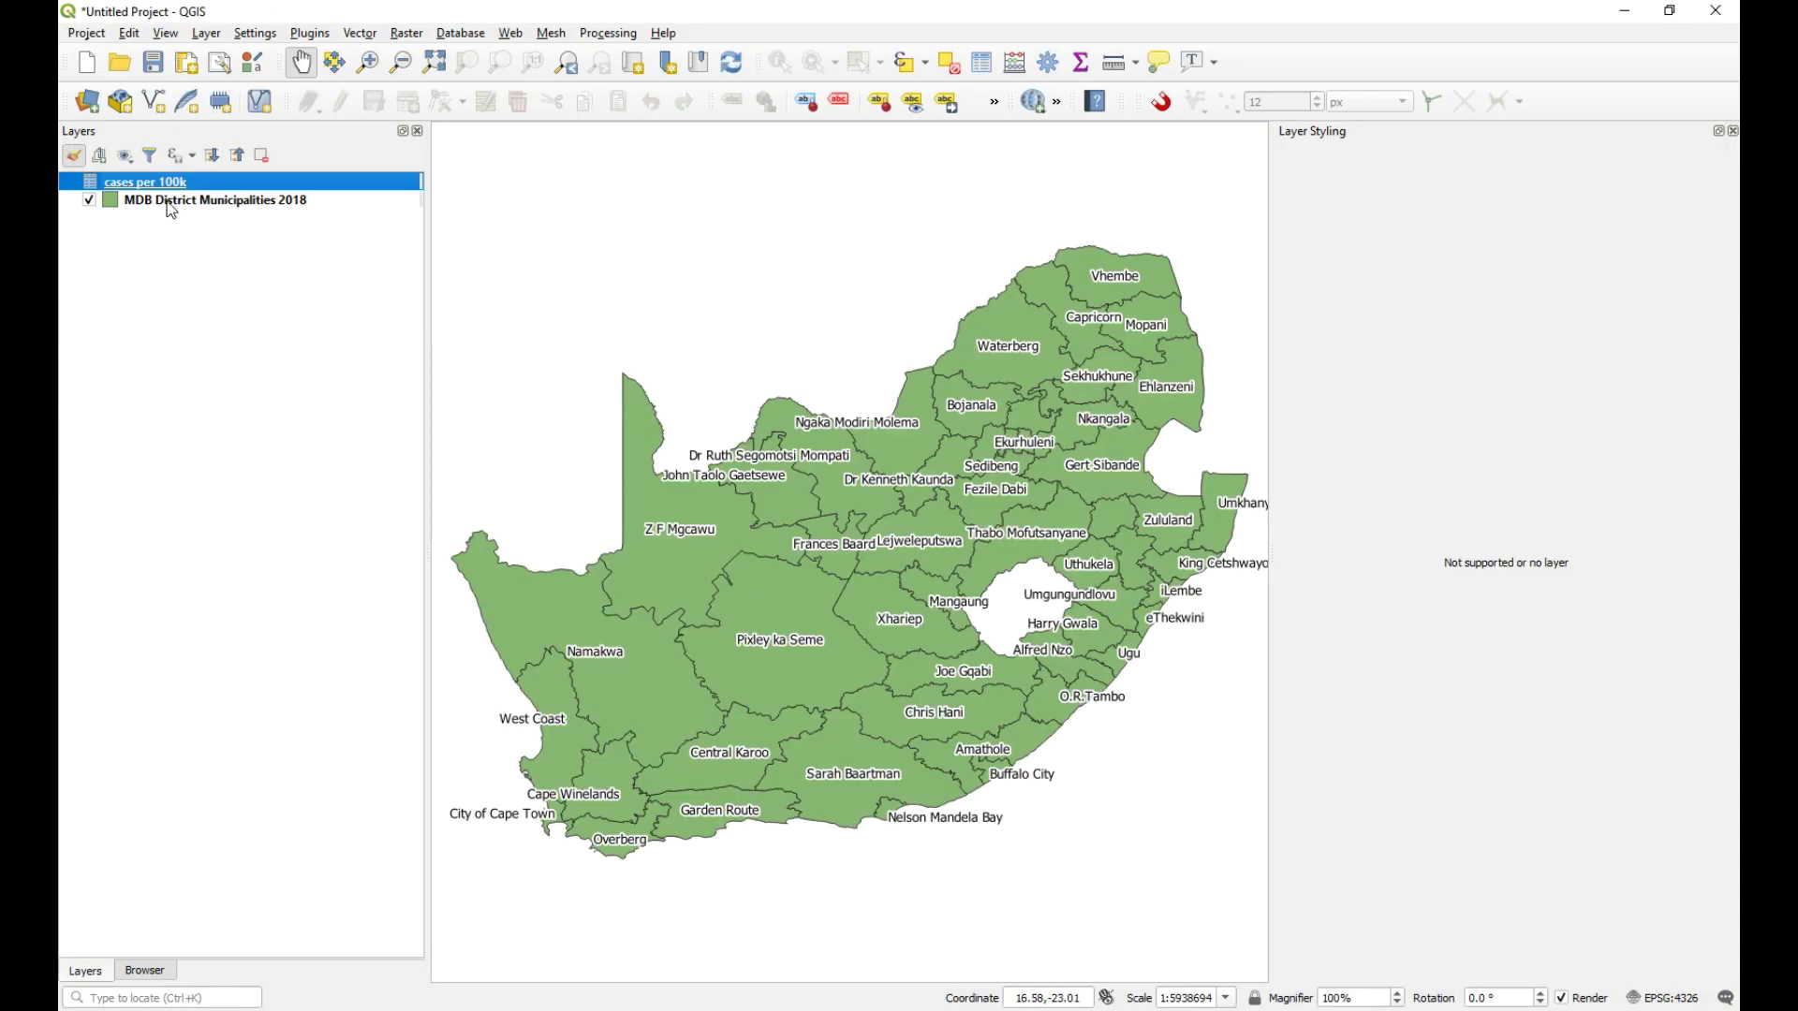
- Inspect the MDB District Municipalities 2018 attribute table, widening the DISTRICT_N column to read the full district names
{"action": "right_click", "coordinate": [169, 200]}
{"action": "left_click", "coordinate": [288, 425]}
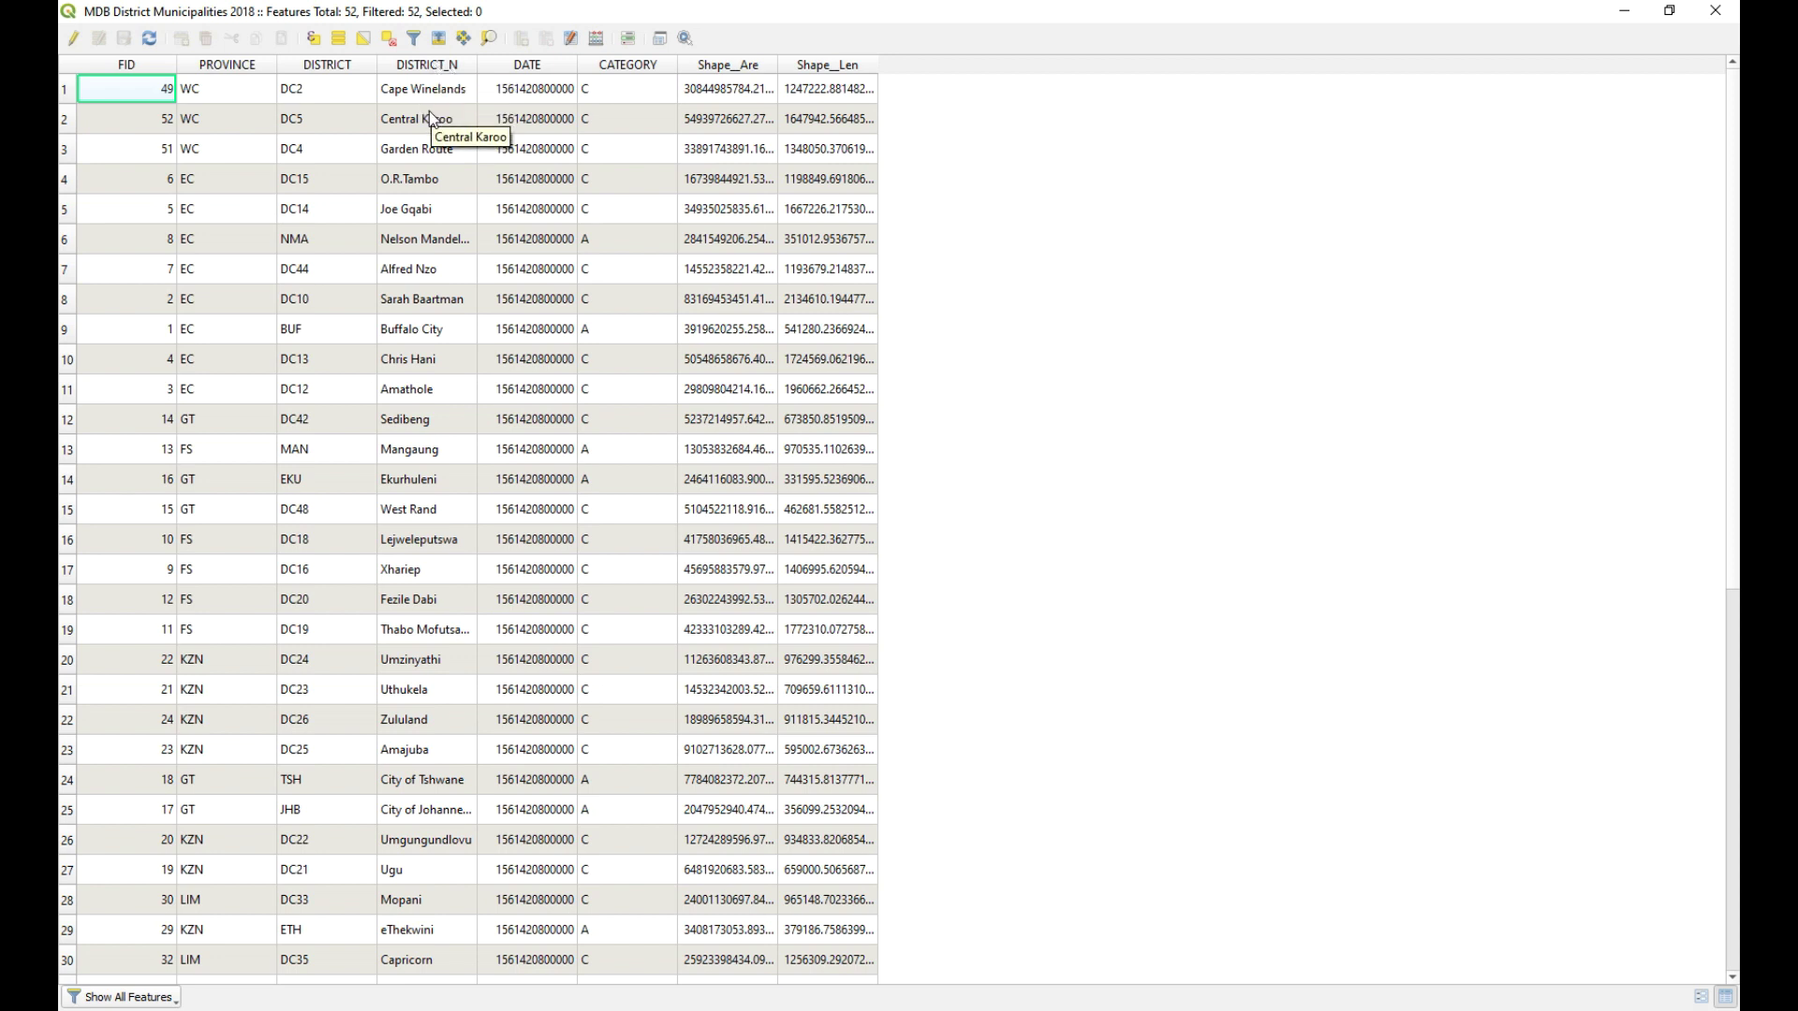
{"action": "left_click_drag", "start_coordinate": [476, 64], "coordinate": [542, 74]}
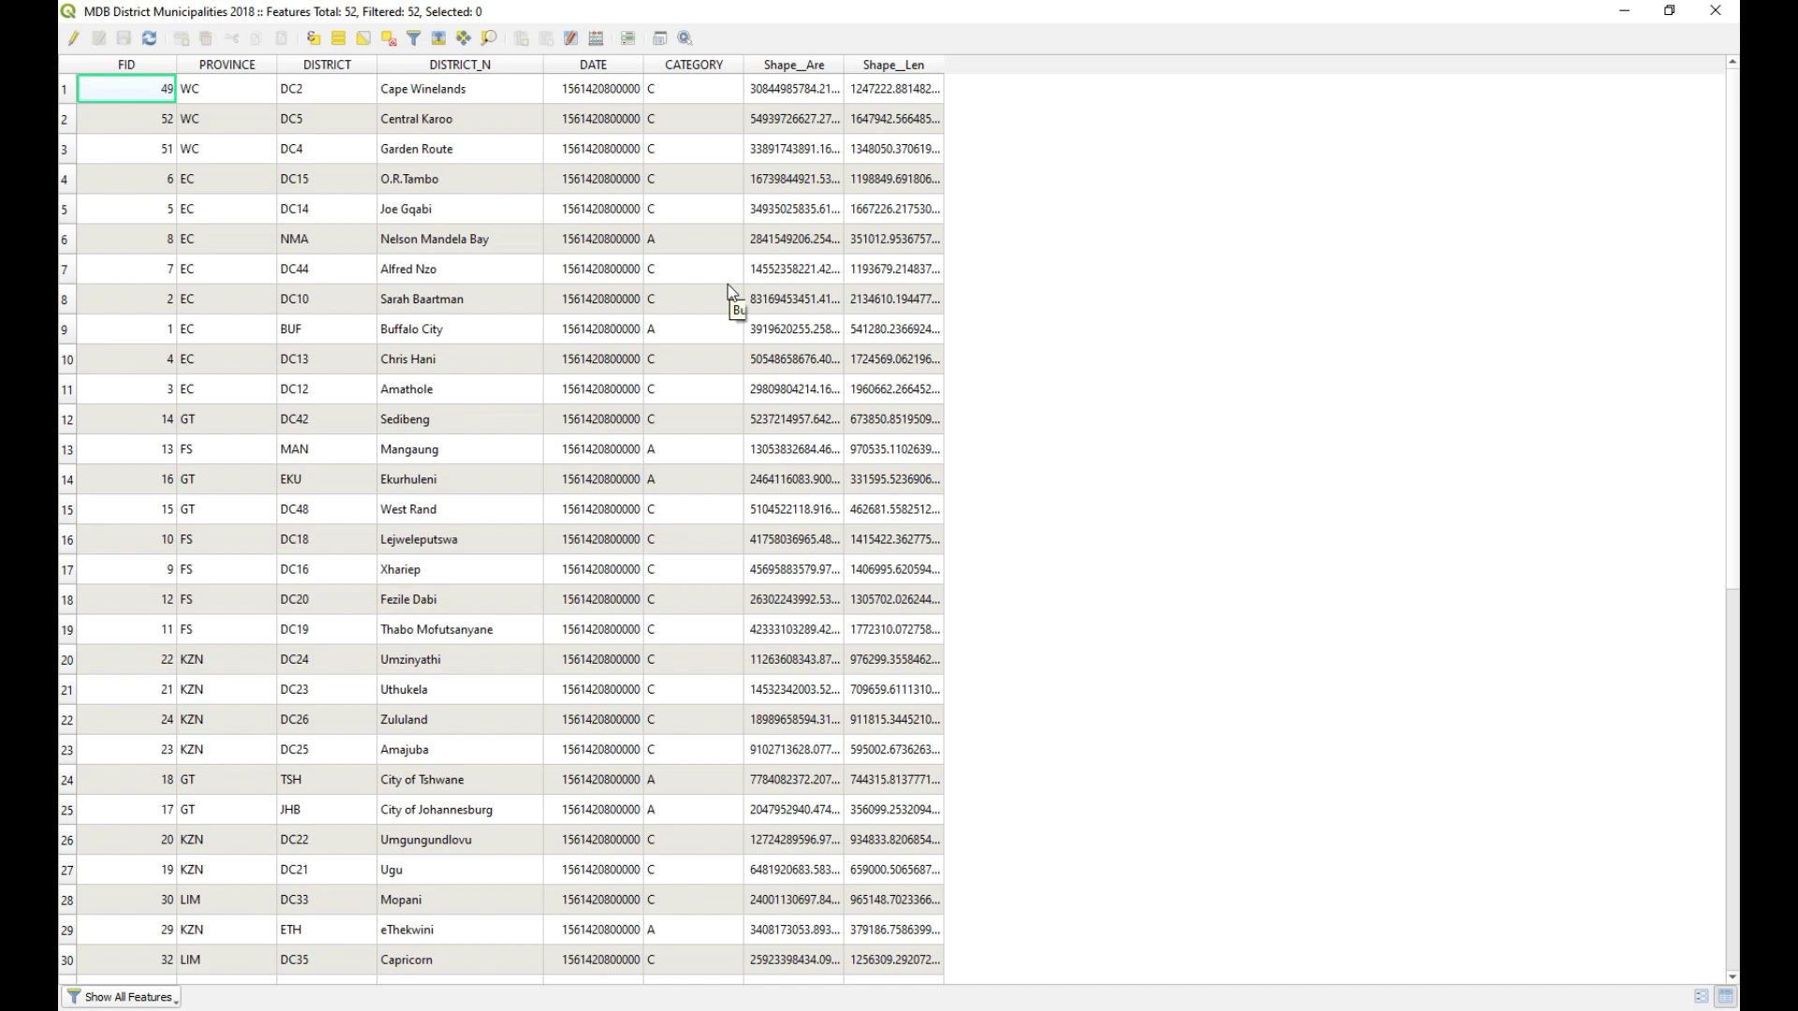
{"action": "left_click", "coordinate": [1714, 11]}
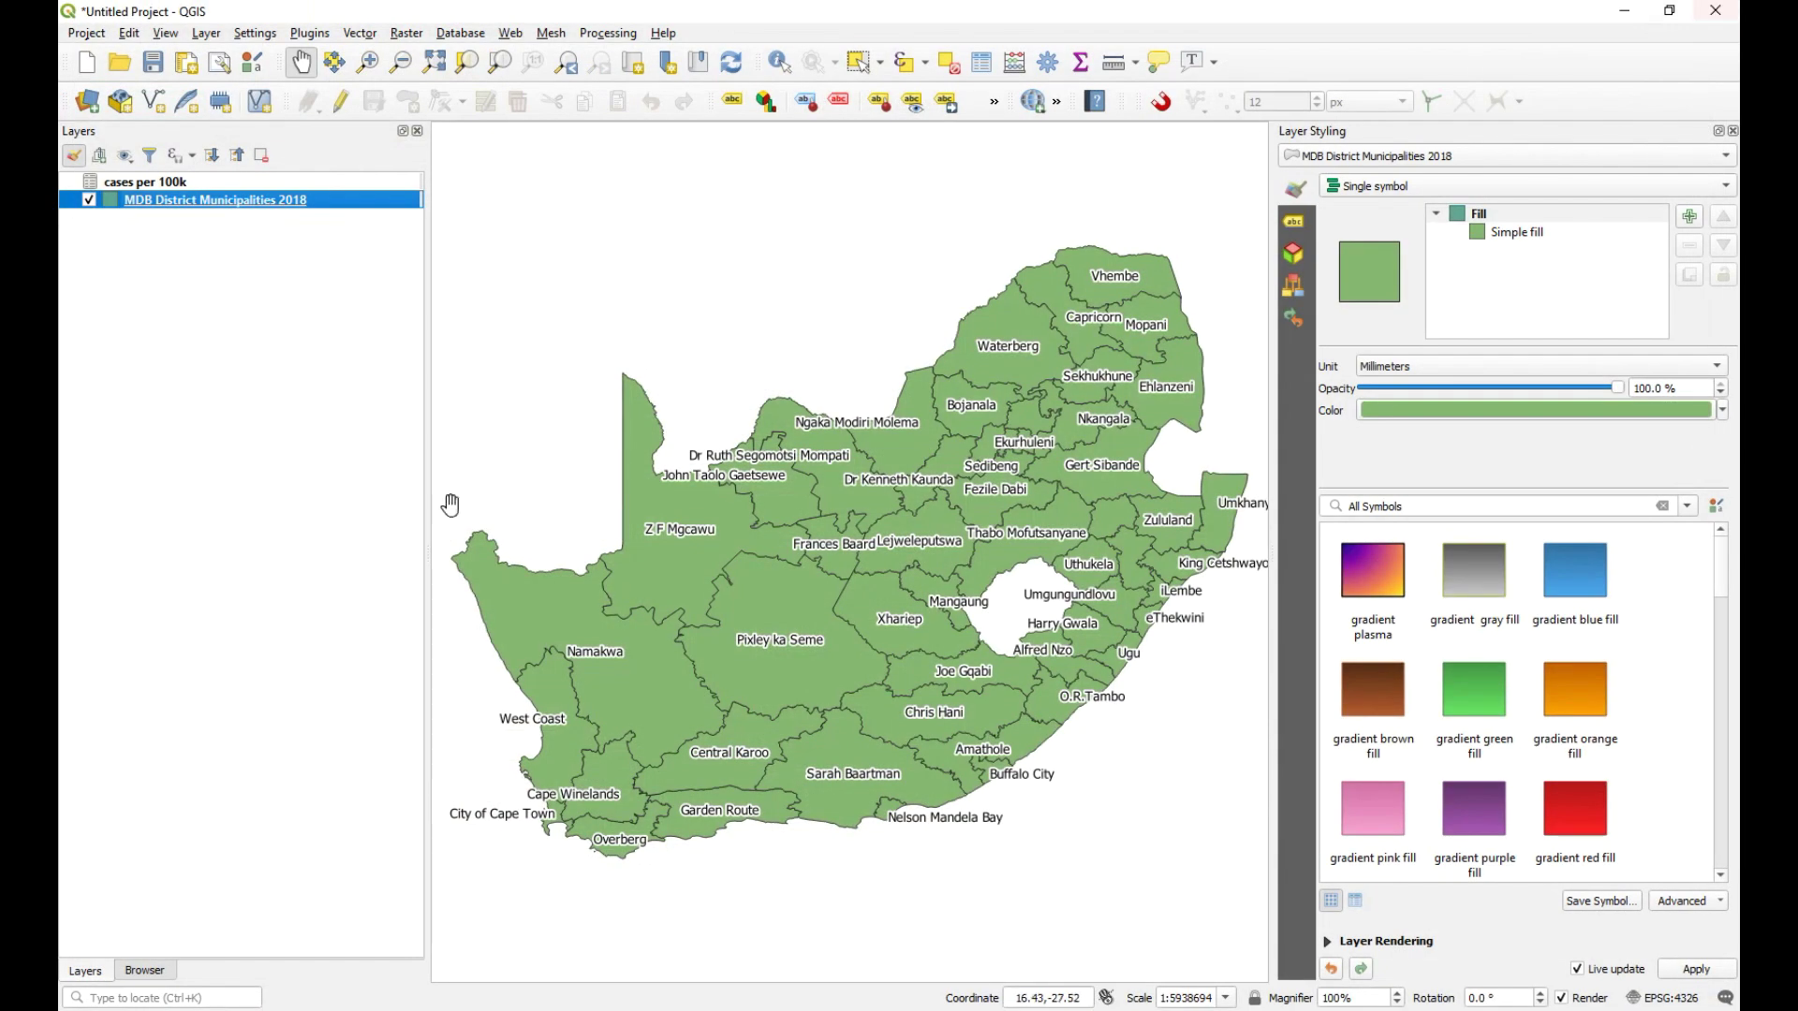
- Set up a vector join on MDB District Municipalities 2018 from cases per 100k, matching join field district to target field DISTRICT_N
{"action": "right_click", "coordinate": [153, 202]}
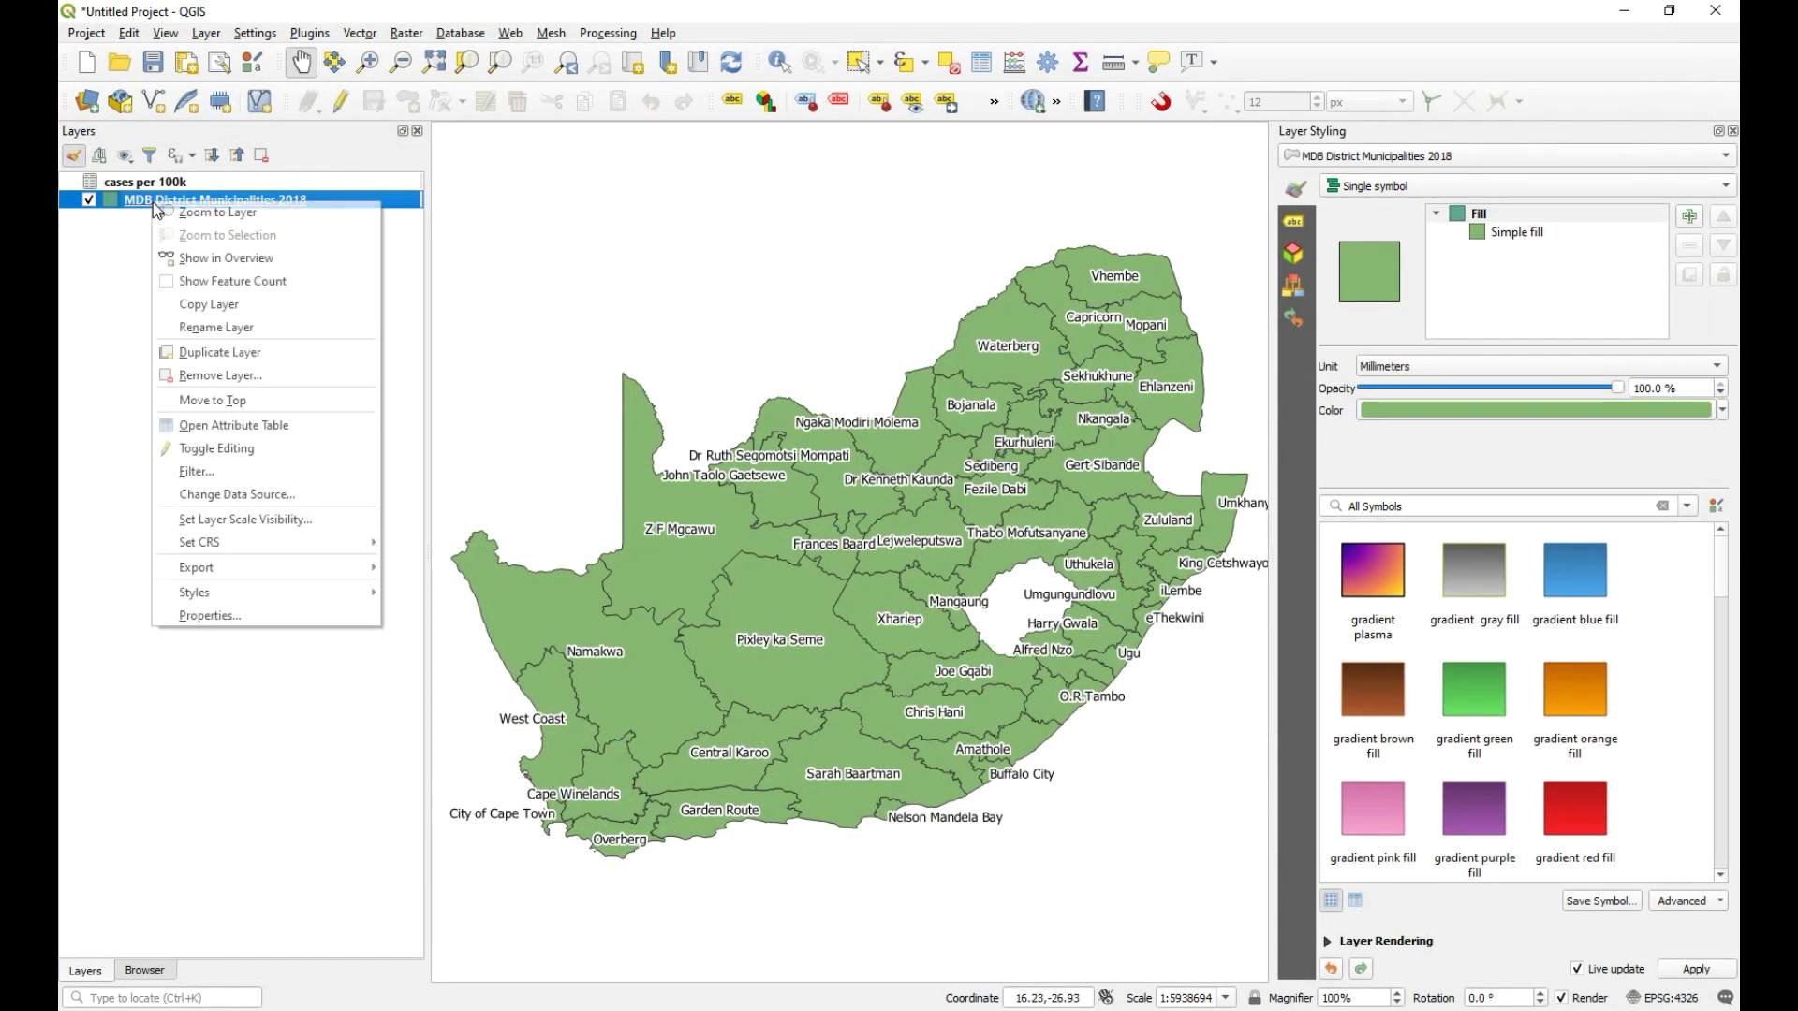
{"action": "left_click", "coordinate": [226, 617]}
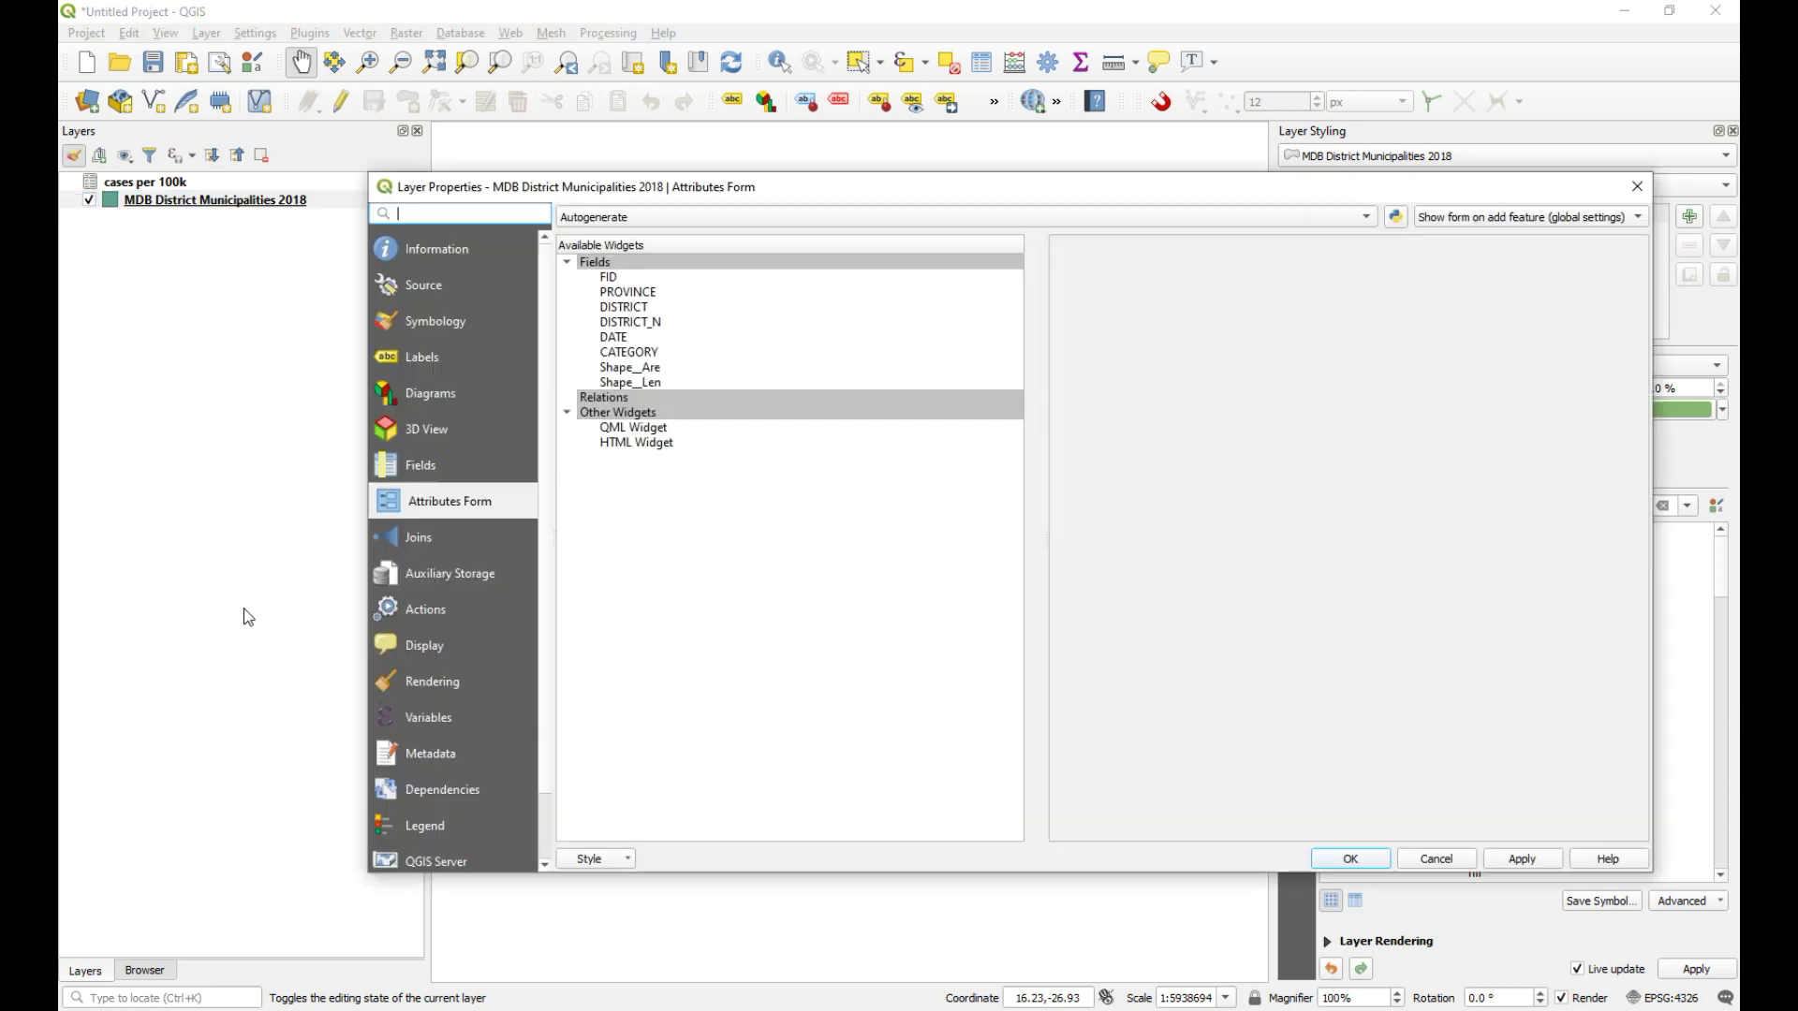
{"action": "left_click", "coordinate": [421, 537]}
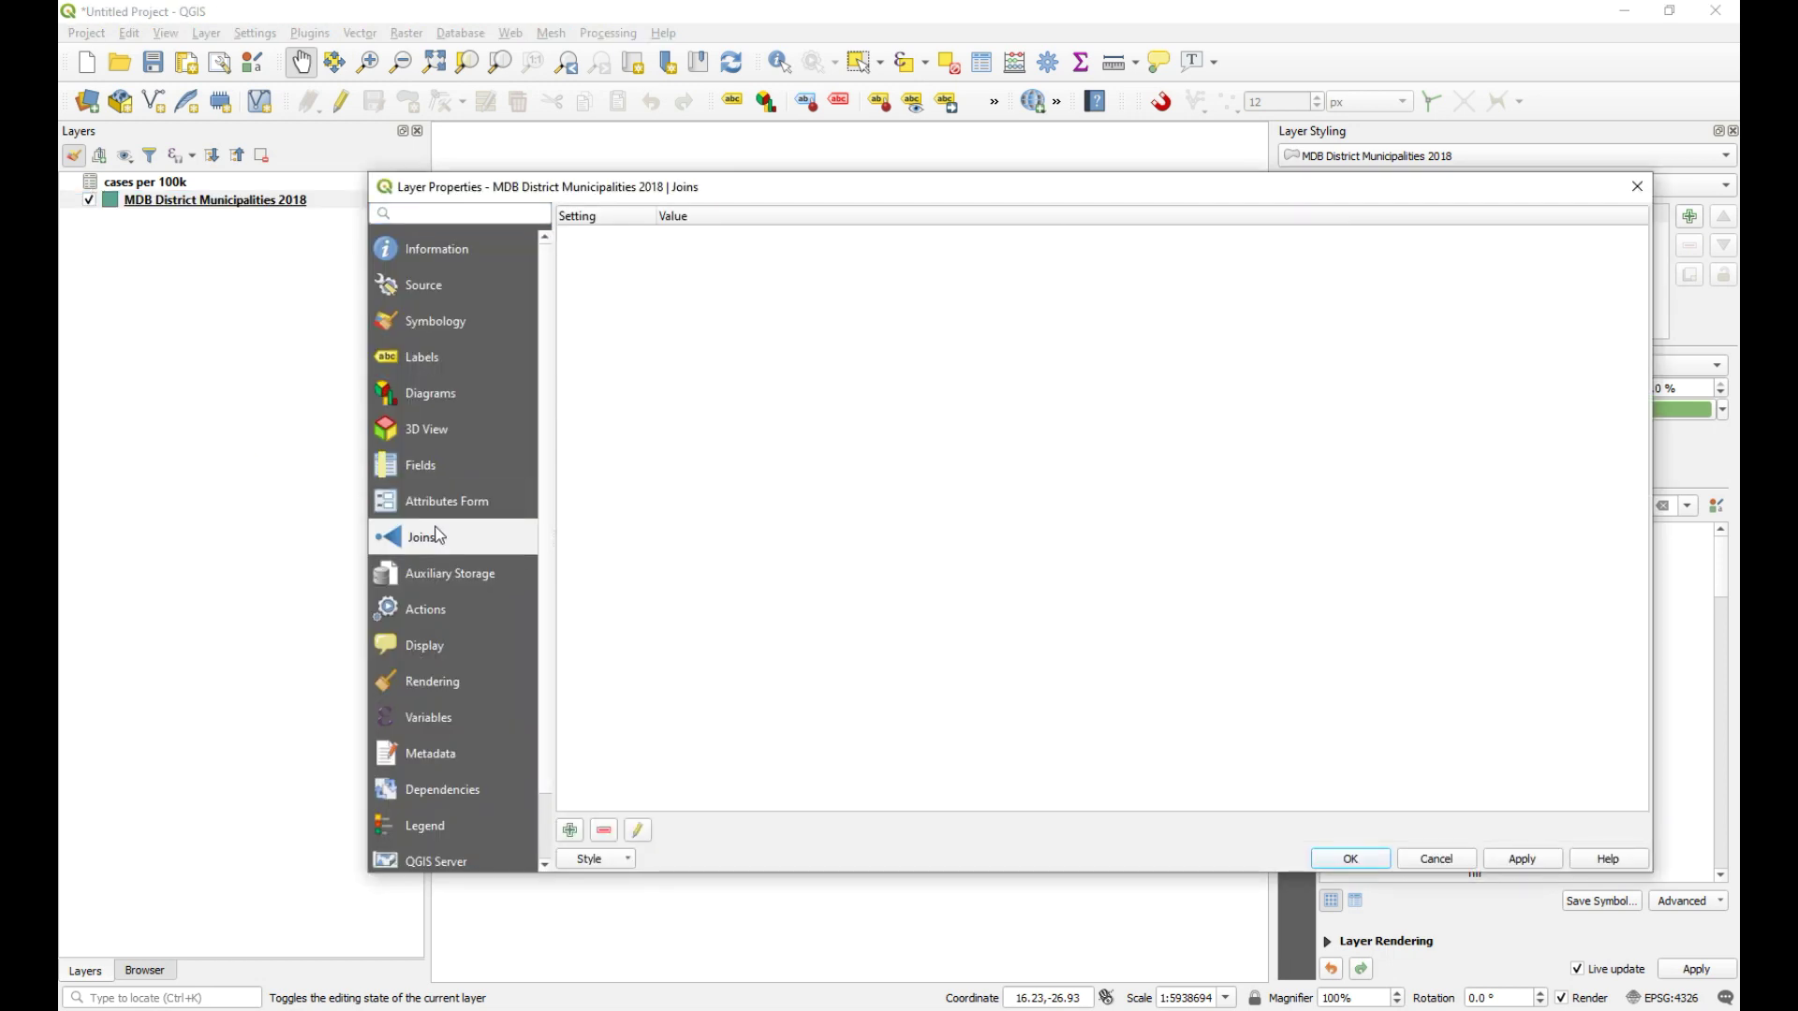
{"action": "left_click", "coordinate": [570, 831]}
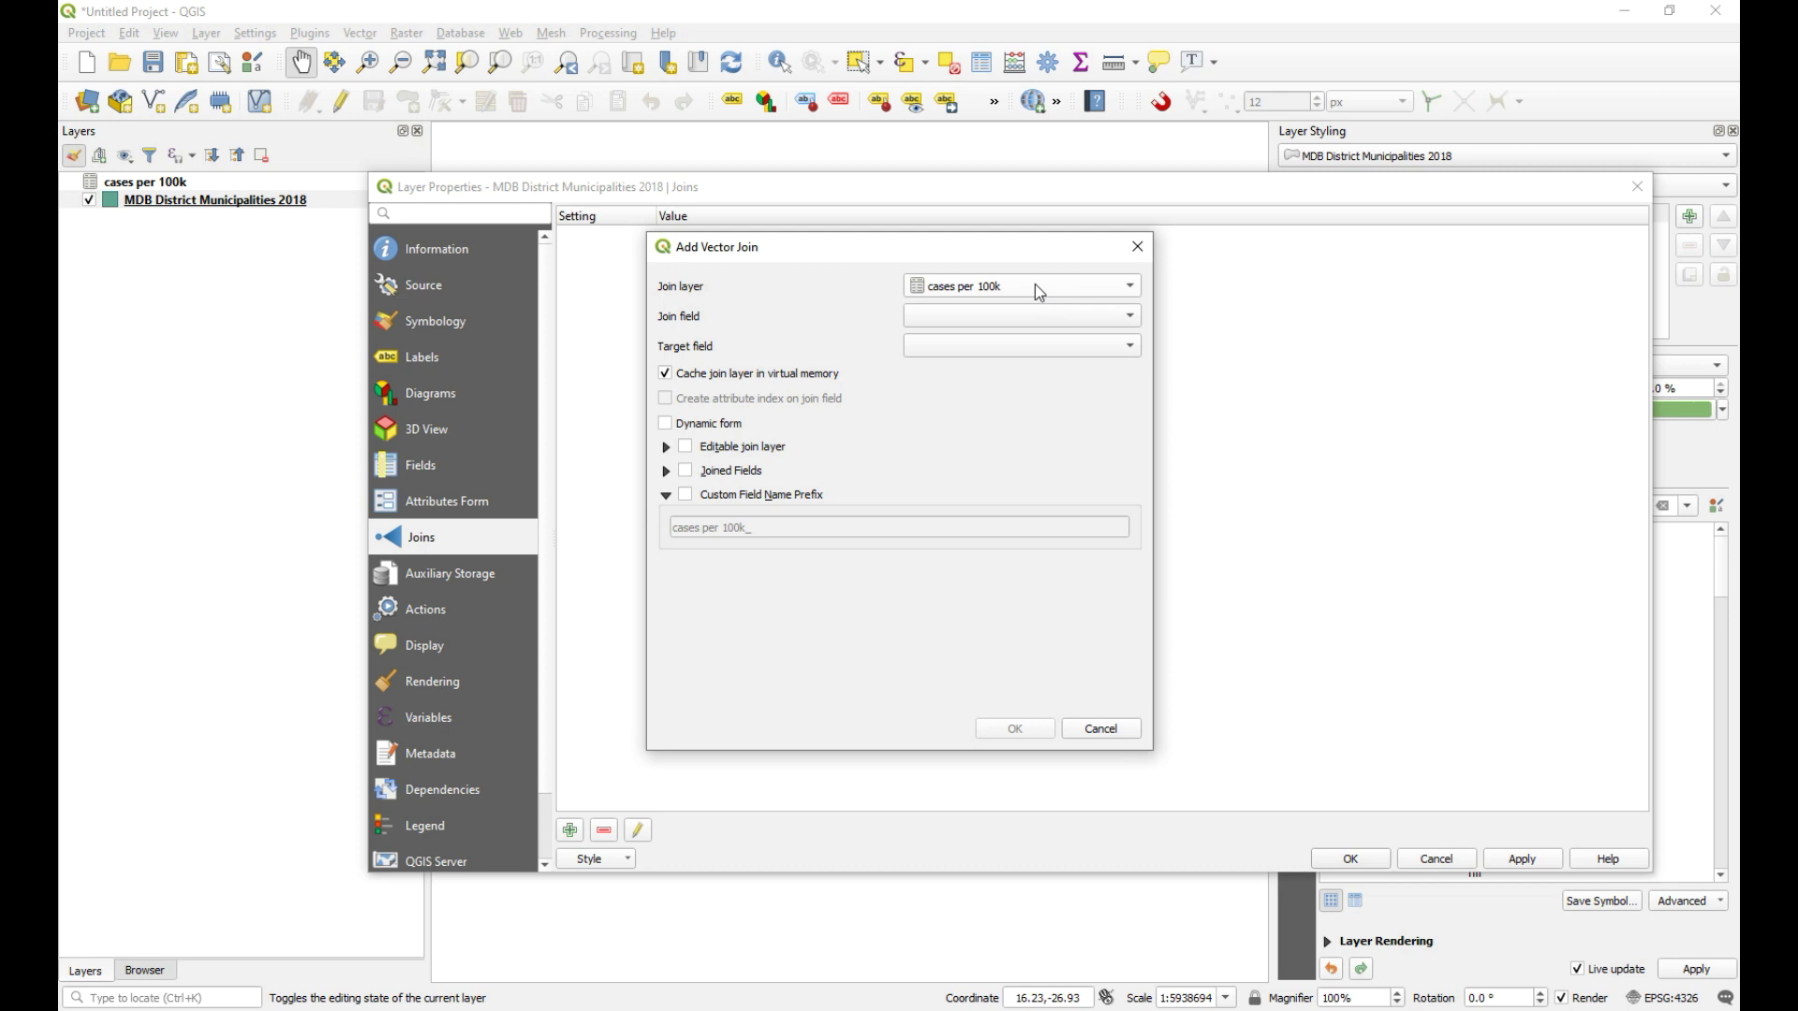
{"action": "left_click", "coordinate": [1116, 318]}
{"action": "left_click", "coordinate": [983, 319]}
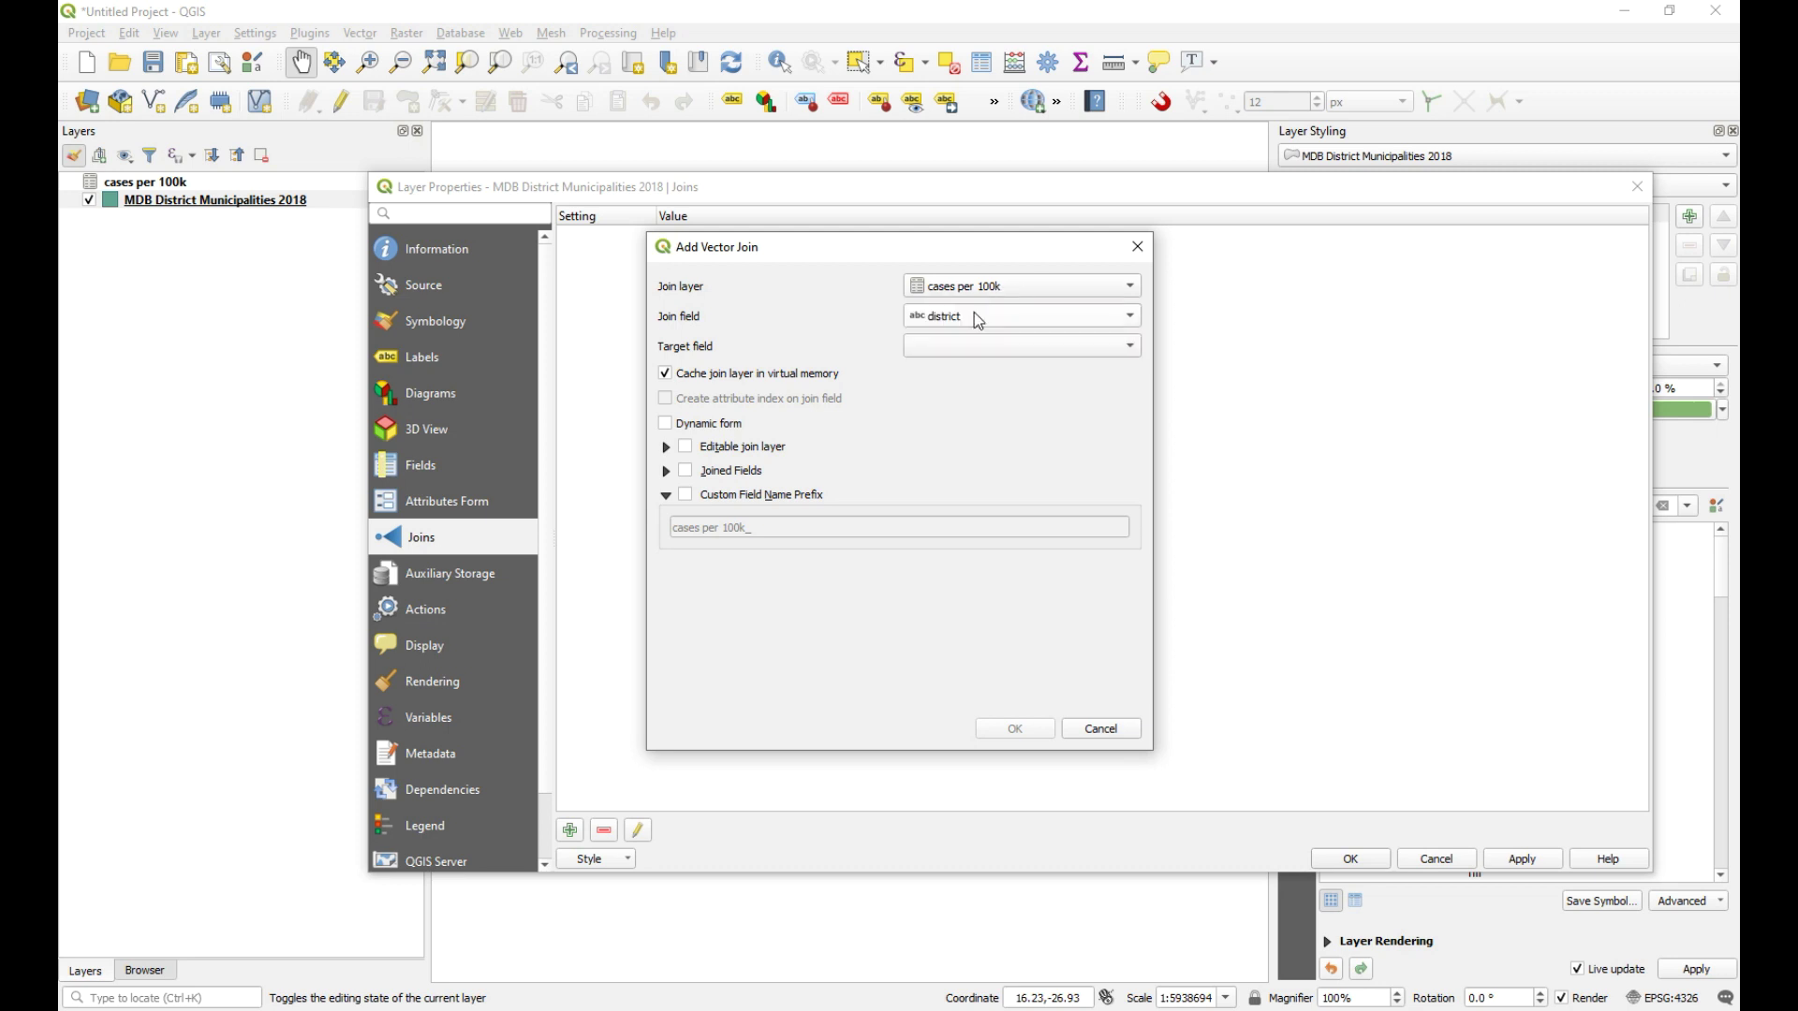
{"action": "left_click", "coordinate": [1120, 346]}
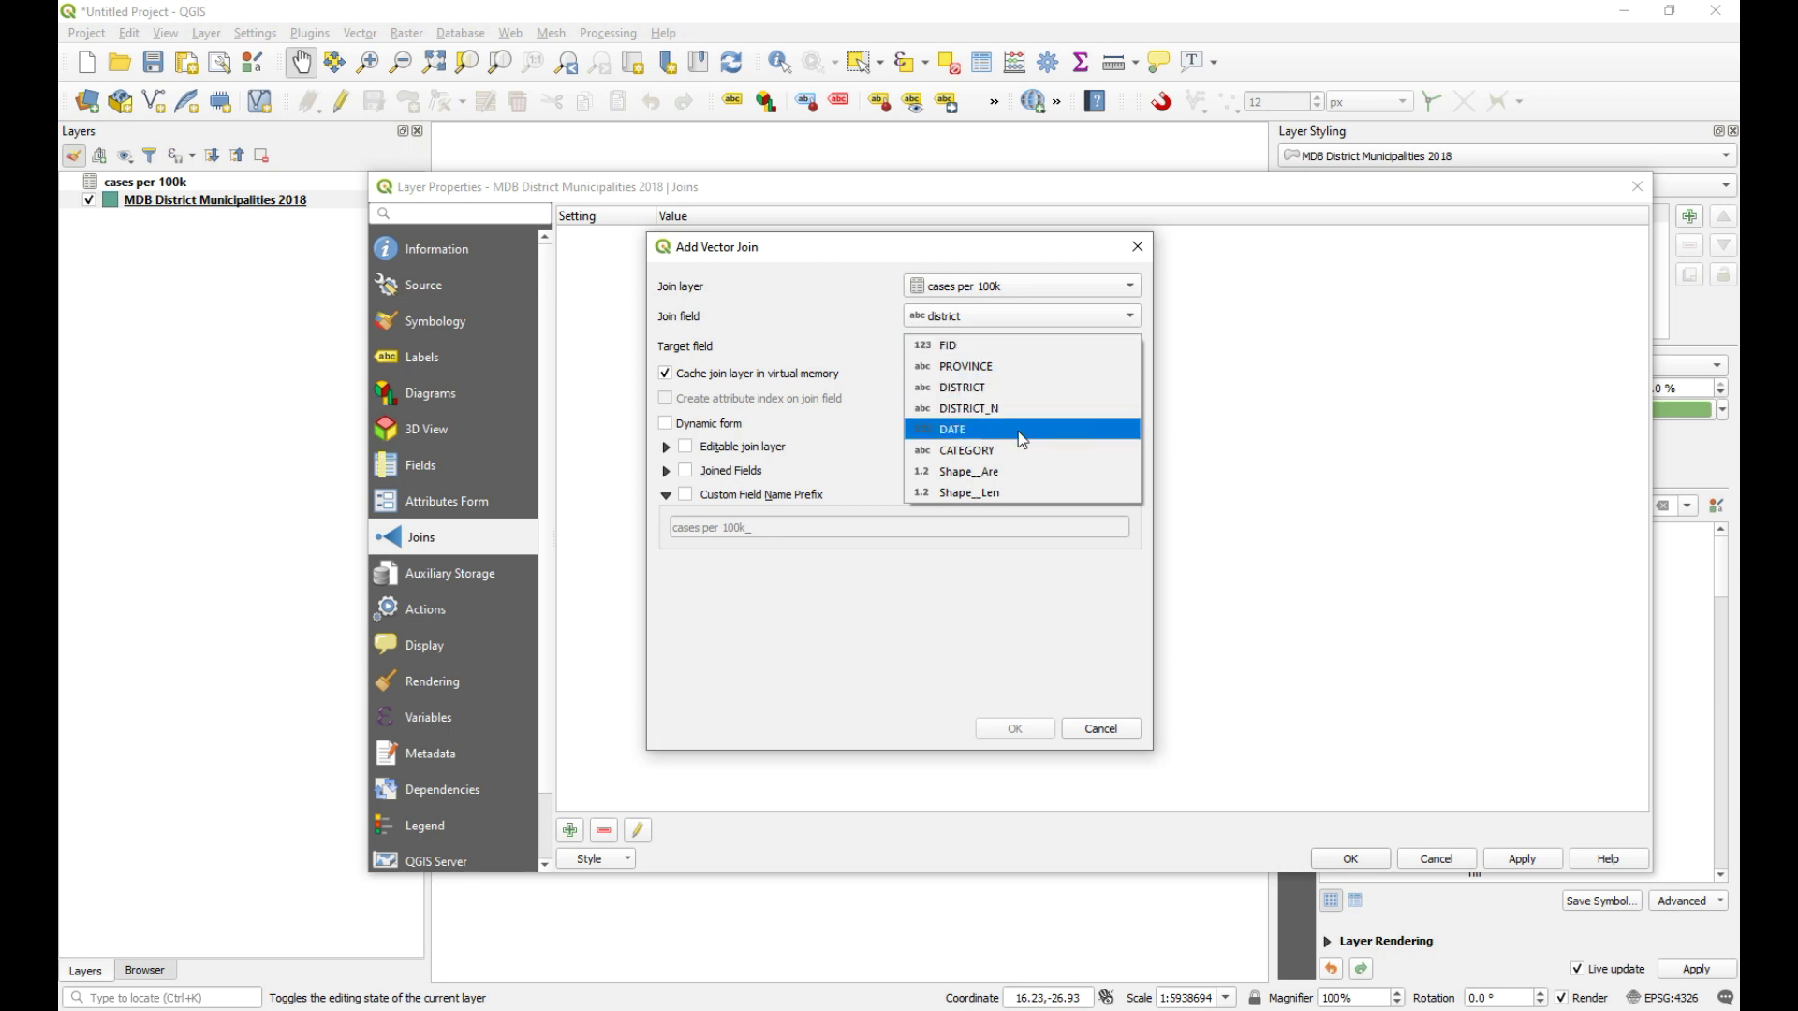
{"action": "left_click", "coordinate": [987, 415]}
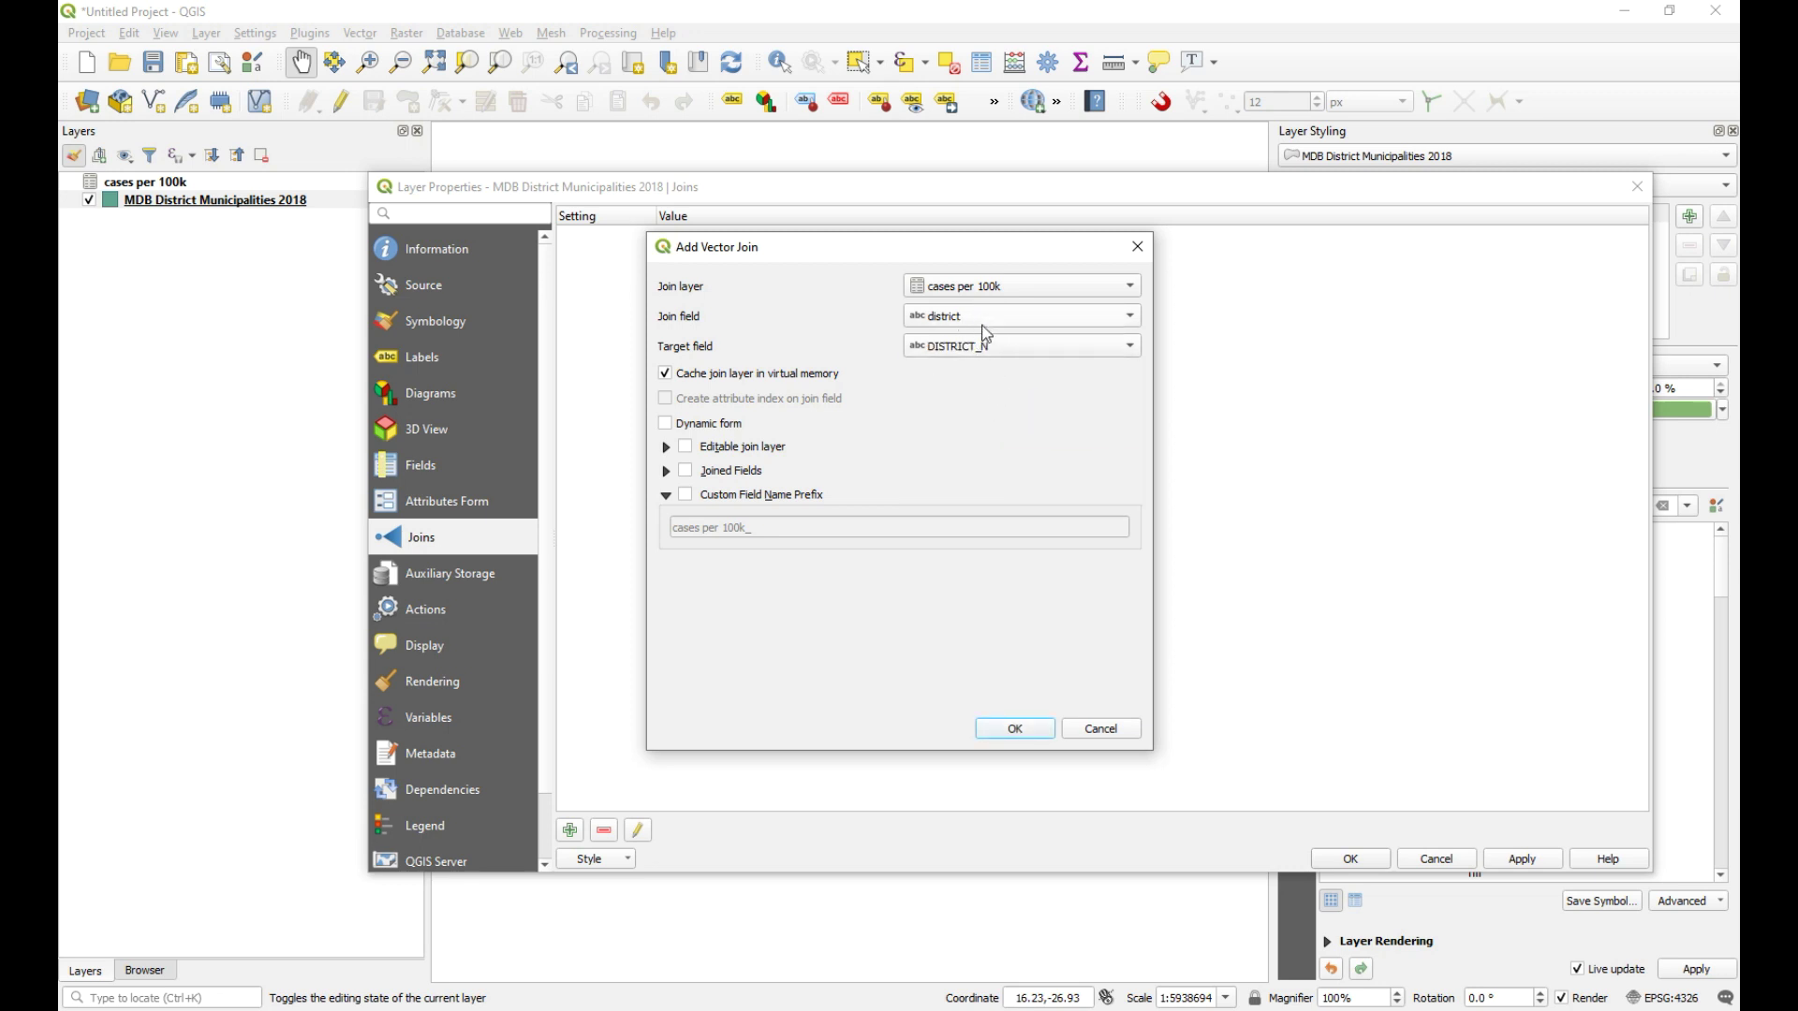
- Give the join the custom field name prefix CS_ and apply it to the layer
{"action": "left_click", "coordinate": [687, 496]}
{"action": "triple_click", "coordinate": [784, 526]}
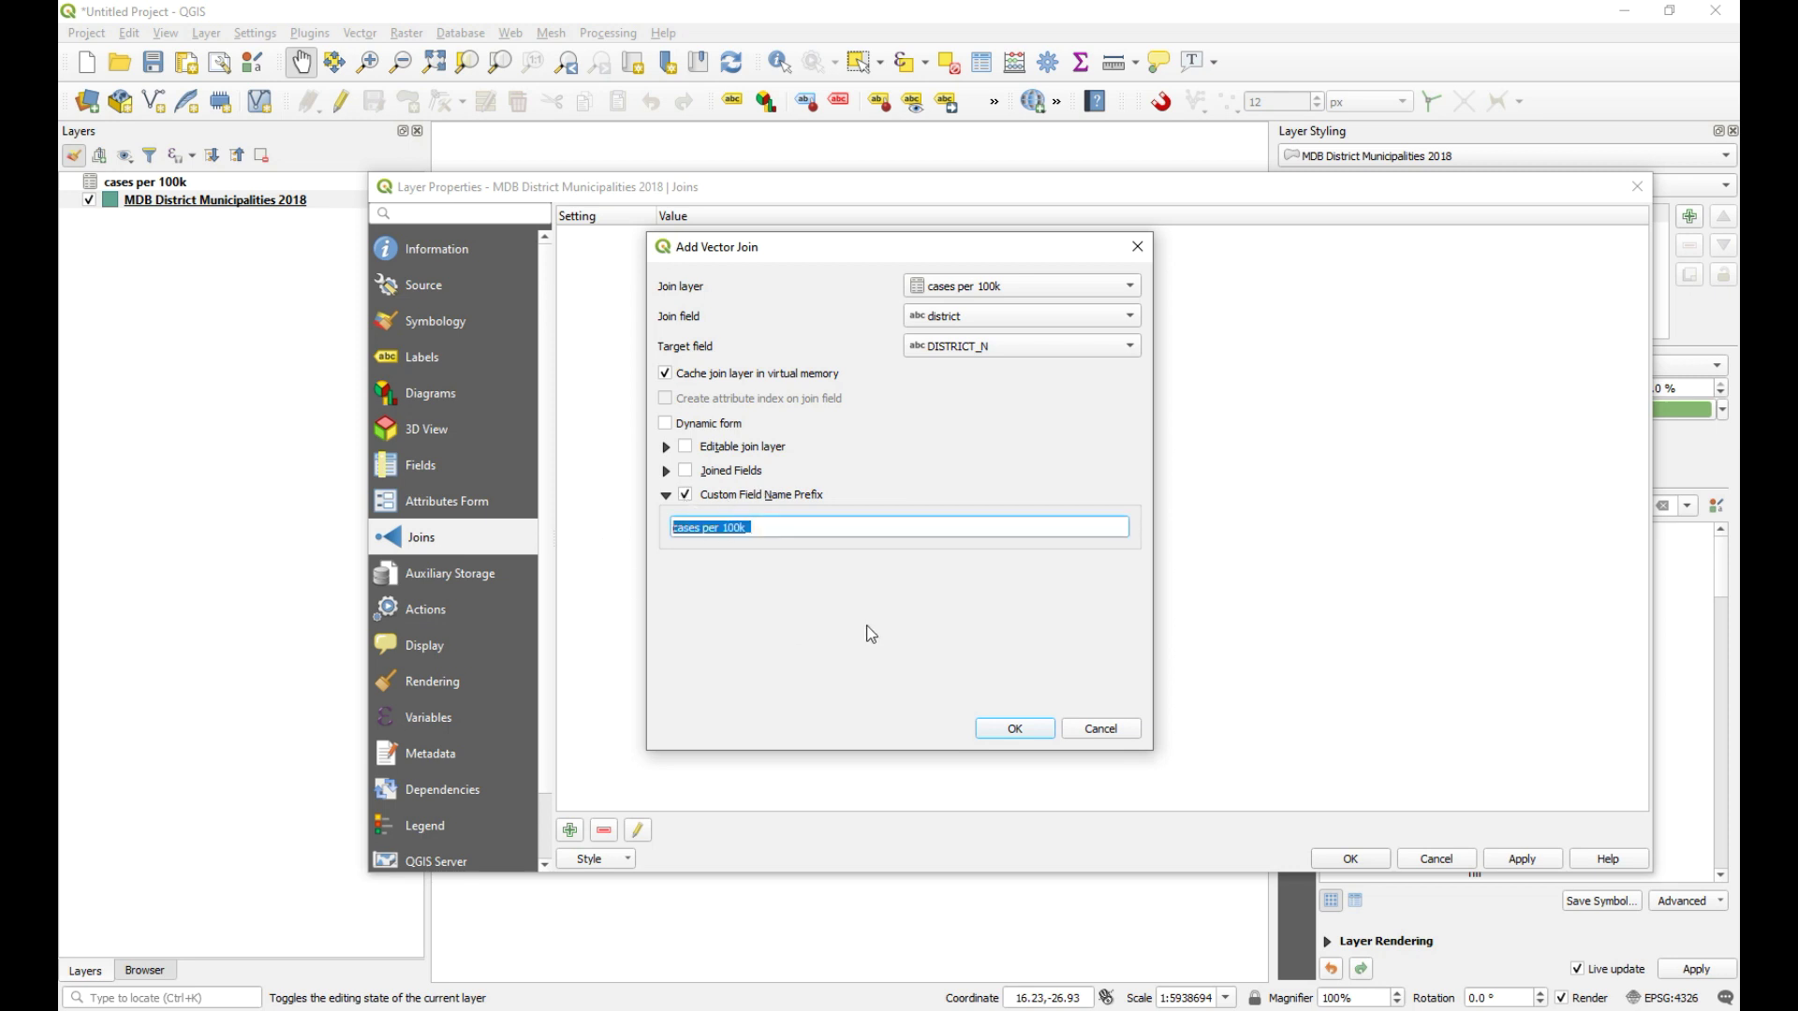
{"action": "type", "text": "LI"}
{"action": "left_click_drag", "start_coordinate": [696, 525], "coordinate": [551, 534]}
{"action": "type", "text": "CS_"}
{"action": "left_click", "coordinate": [1024, 735]}
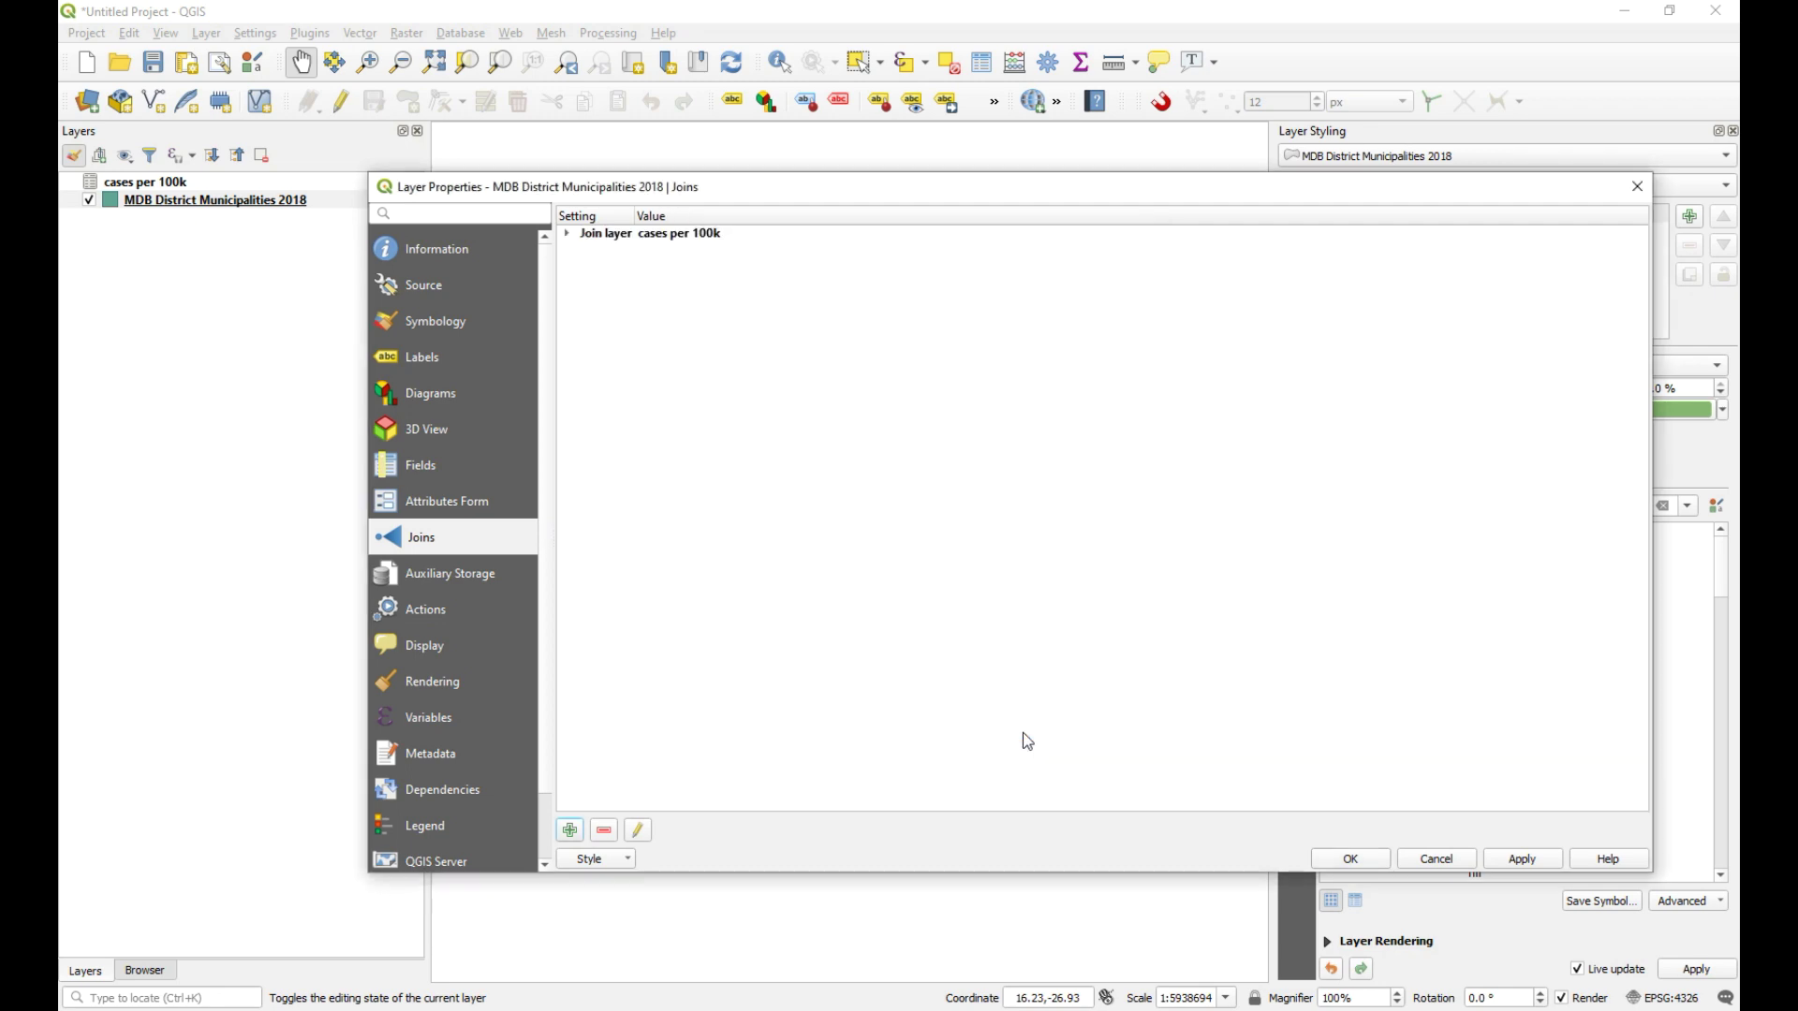
{"action": "left_click", "coordinate": [1349, 859]}
- Open the attribute table of MDB District Municipalities 2018 and widen the joined CS_cases column
{"action": "left_click", "coordinate": [161, 200]}
{"action": "right_click", "coordinate": [140, 201]}
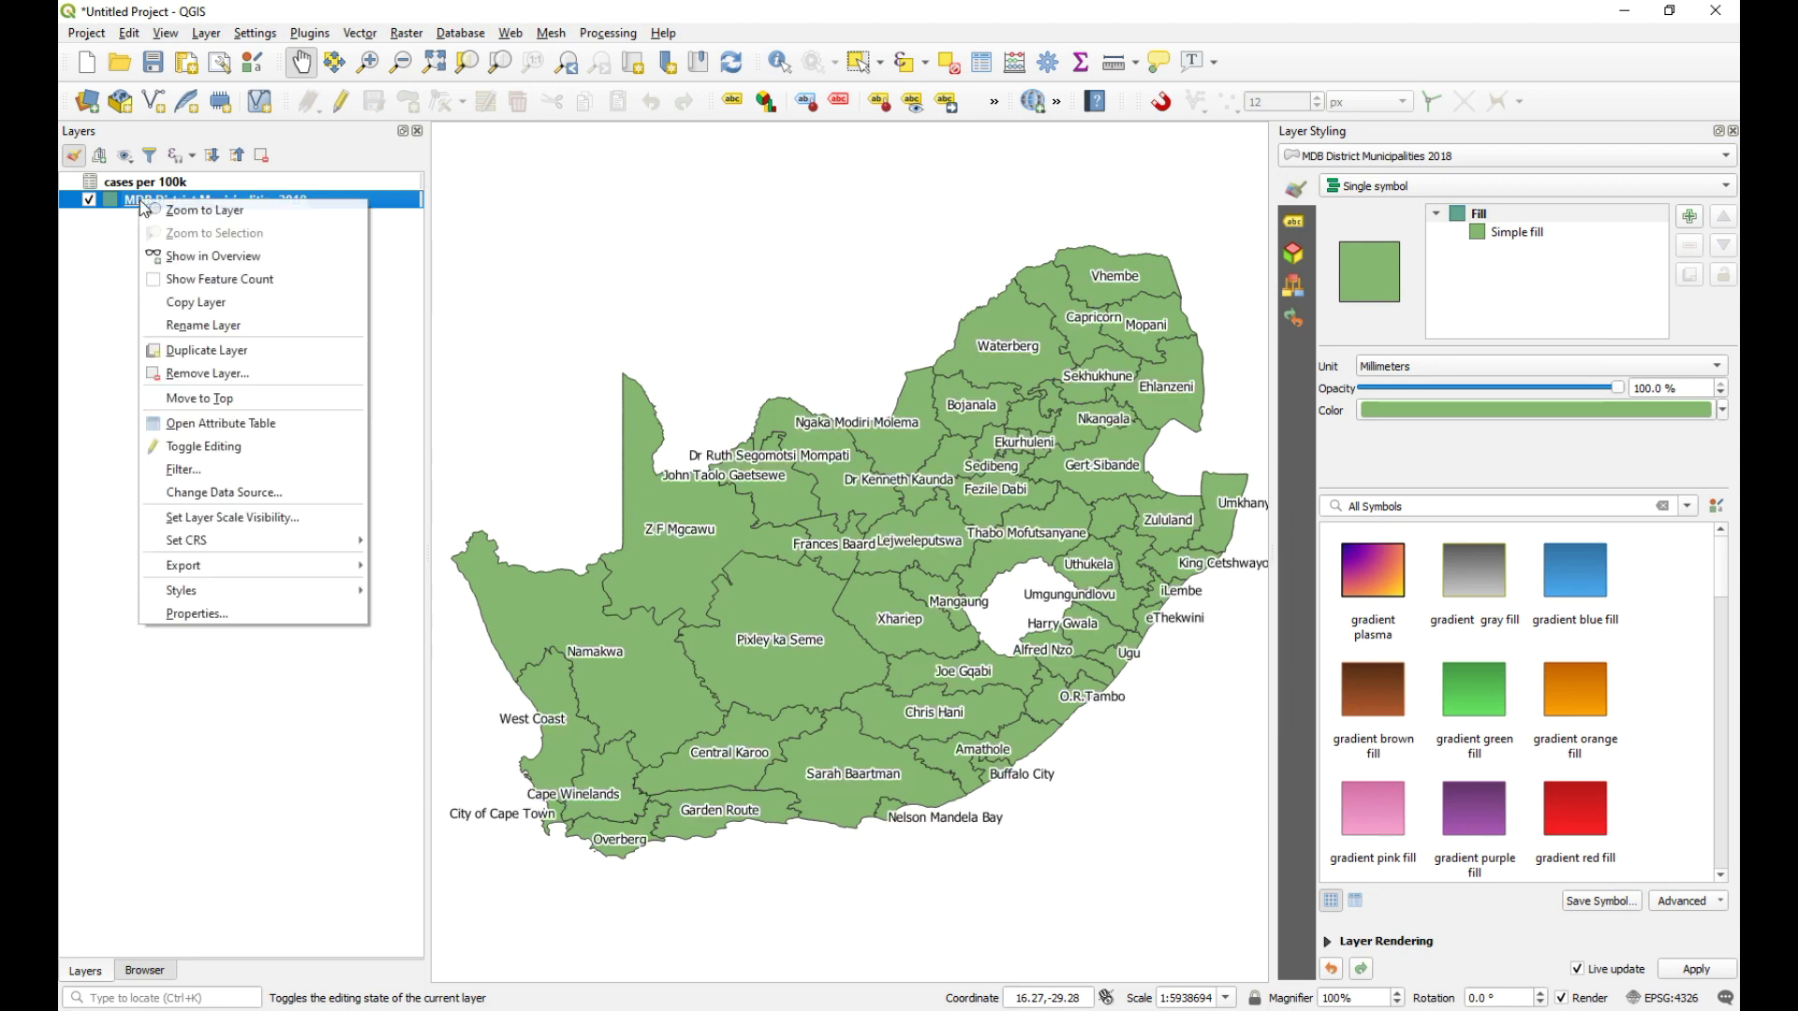
{"action": "left_click", "coordinate": [239, 424]}
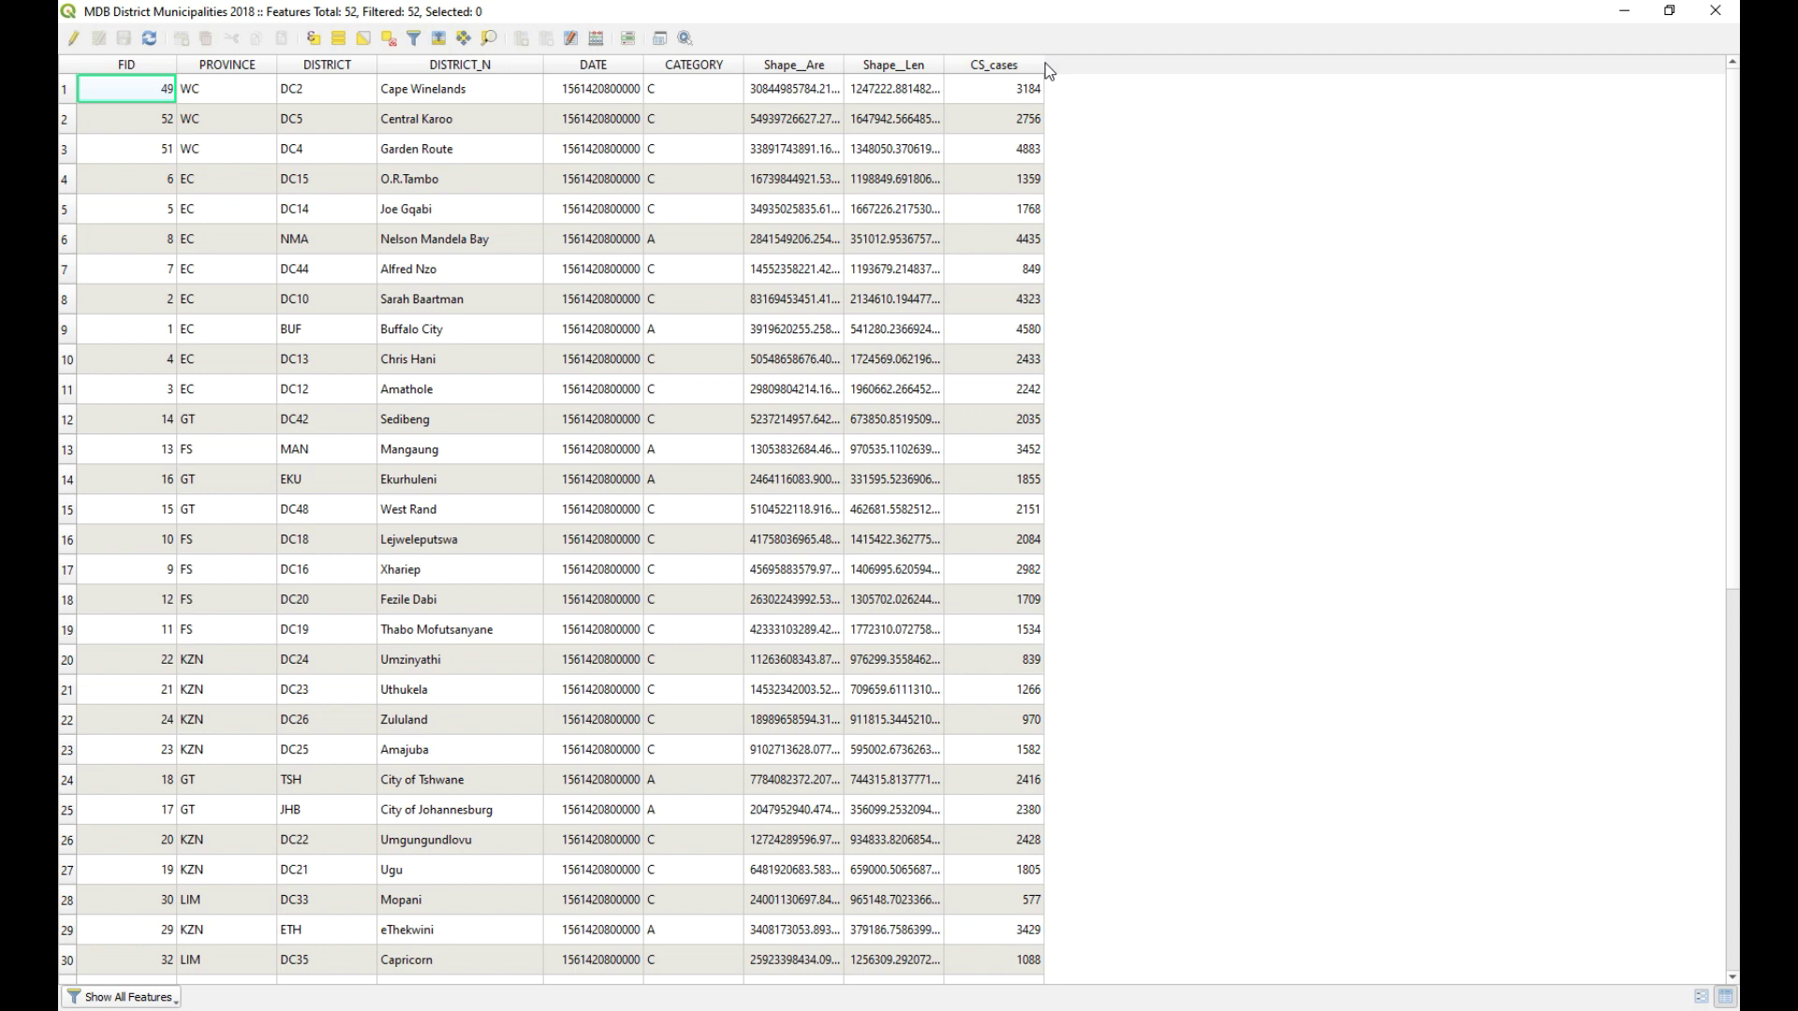
{"action": "left_click_drag", "start_coordinate": [1043, 64], "coordinate": [1083, 65]}
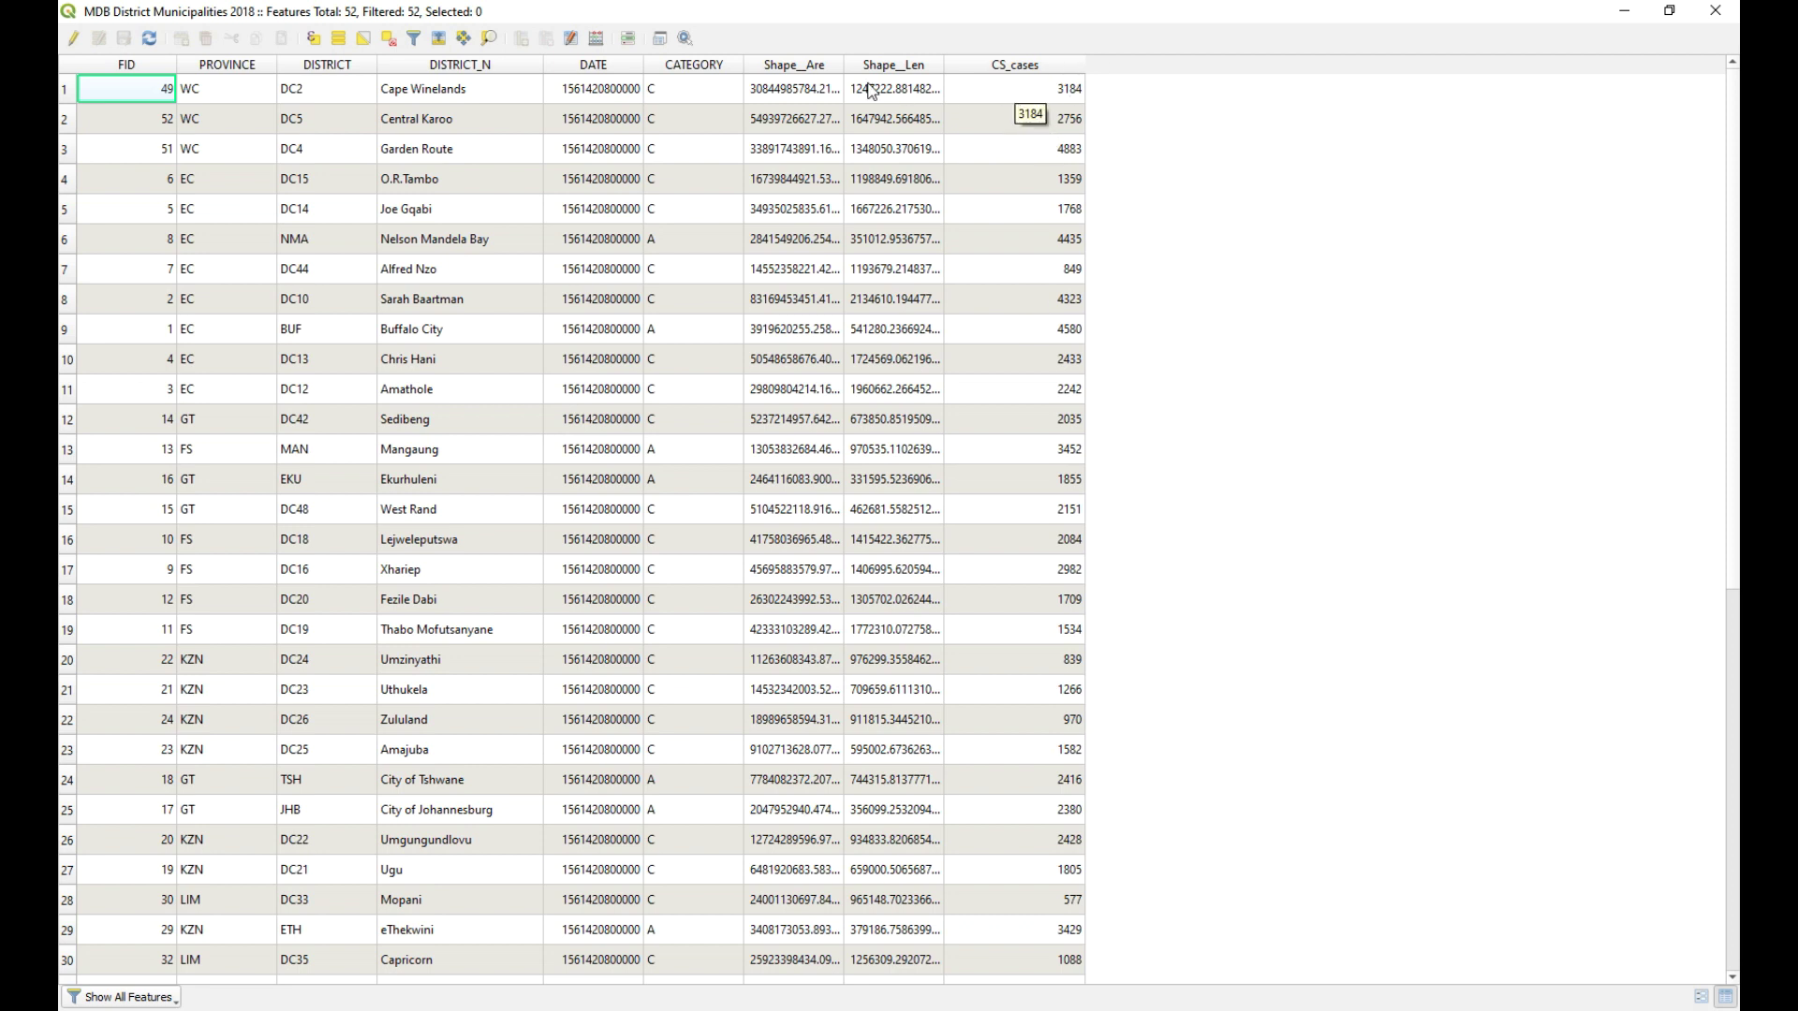
- Hide the Shape__Len, Shape__Are, CATEGORY, PROVINCE and FID columns in the attribute table, then close the table
{"action": "right_click", "coordinate": [1133, 69]}
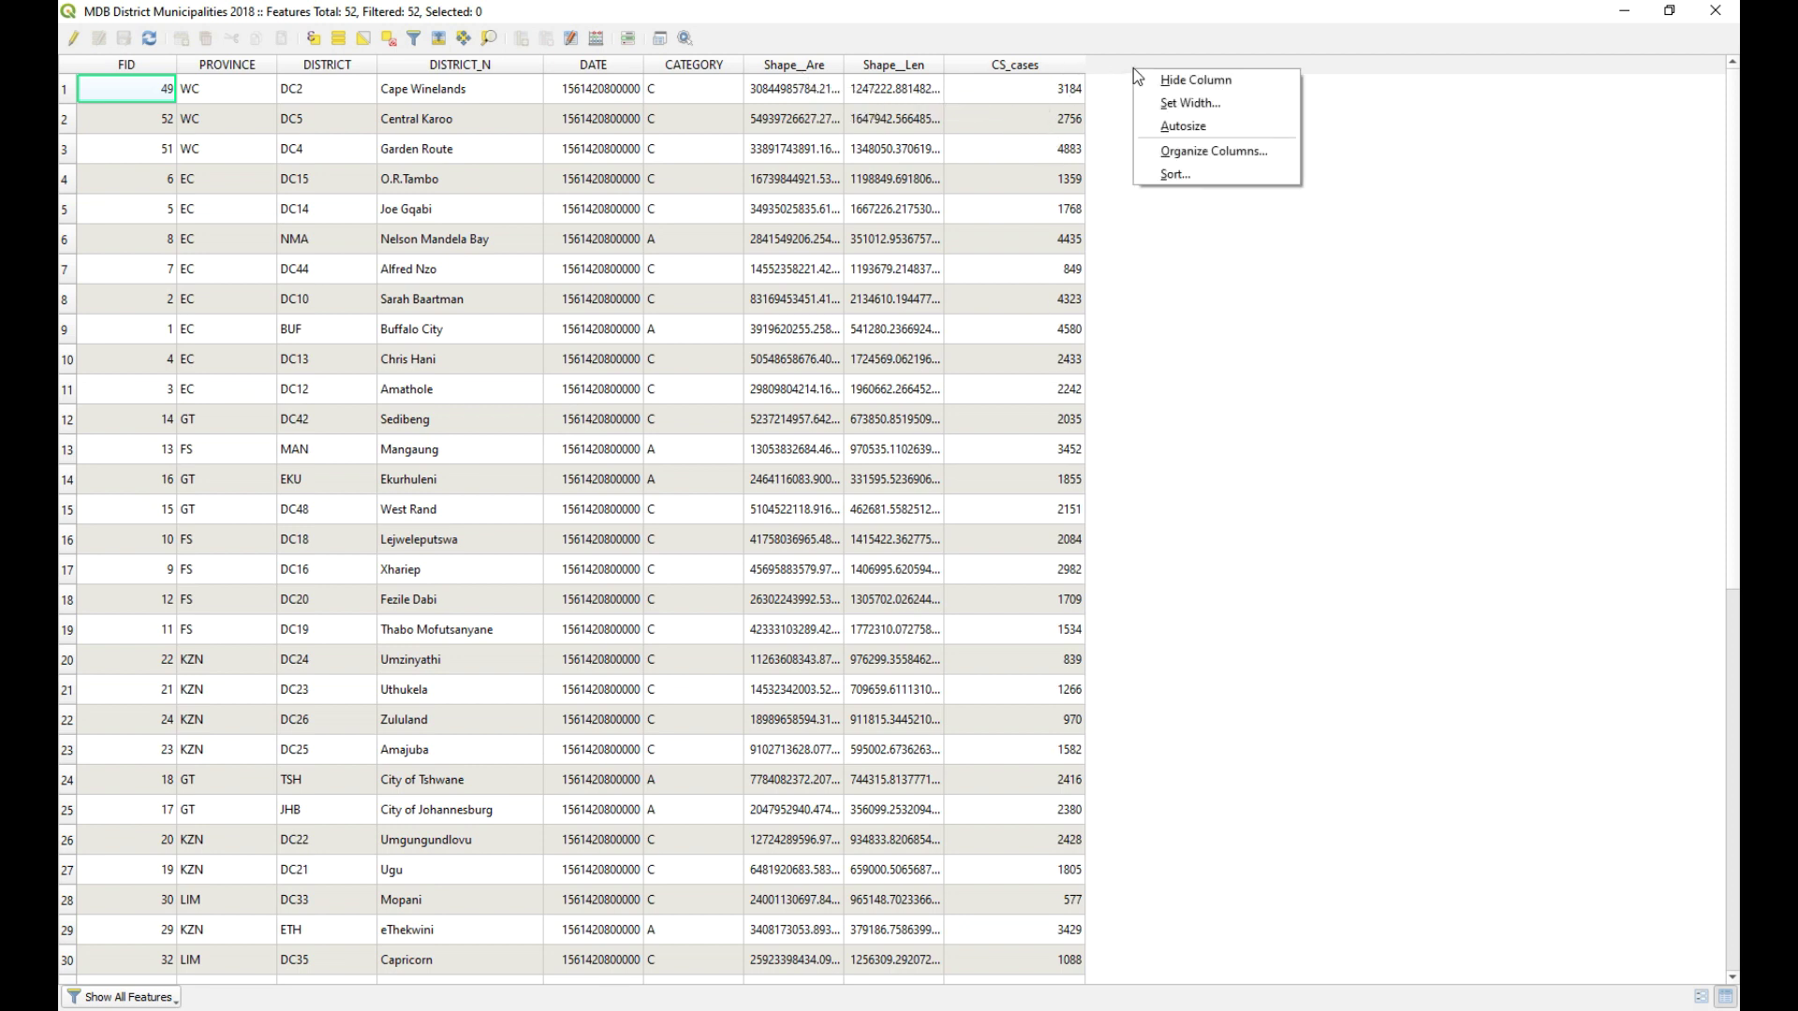
{"action": "left_click", "coordinate": [1205, 152]}
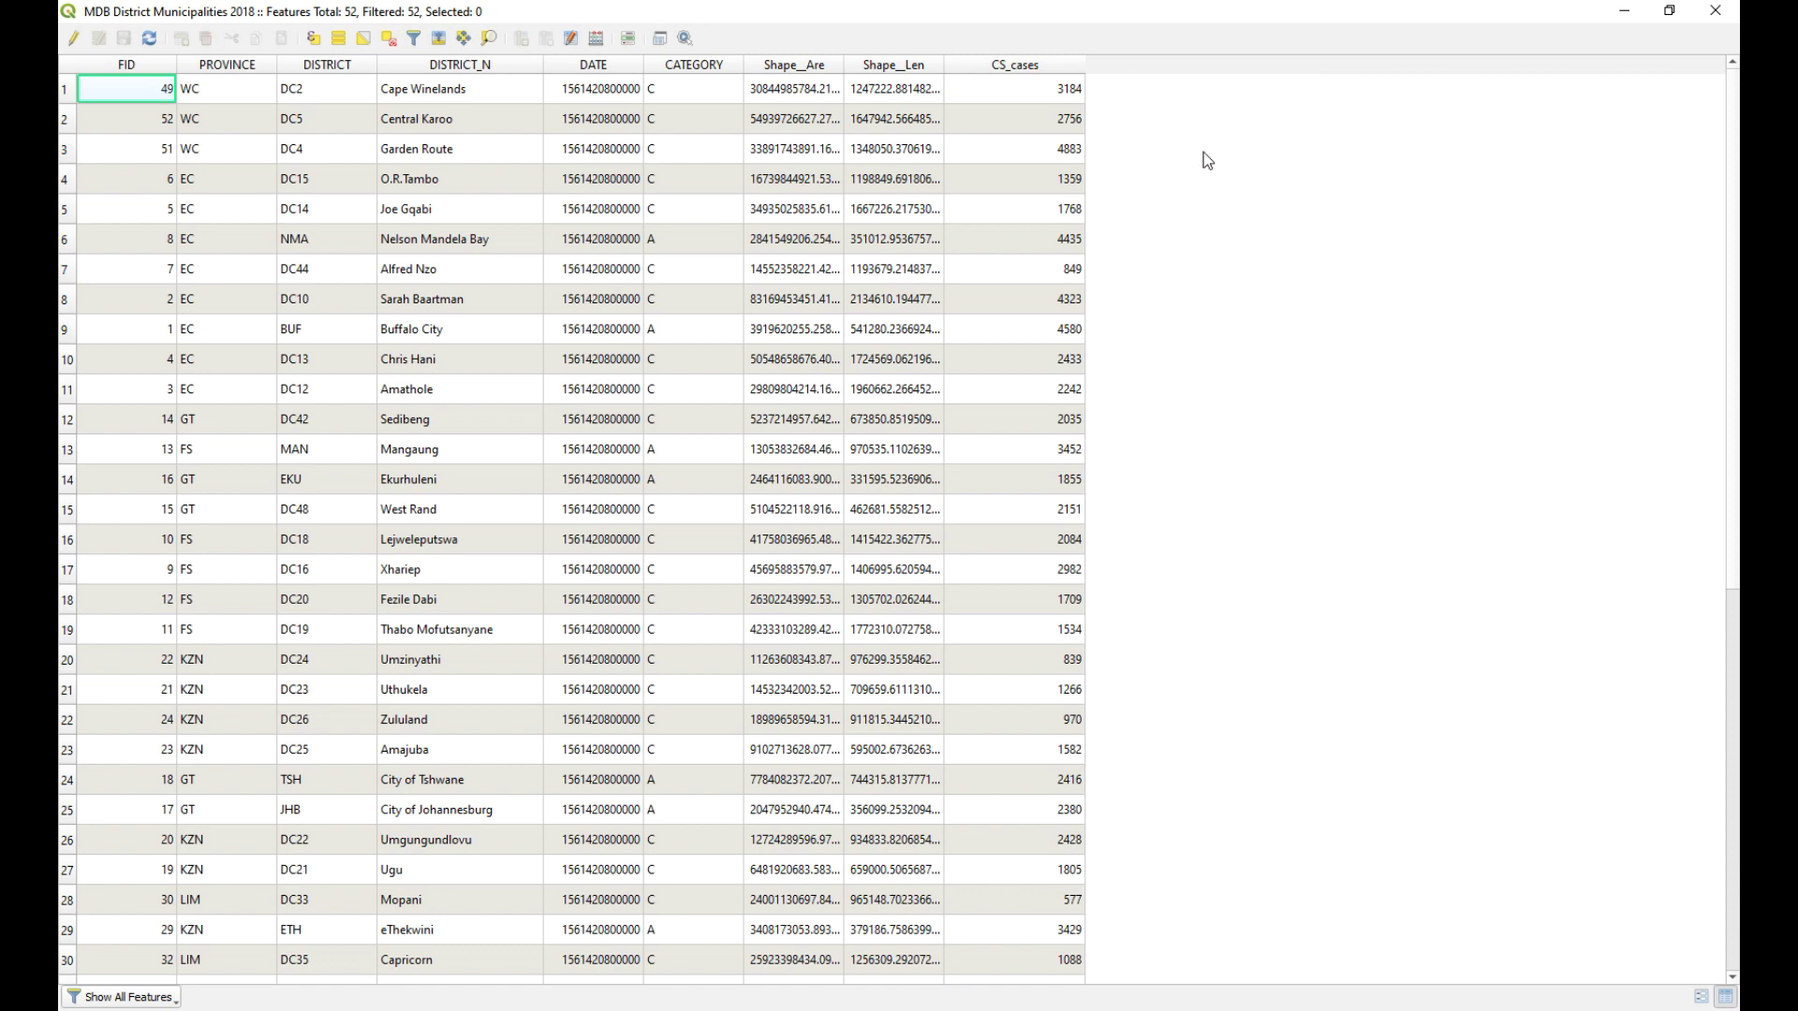
{"action": "left_click", "coordinate": [823, 507]}
{"action": "left_click", "coordinate": [823, 482]}
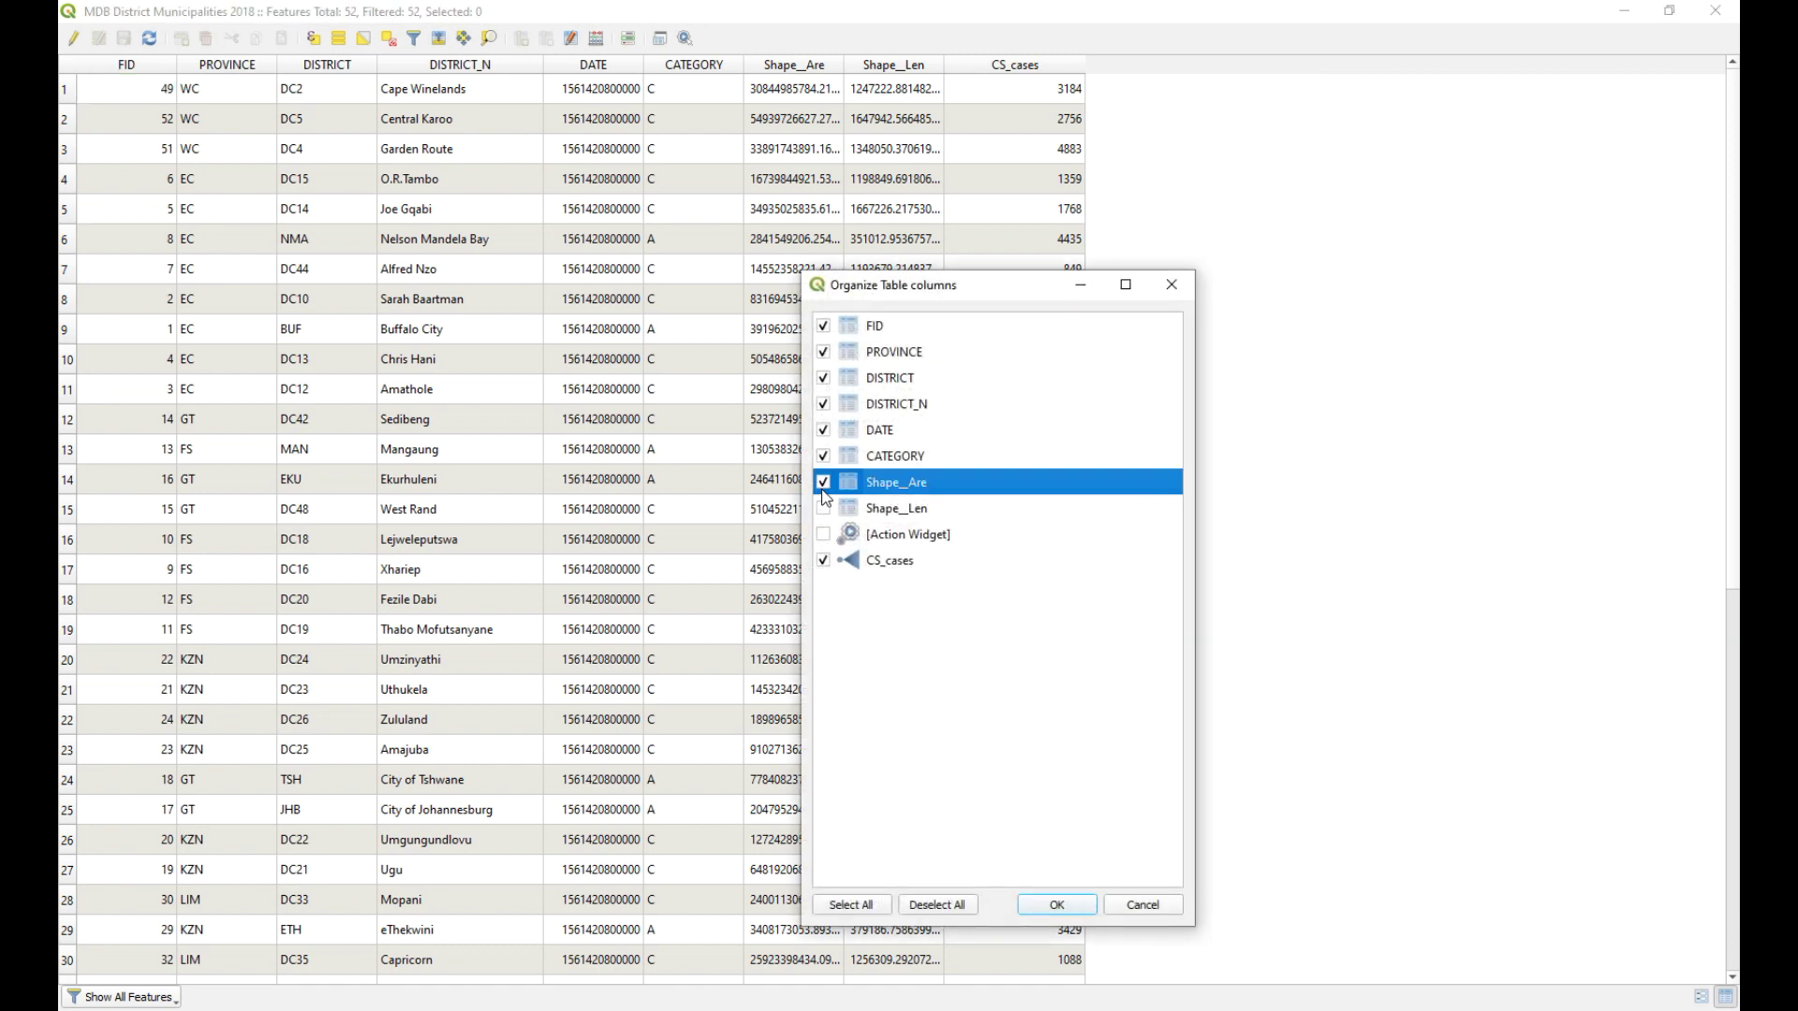
{"action": "left_click", "coordinate": [823, 456]}
{"action": "left_click", "coordinate": [823, 351]}
{"action": "left_click", "coordinate": [823, 325]}
{"action": "left_click", "coordinate": [1045, 904]}
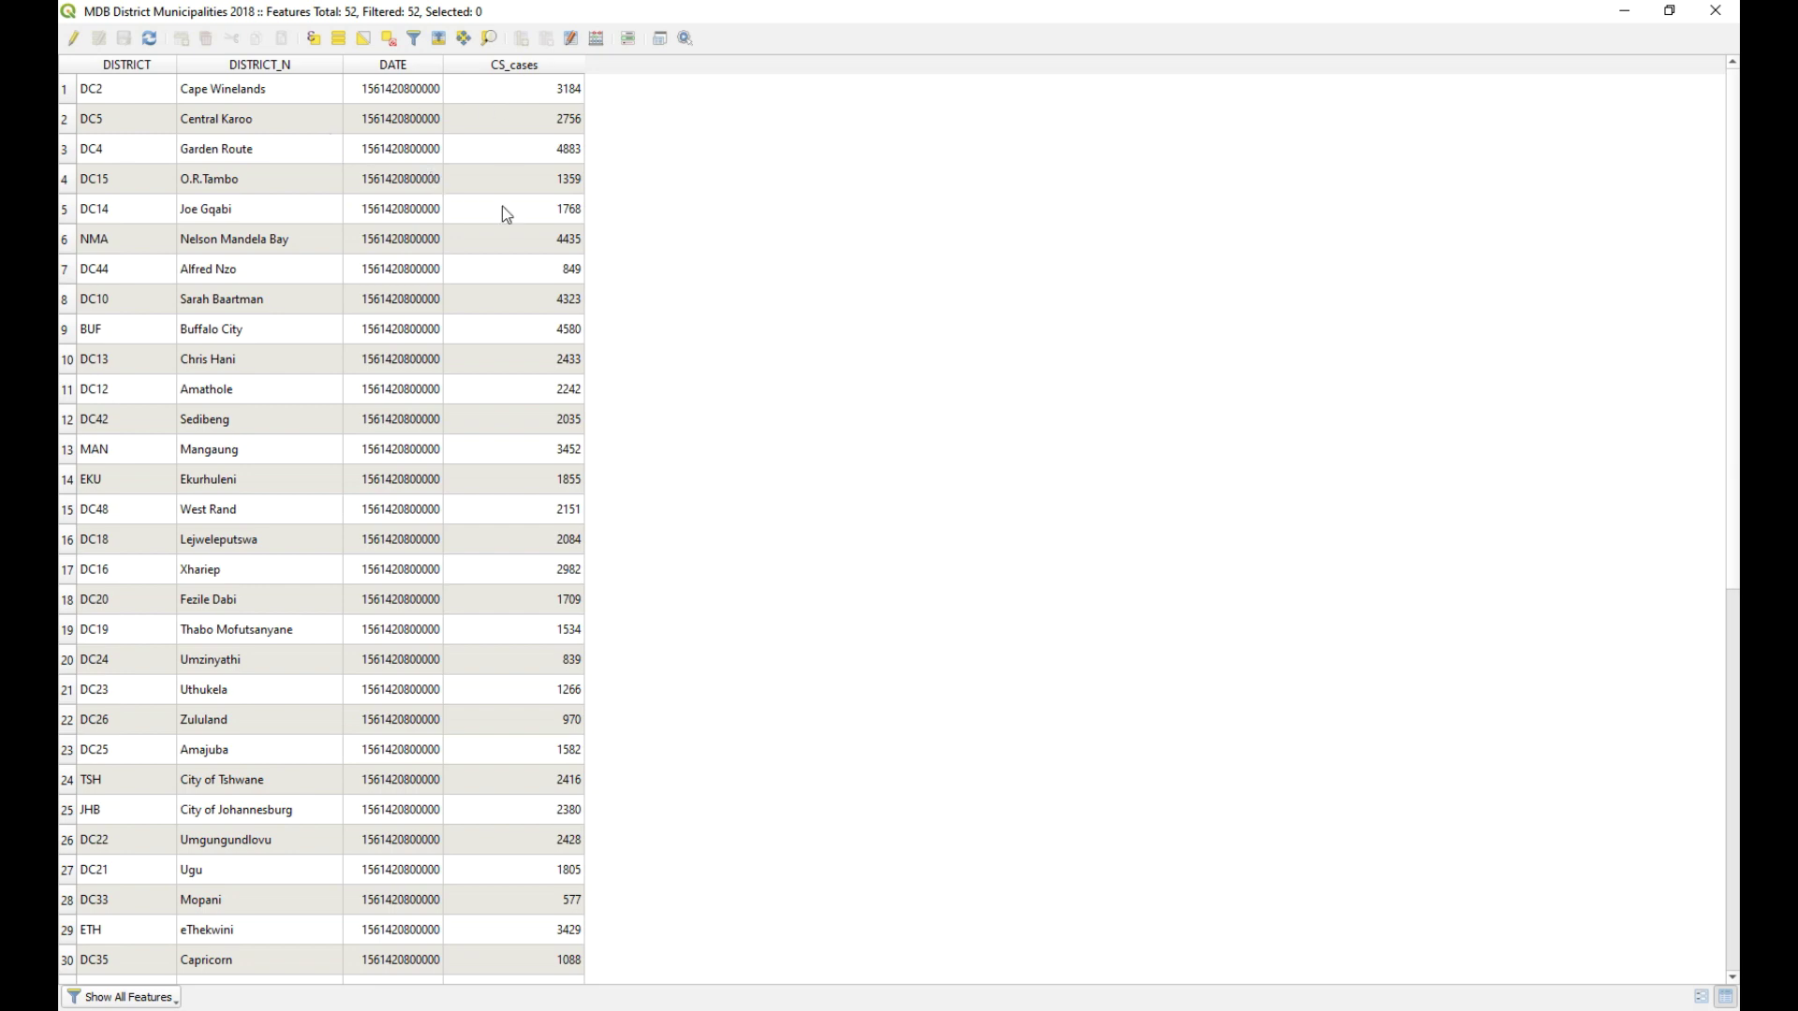
{"action": "left_click", "coordinate": [1716, 11]}
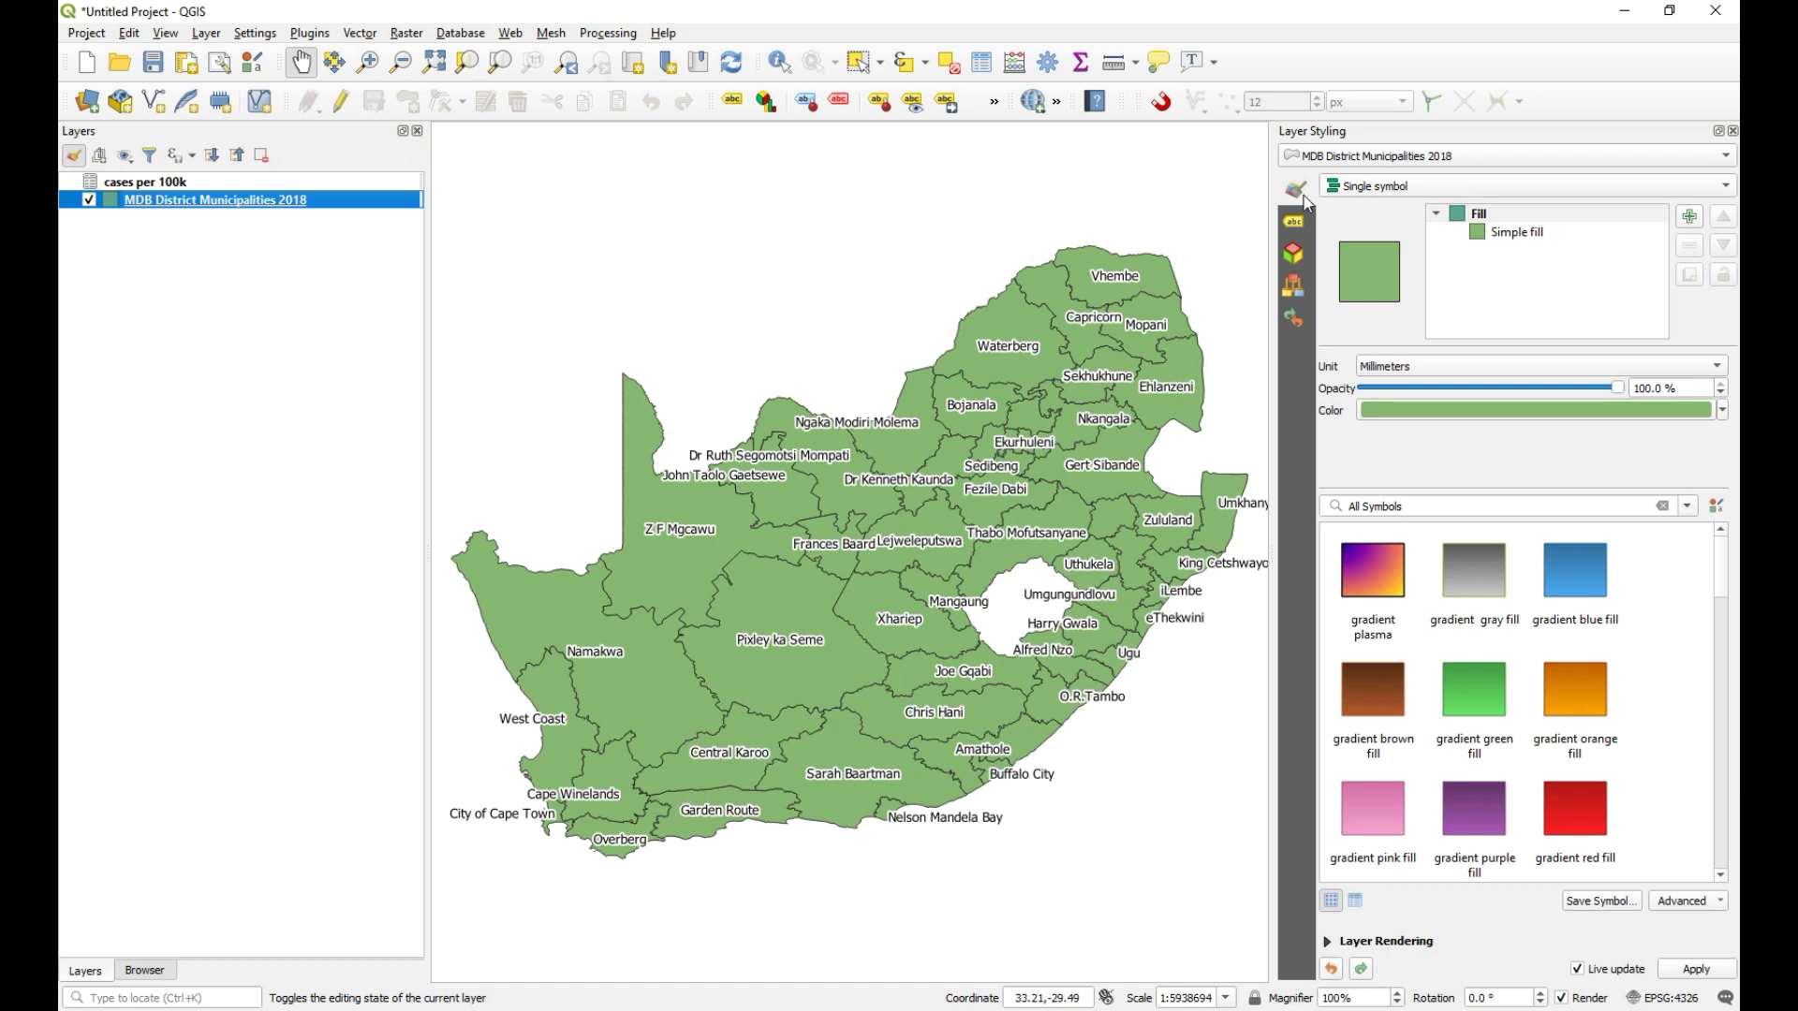
{"action": "left_click", "coordinate": [1295, 224]}
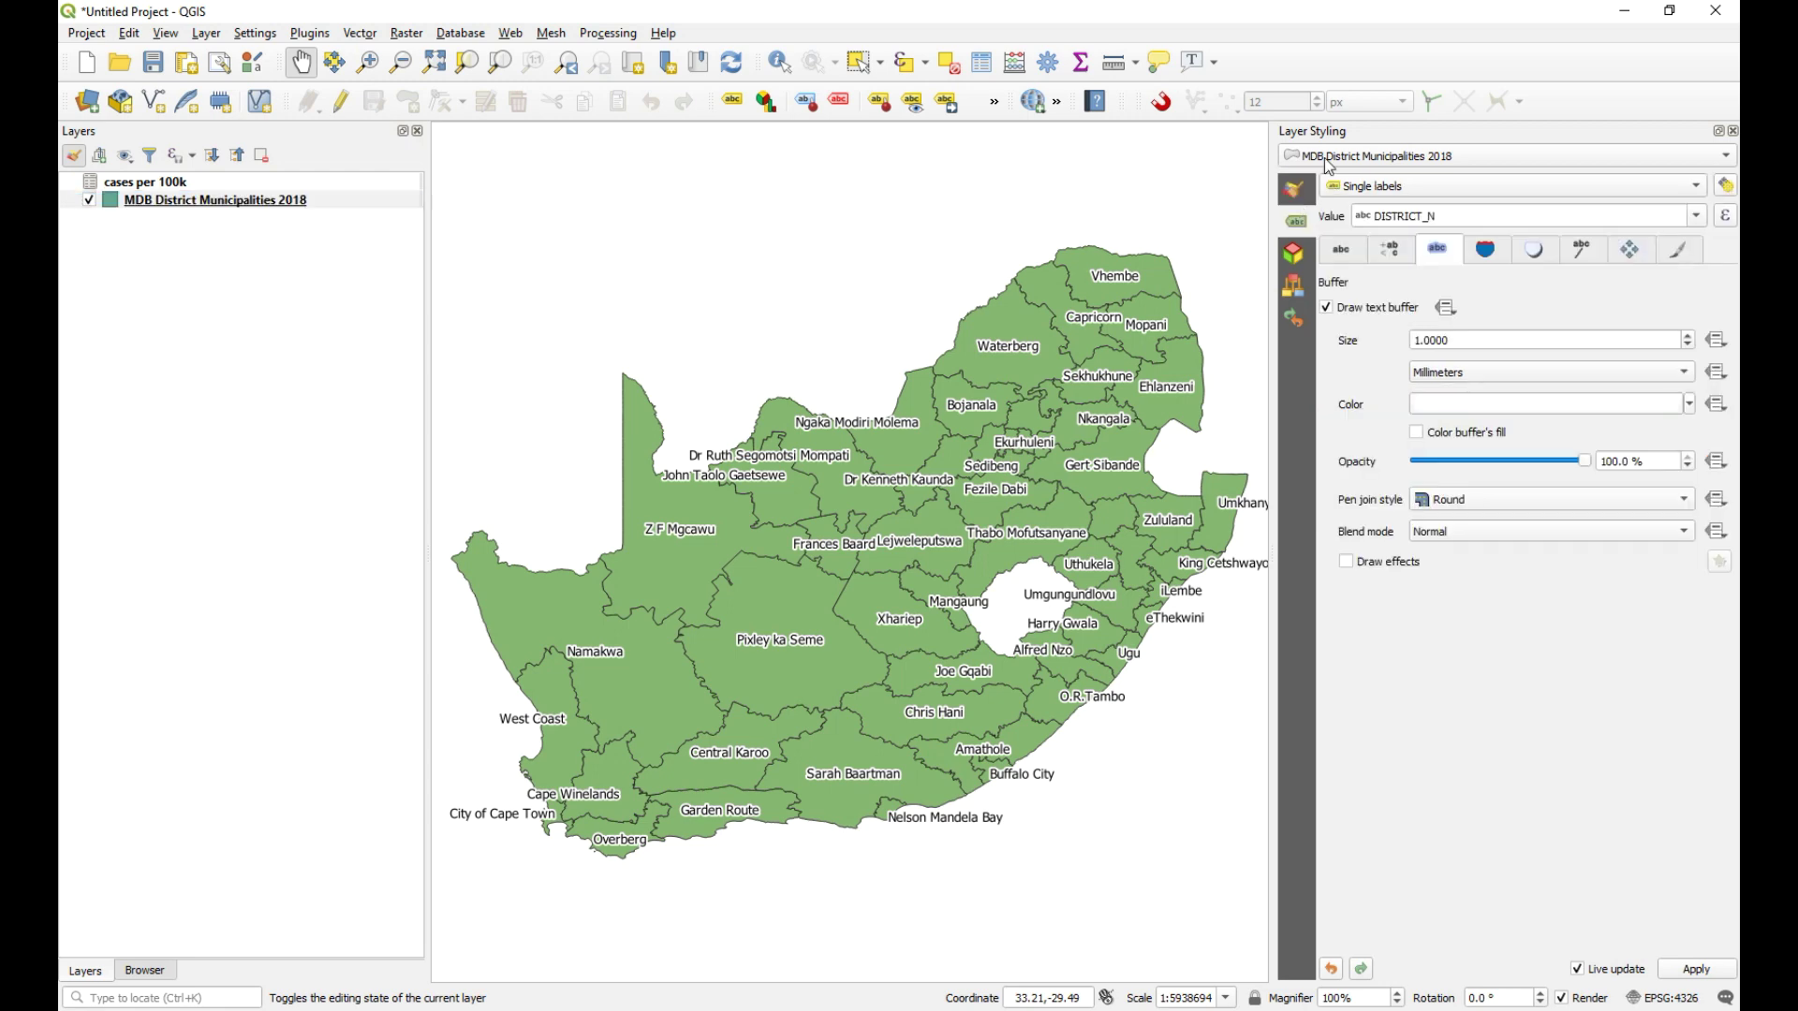
{"action": "left_click", "coordinate": [1302, 197]}
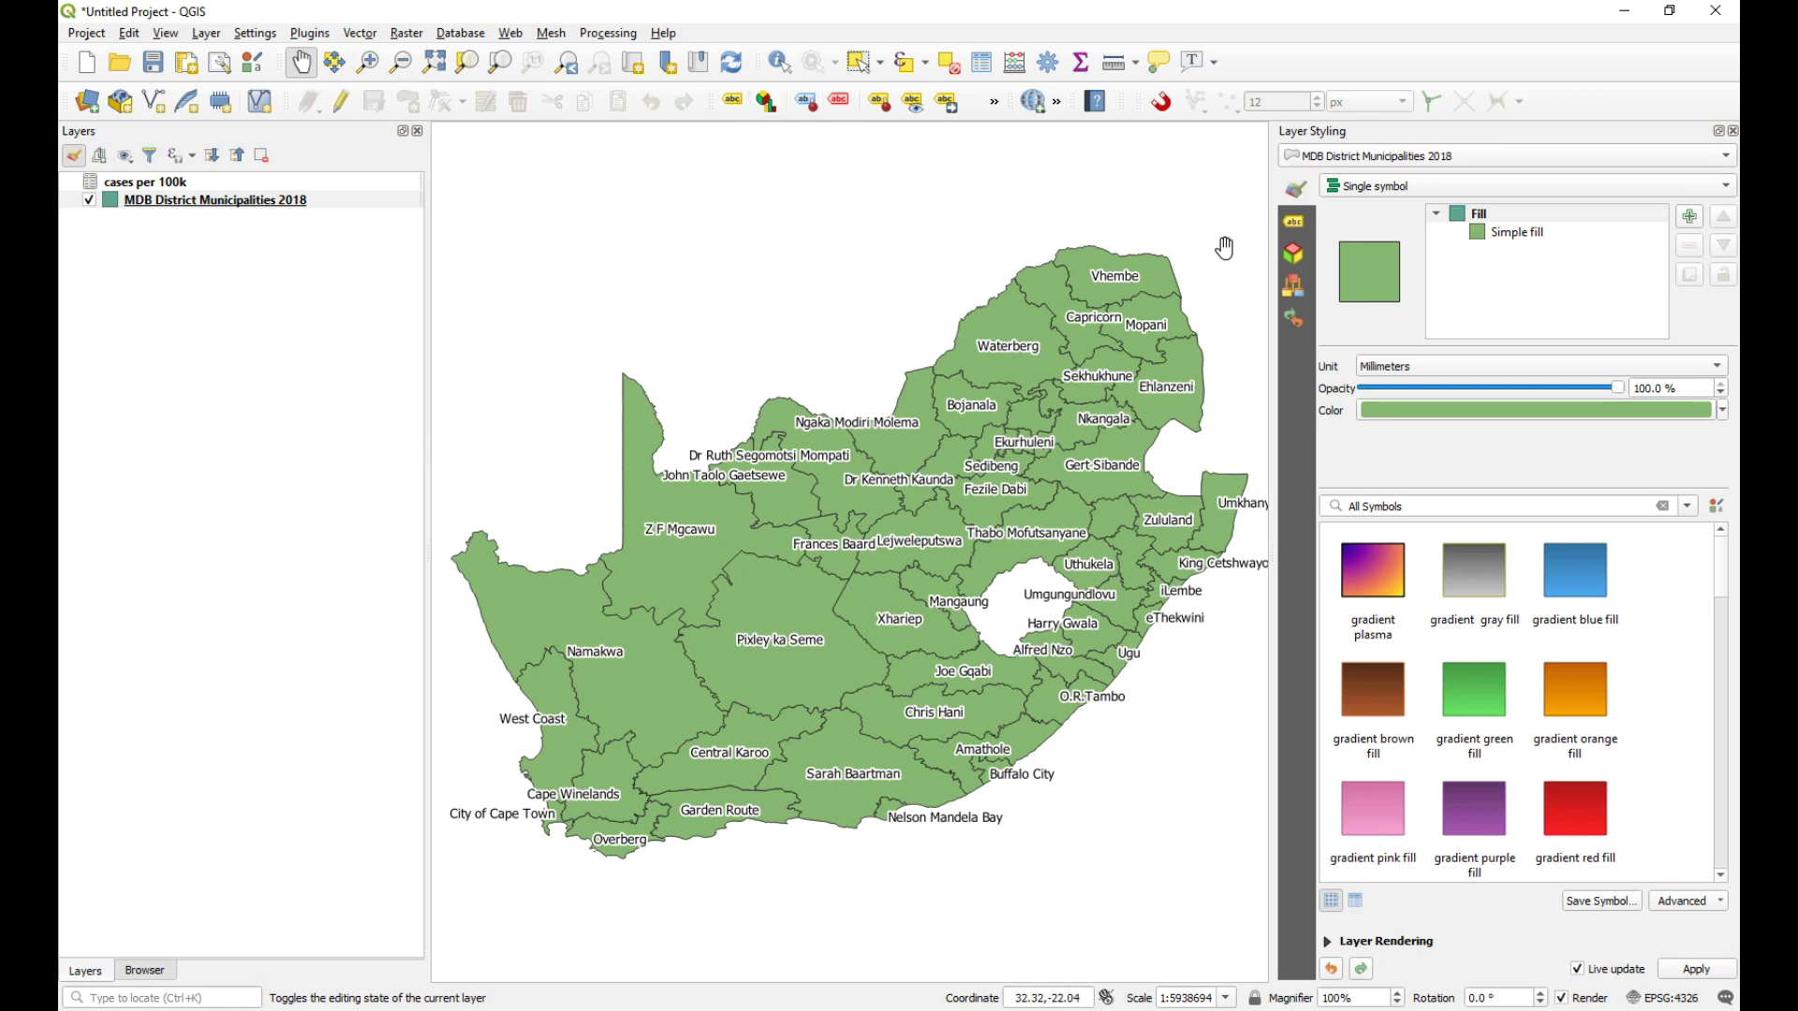
{"action": "left_click", "coordinate": [1296, 223]}
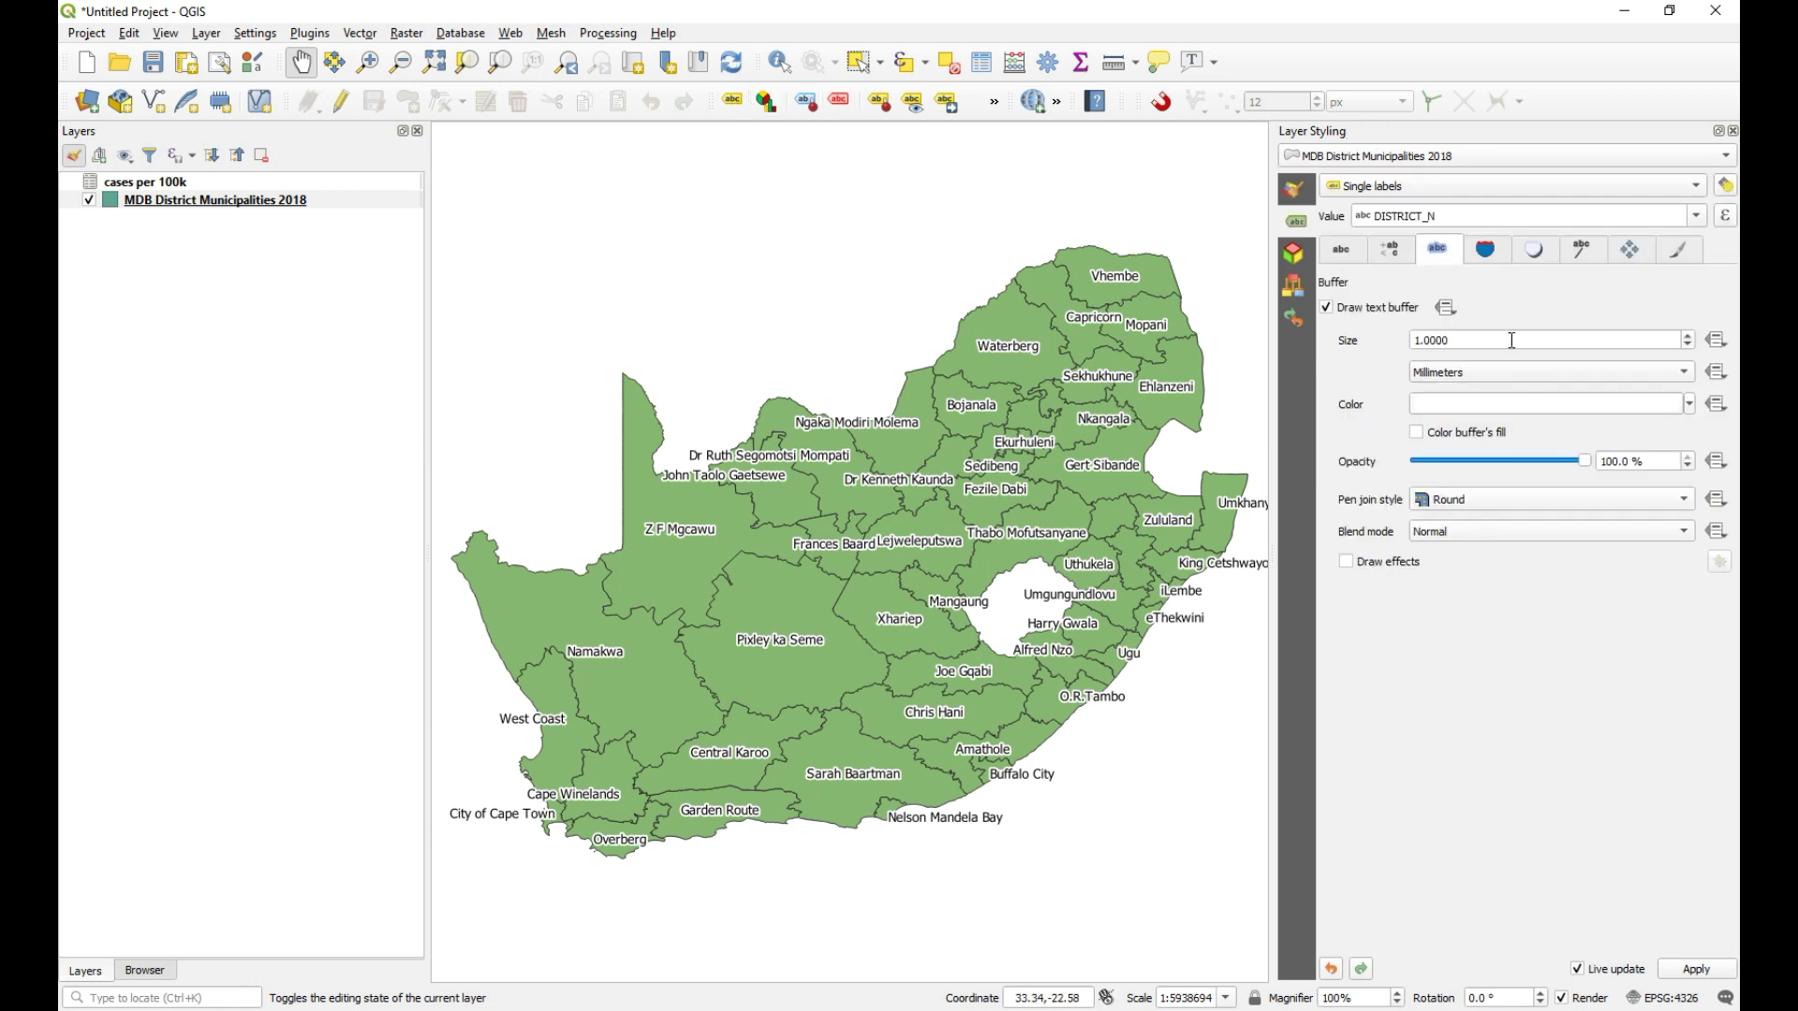
{"action": "left_click", "coordinate": [1296, 192]}
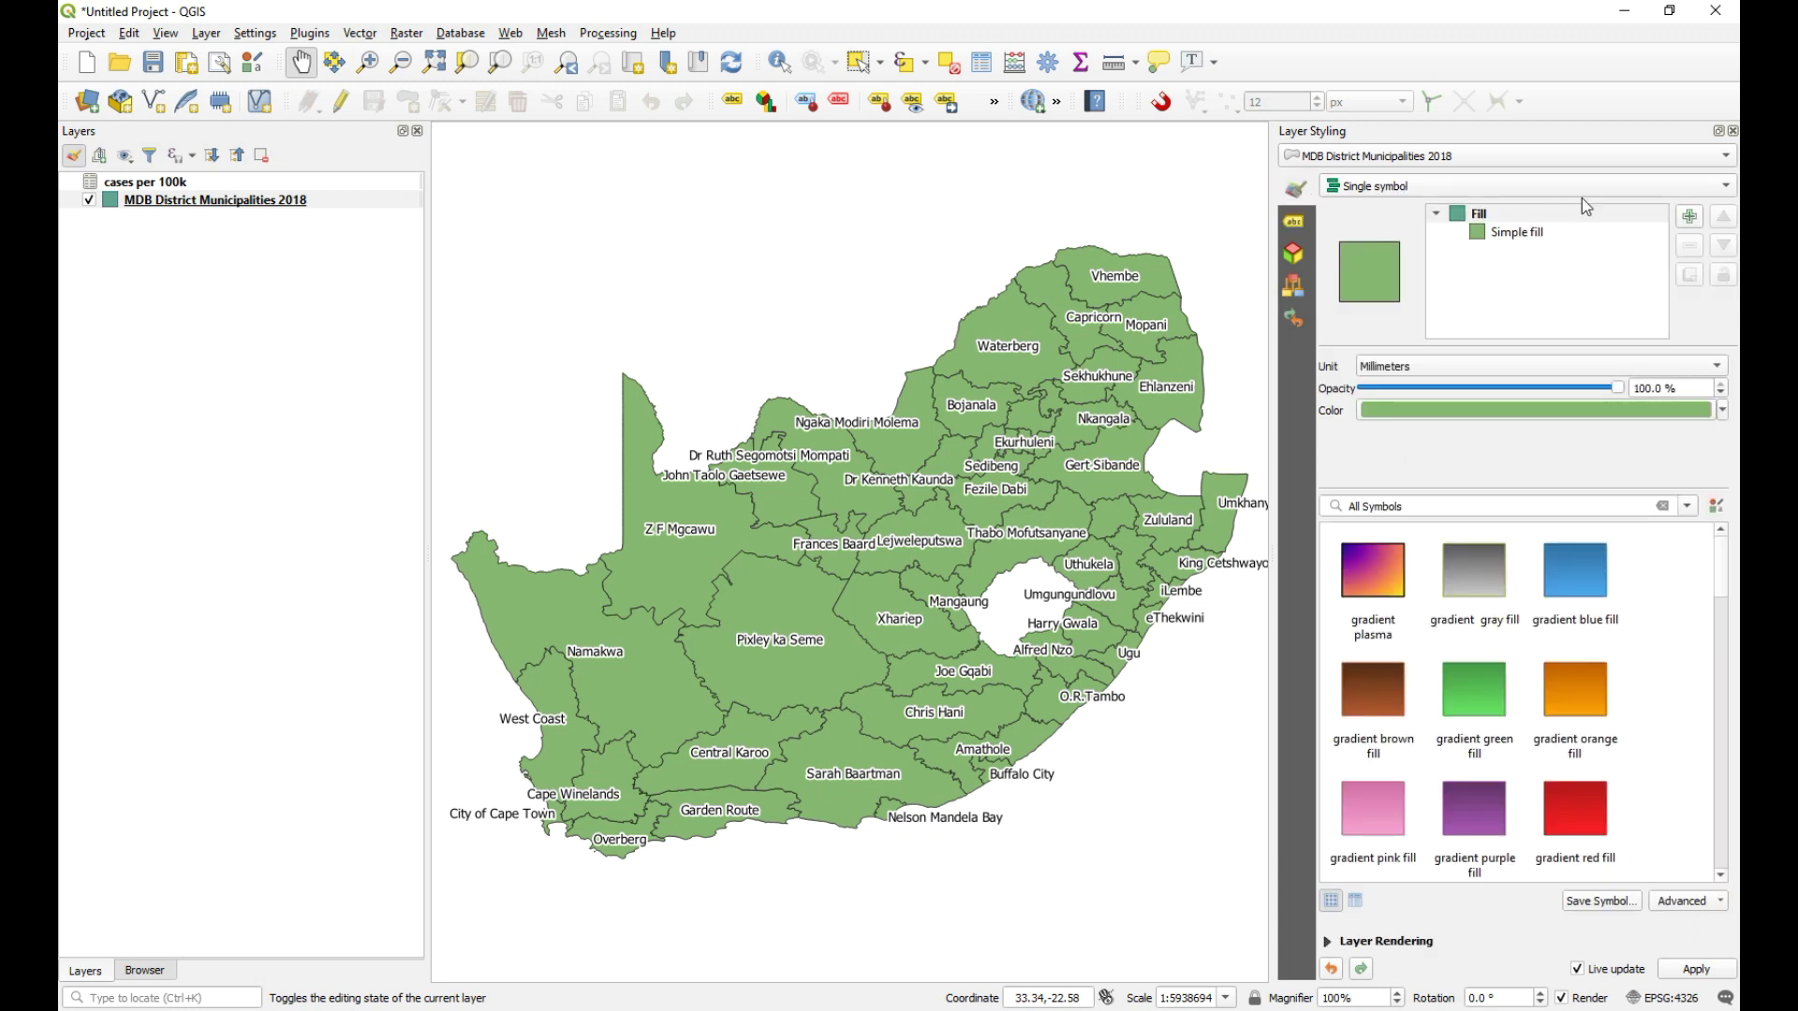
- Style MDB District Municipalities 2018 with graduated symbology on the CS_cases field using the Reds color ramp
{"action": "left_click", "coordinate": [1689, 189]}
{"action": "left_click", "coordinate": [1496, 227]}
{"action": "left_click", "coordinate": [1699, 217]}
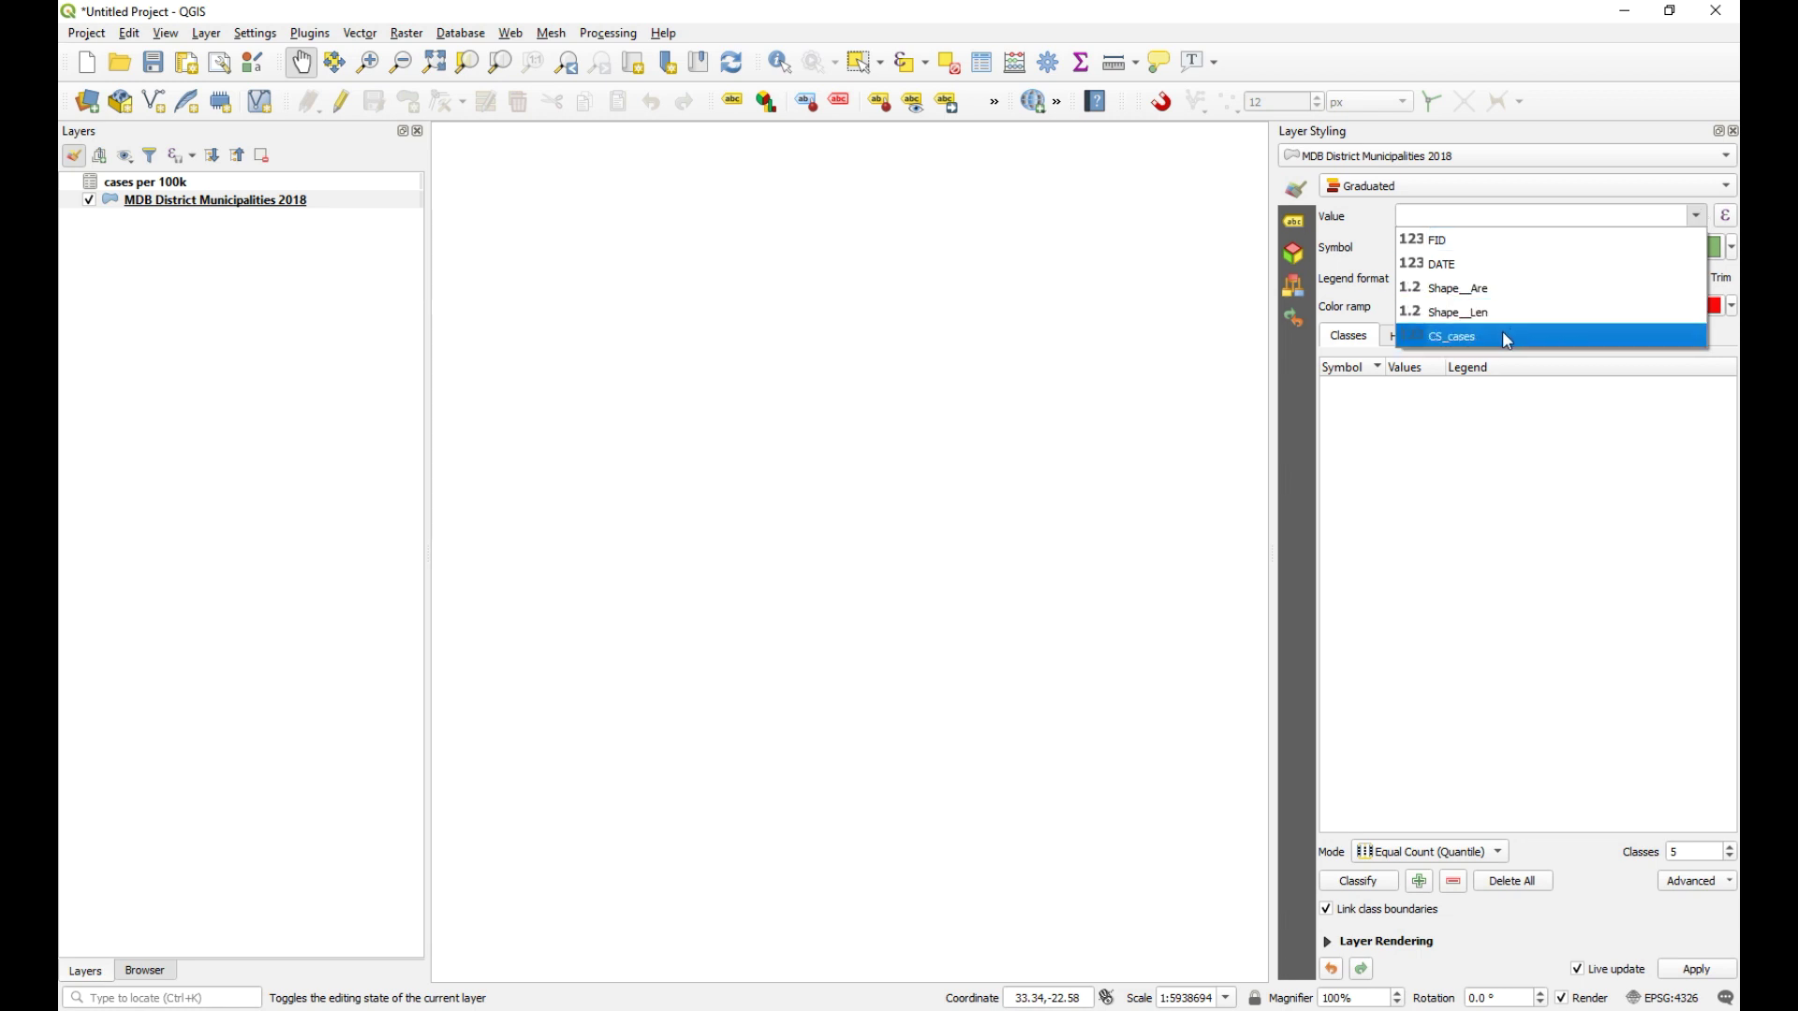
{"action": "left_click", "coordinate": [1484, 338]}
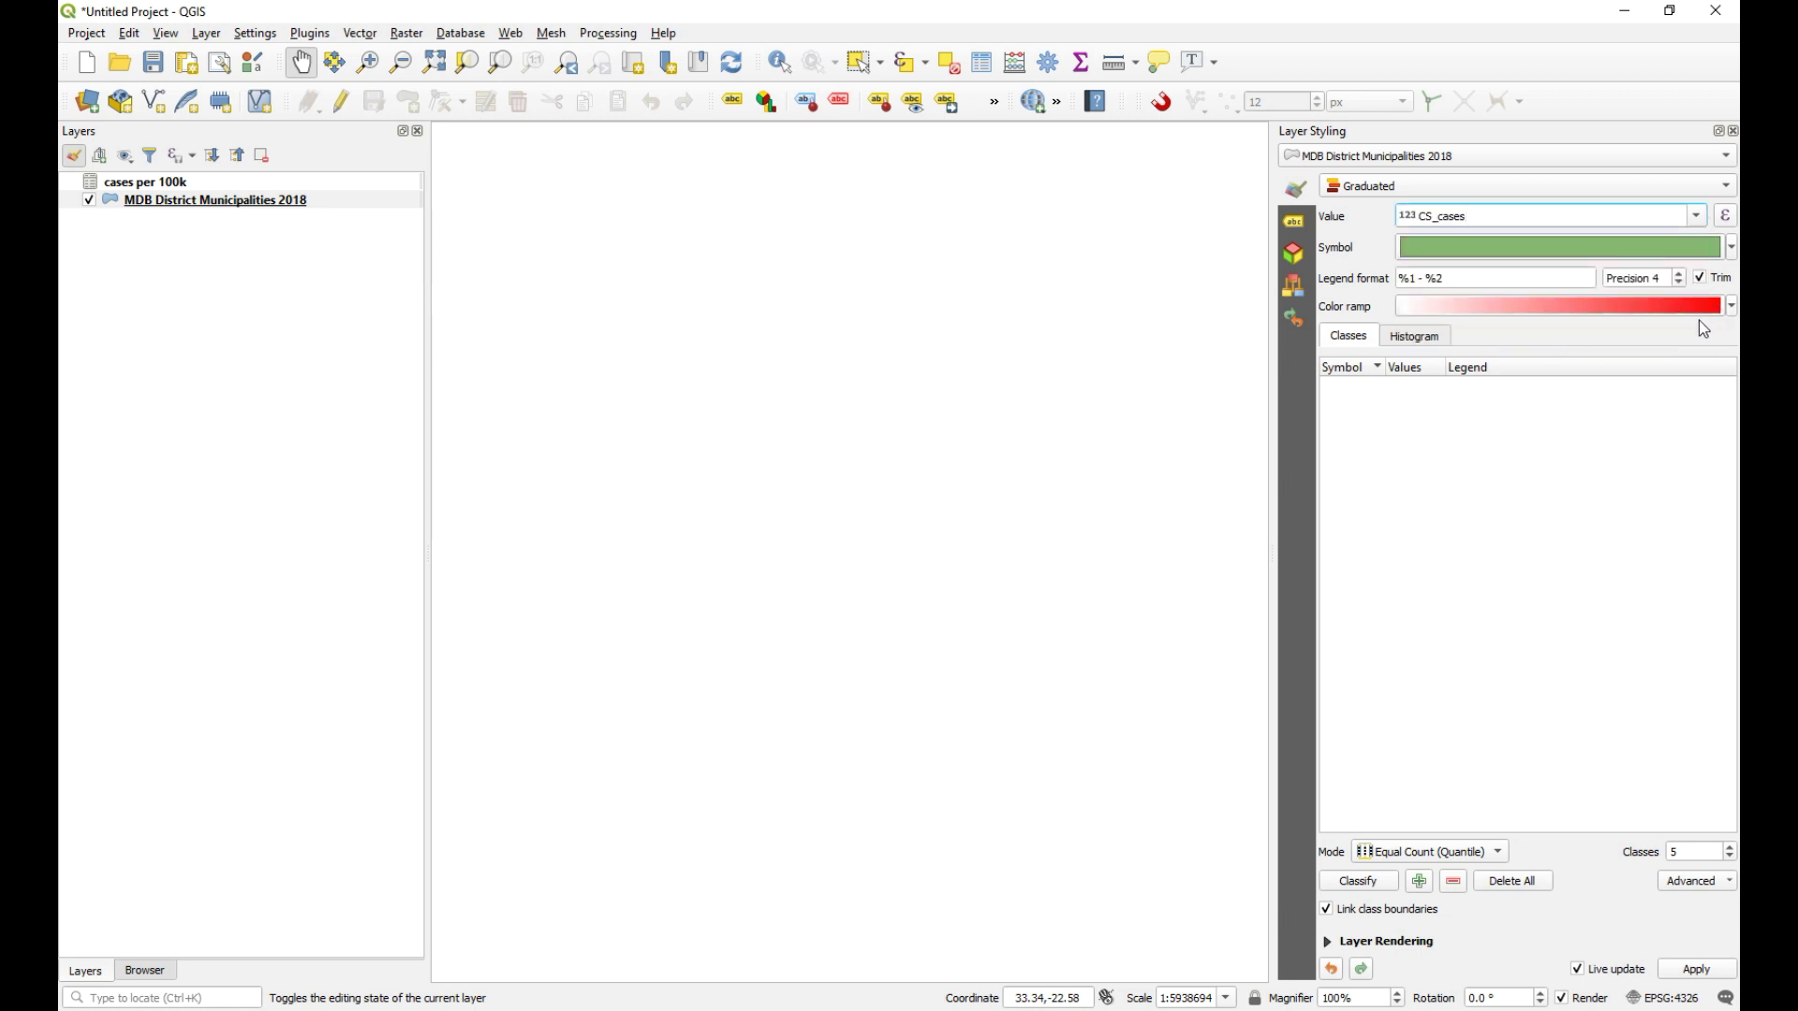
{"action": "left_click", "coordinate": [1731, 306]}
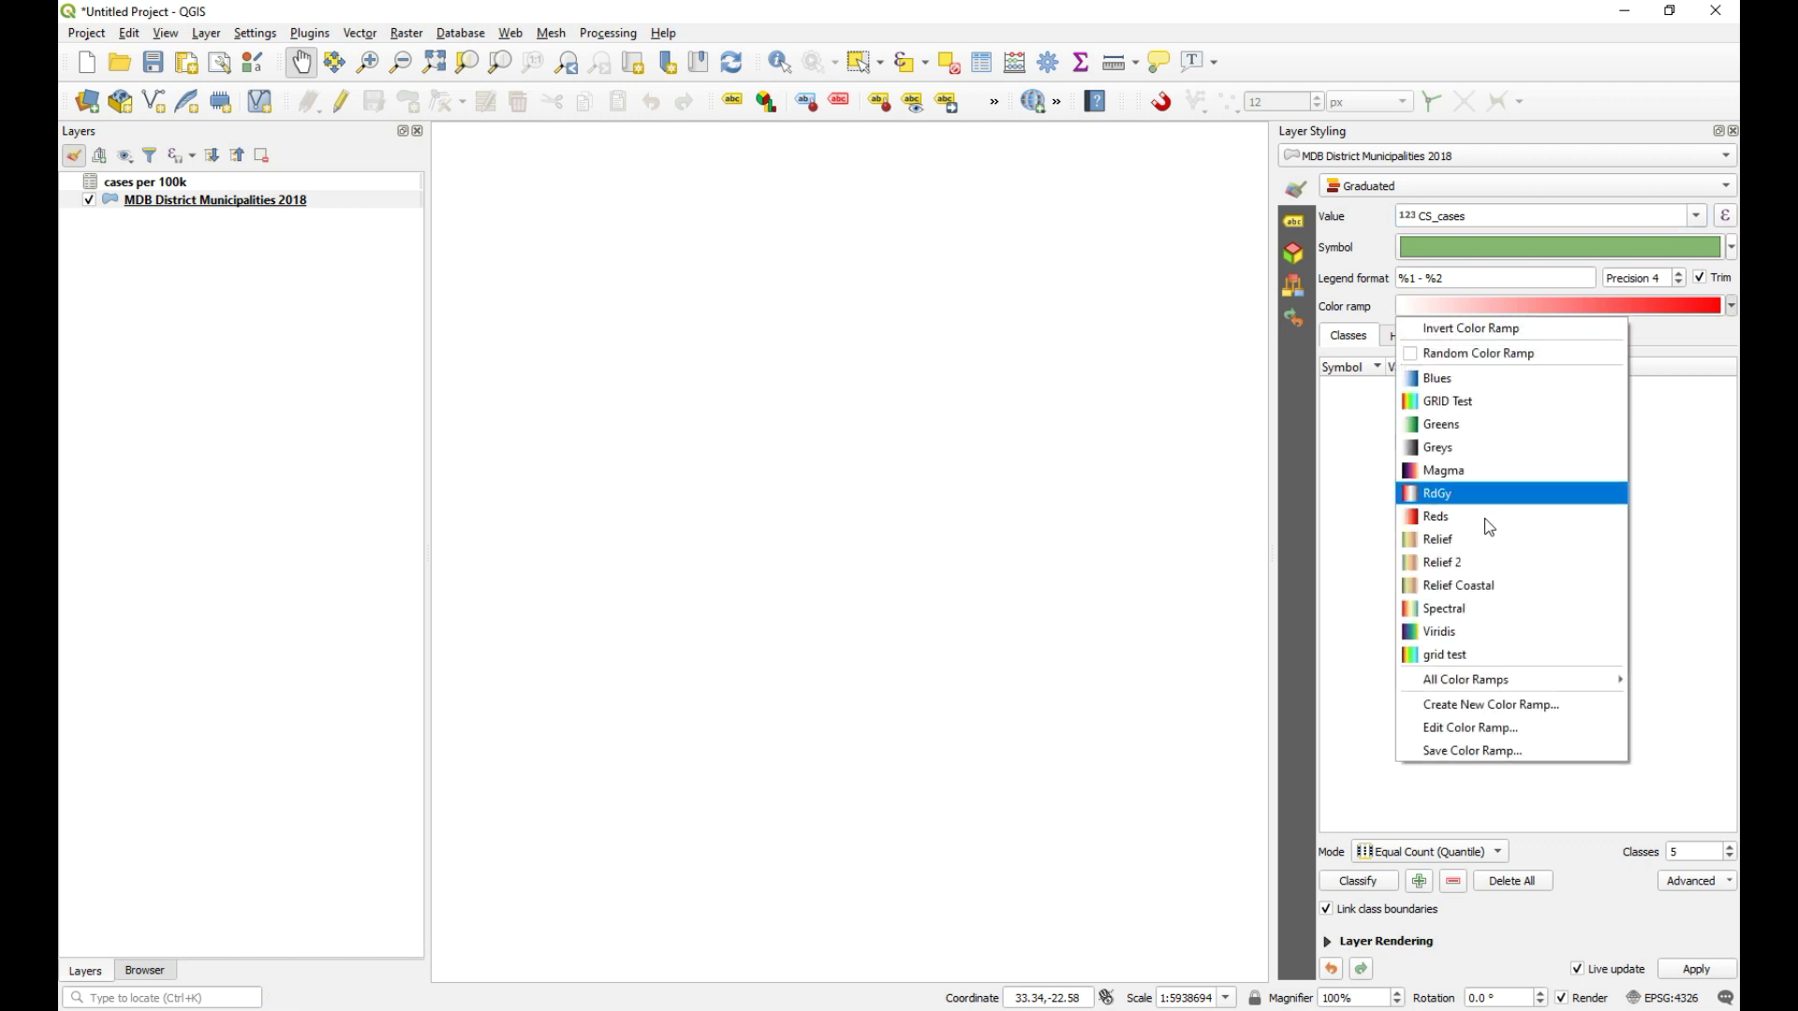
{"action": "left_click", "coordinate": [1458, 526]}
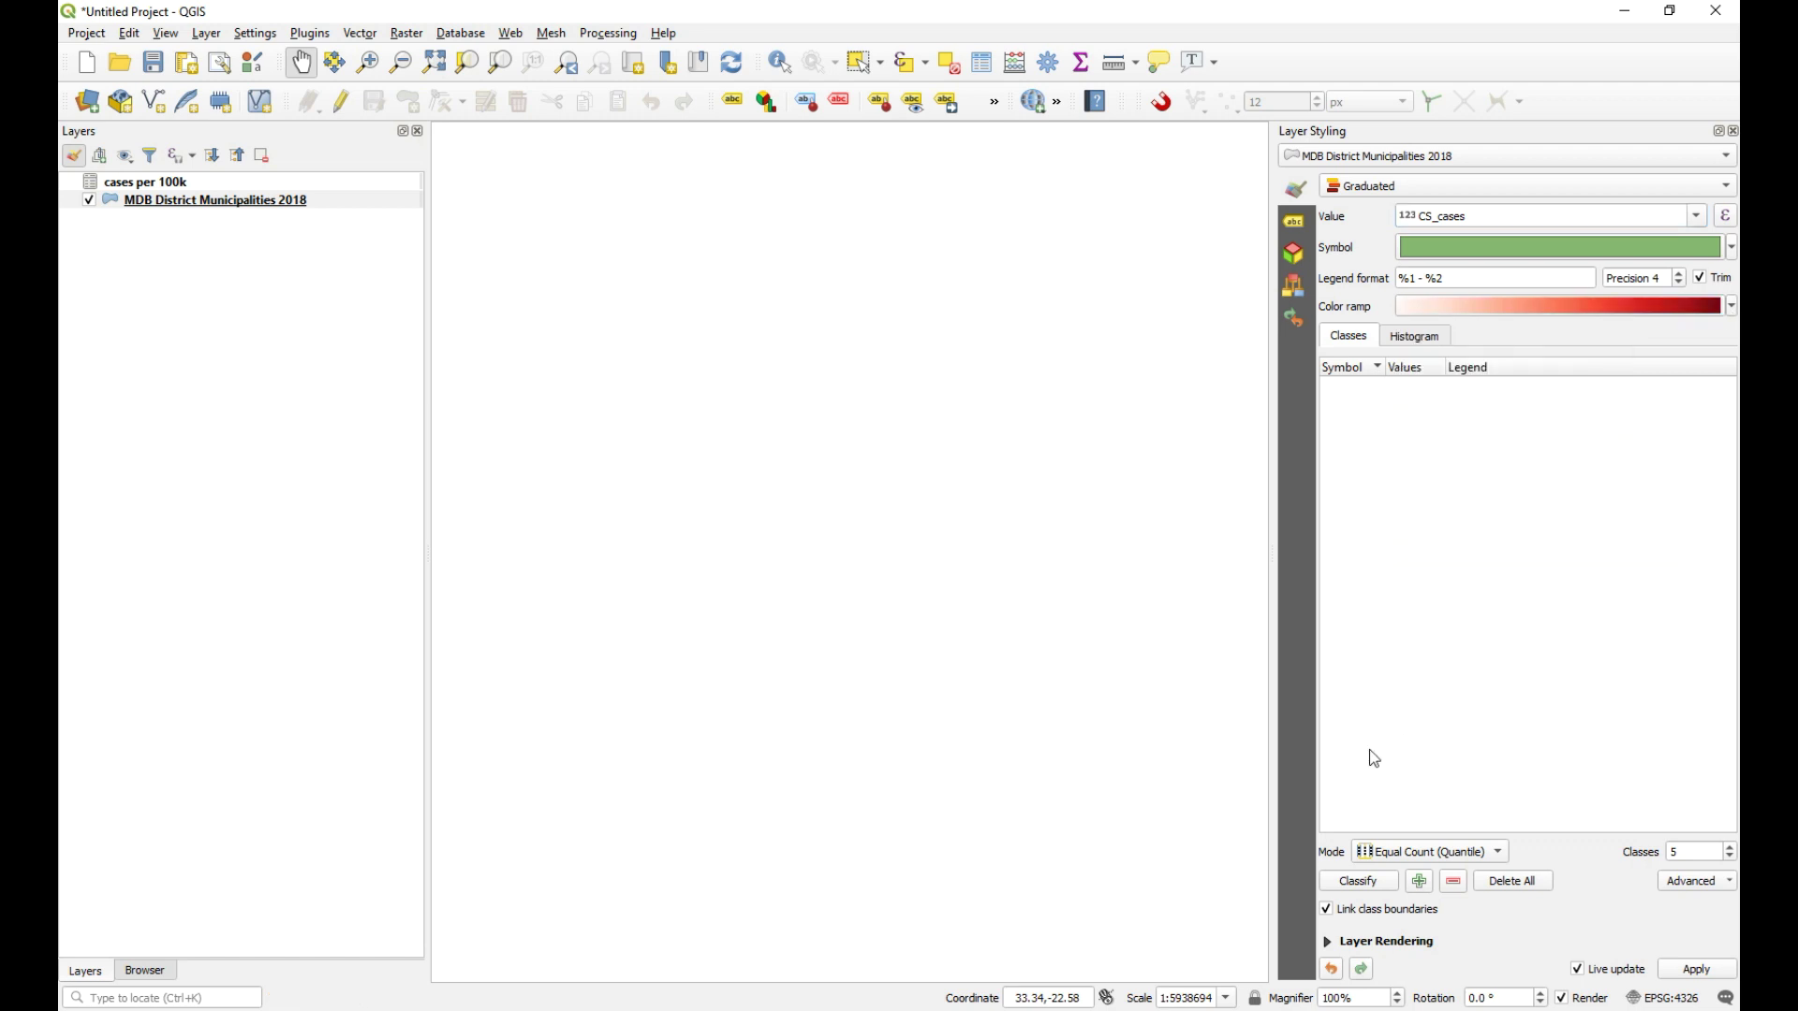
- Classify the case values by Pretty Breaks with 10 classes
{"action": "left_click", "coordinate": [1468, 861]}
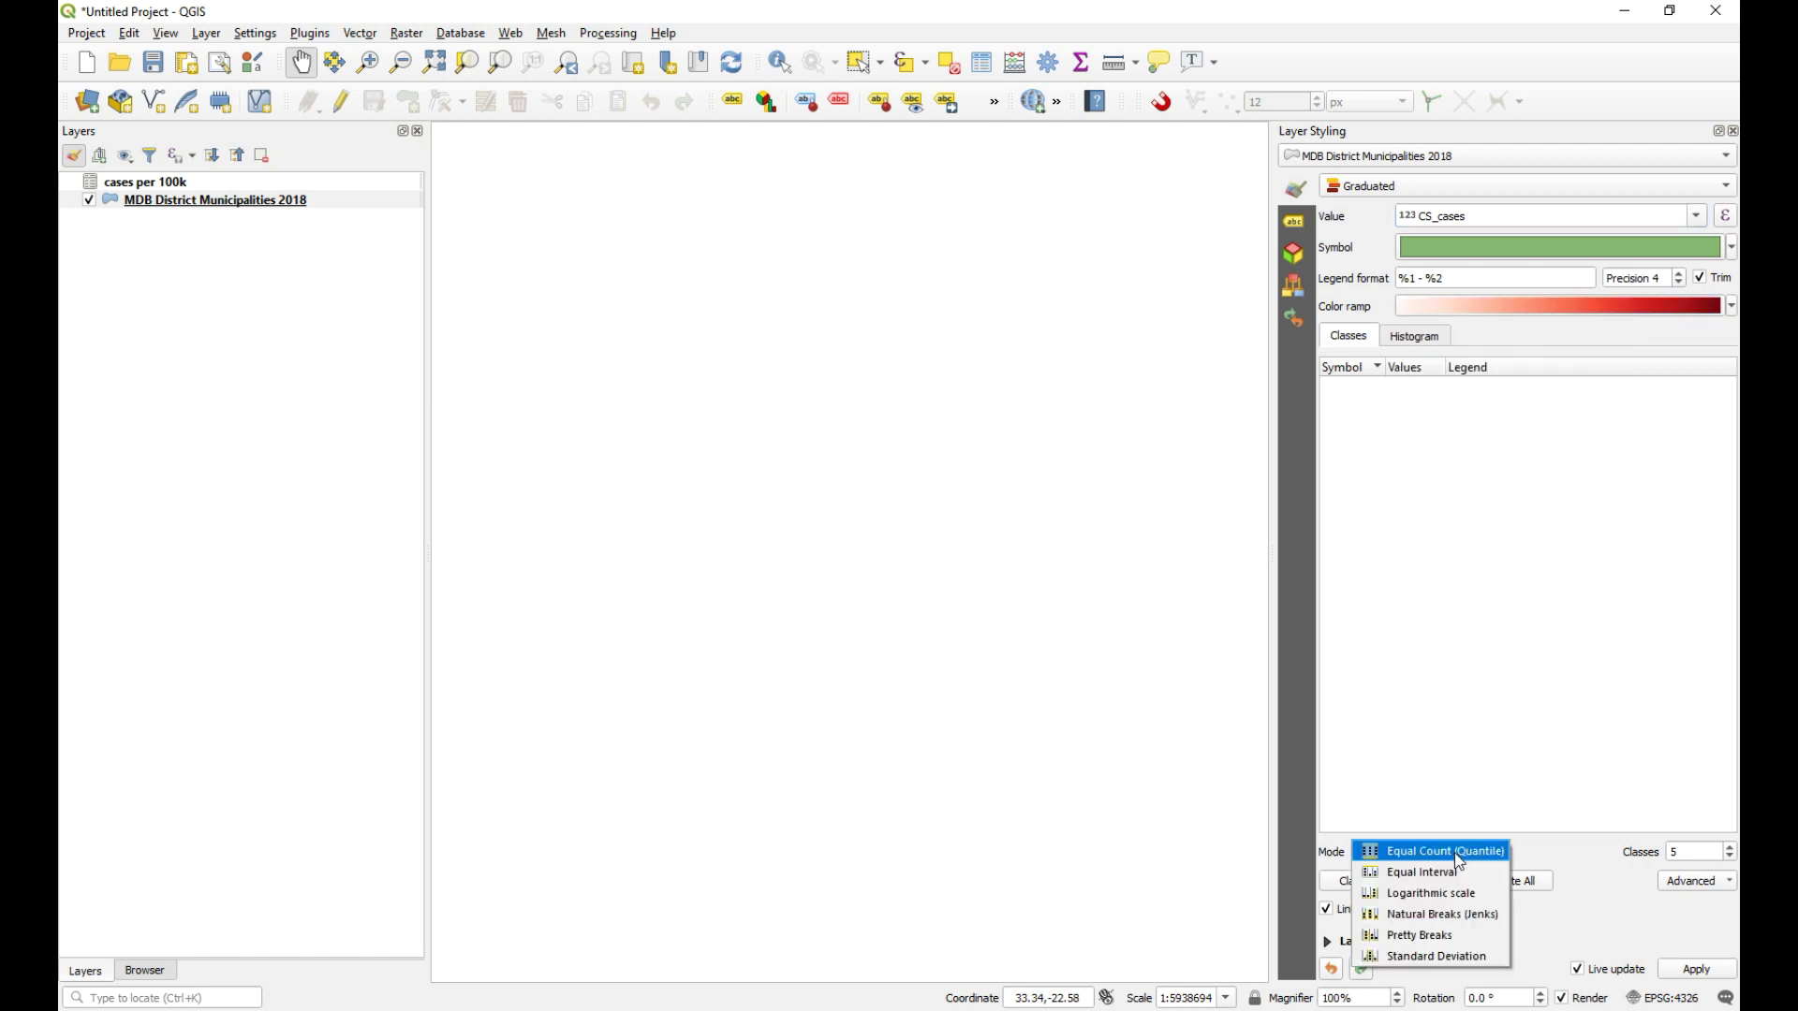
{"action": "left_click", "coordinate": [1436, 938]}
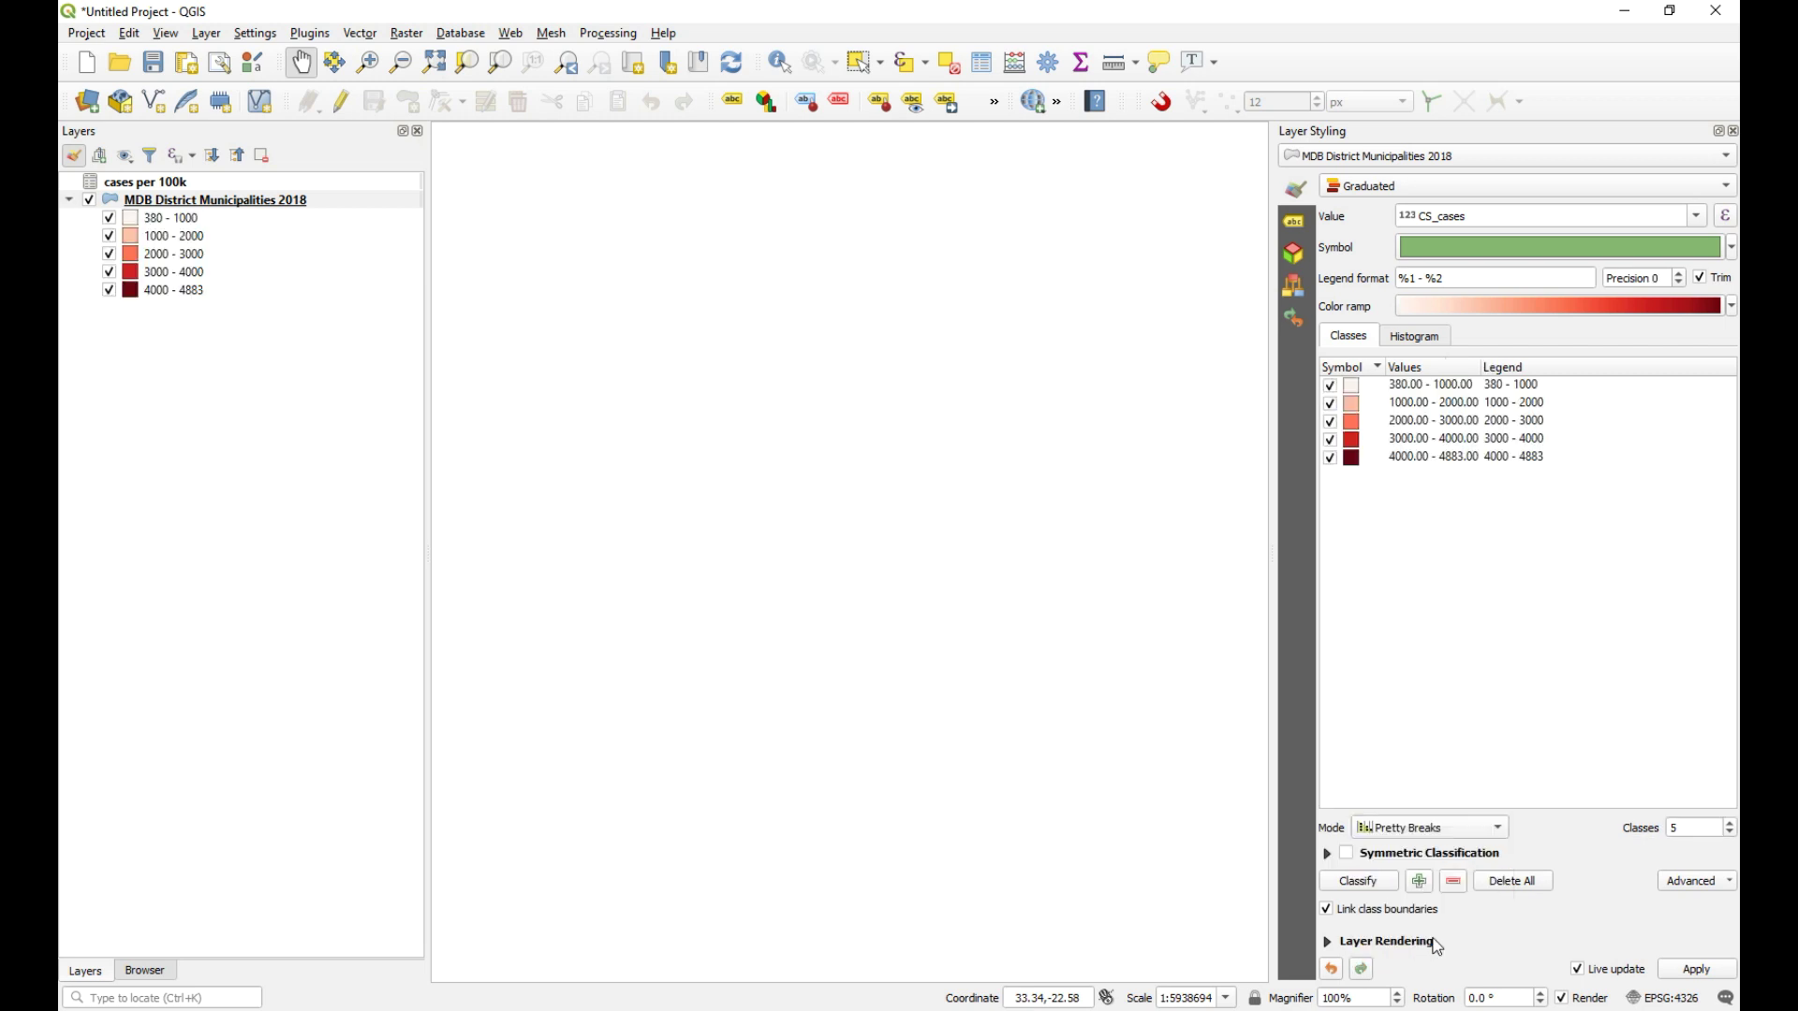
{"action": "double_click", "coordinate": [1686, 828]}
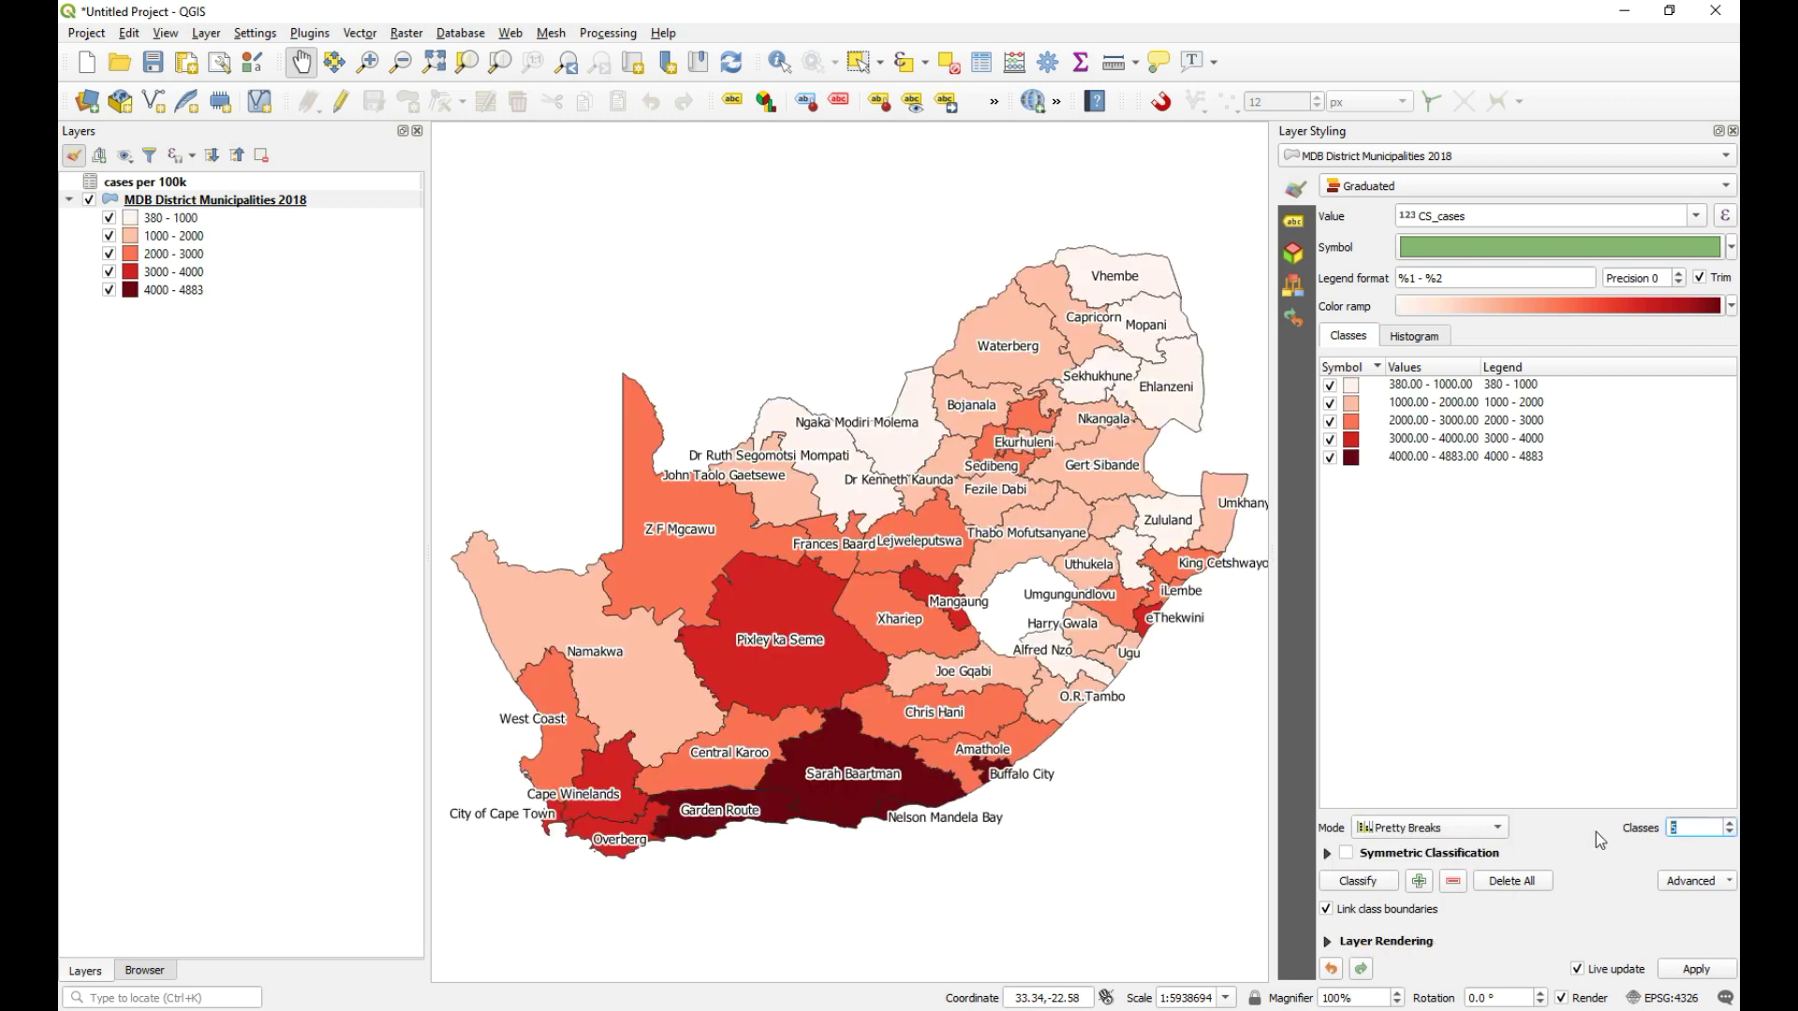
{"action": "type", "text": "10"}
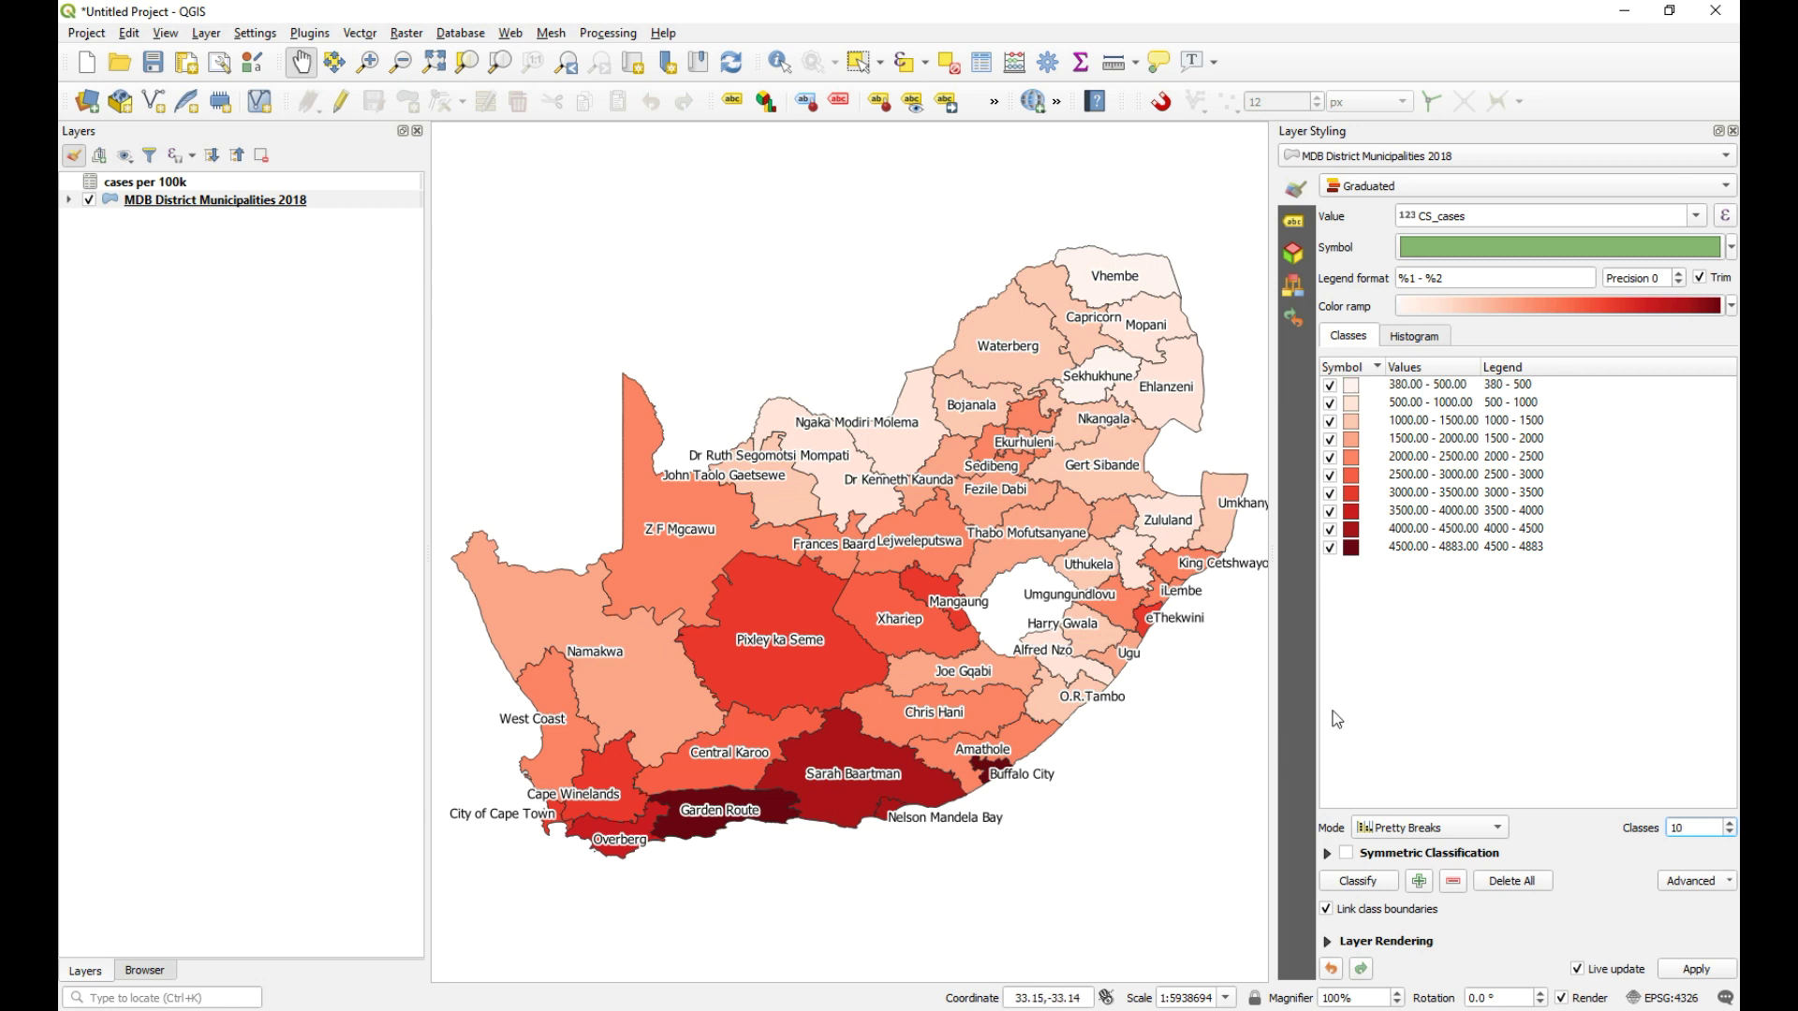
- Set the rendering opacity of MDB District Municipalities 2018 to 75% and close the layer styling
{"action": "left_click", "coordinate": [1329, 942]}
{"action": "left_click_drag", "start_coordinate": [1695, 830], "coordinate": [1537, 841]}
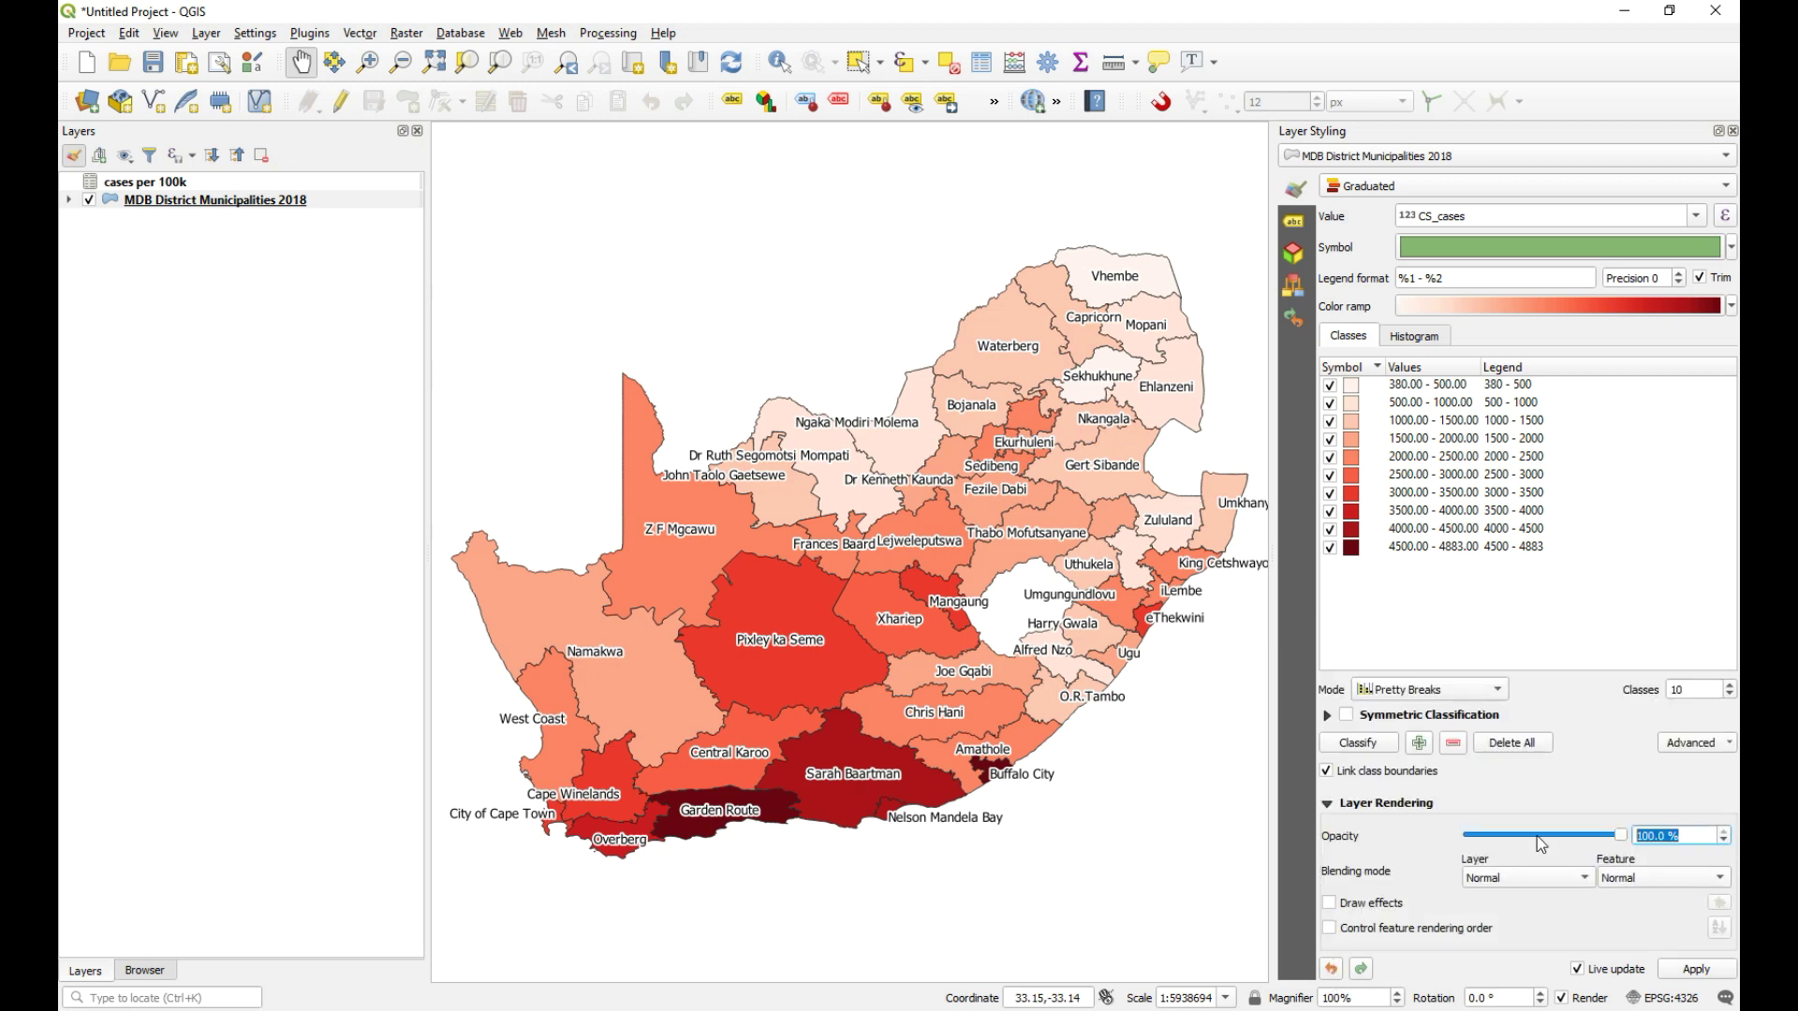
{"action": "type", "text": "75"}
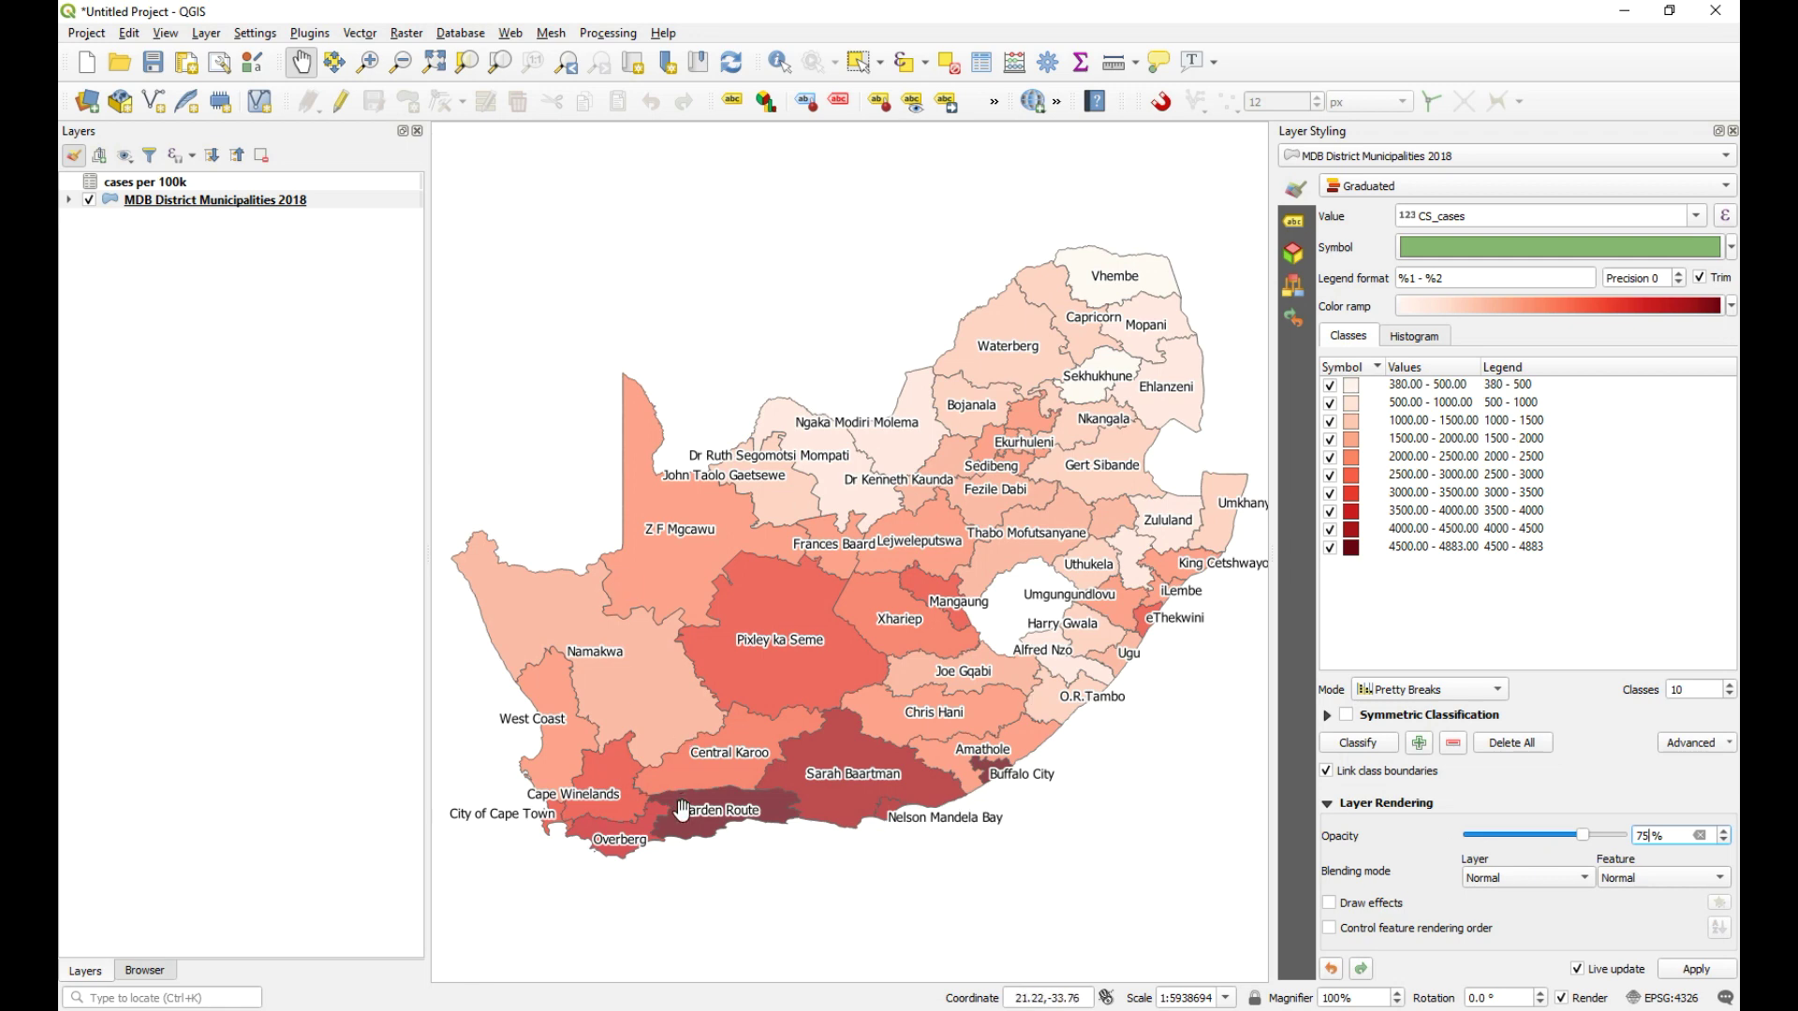
{"action": "left_click", "coordinate": [1732, 131]}
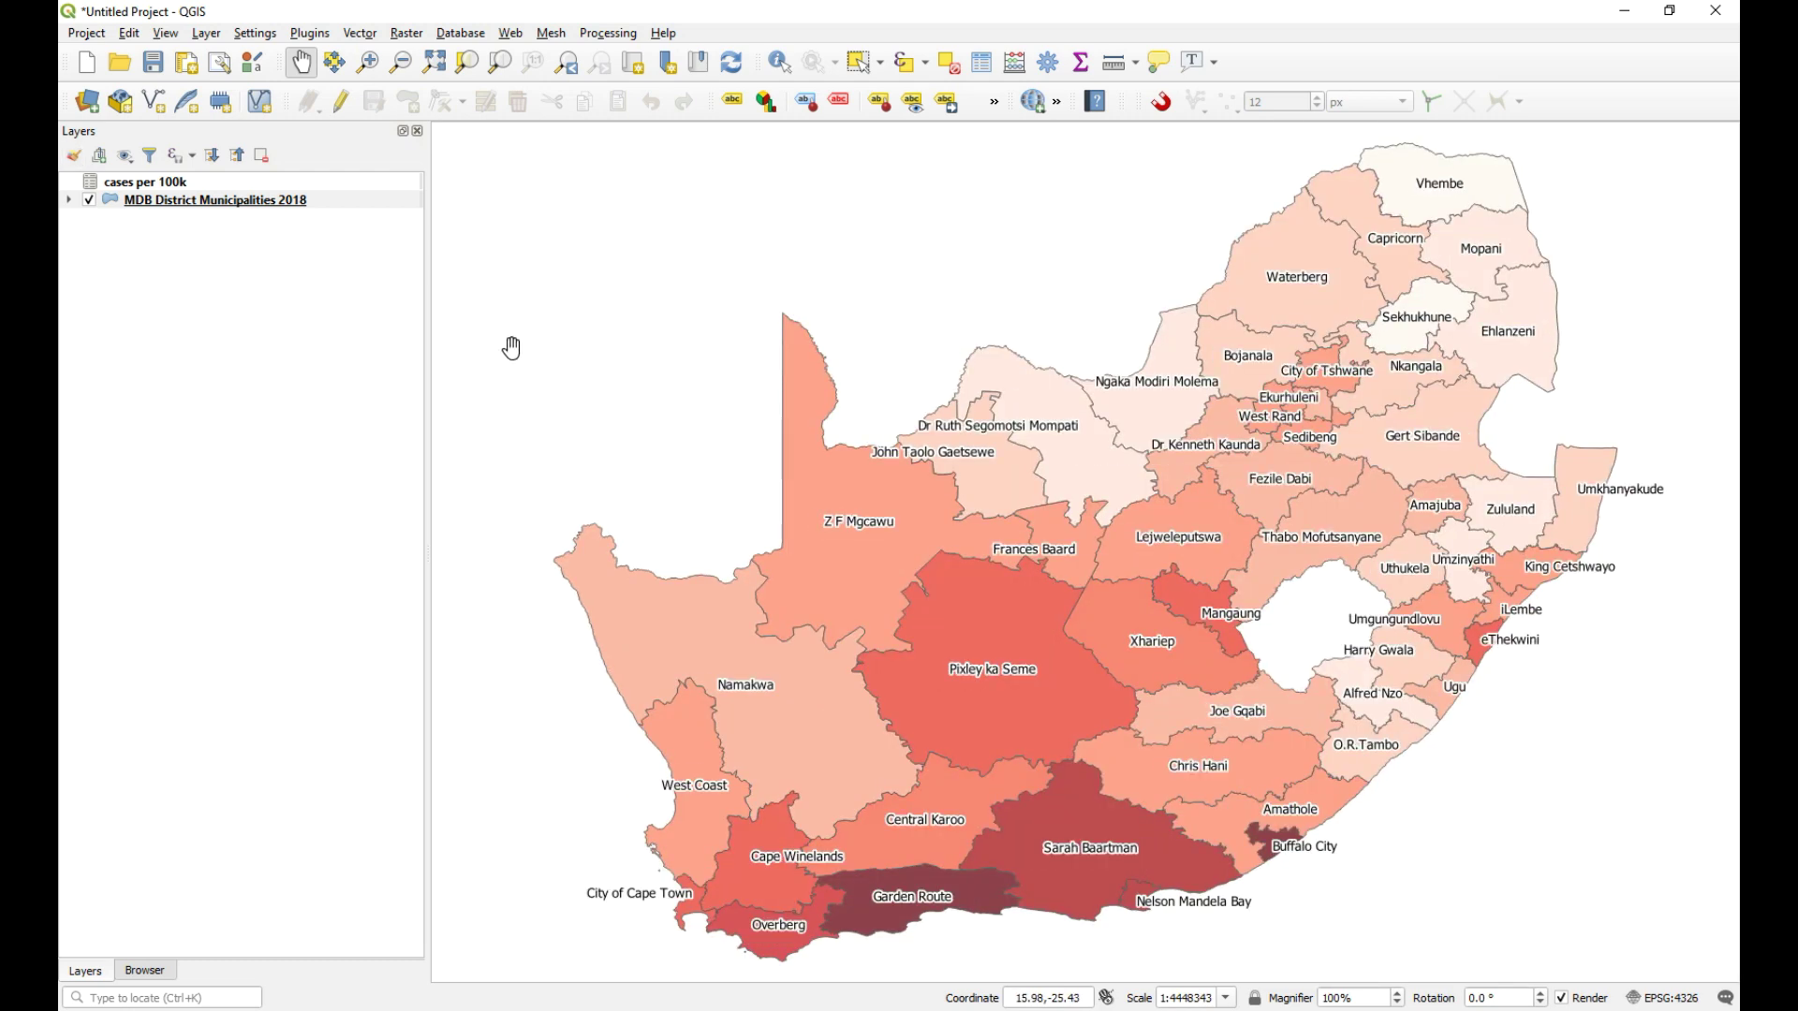
- Duplicate the MDB District Municipalities 2018 layer
{"action": "right_click", "coordinate": [188, 201]}
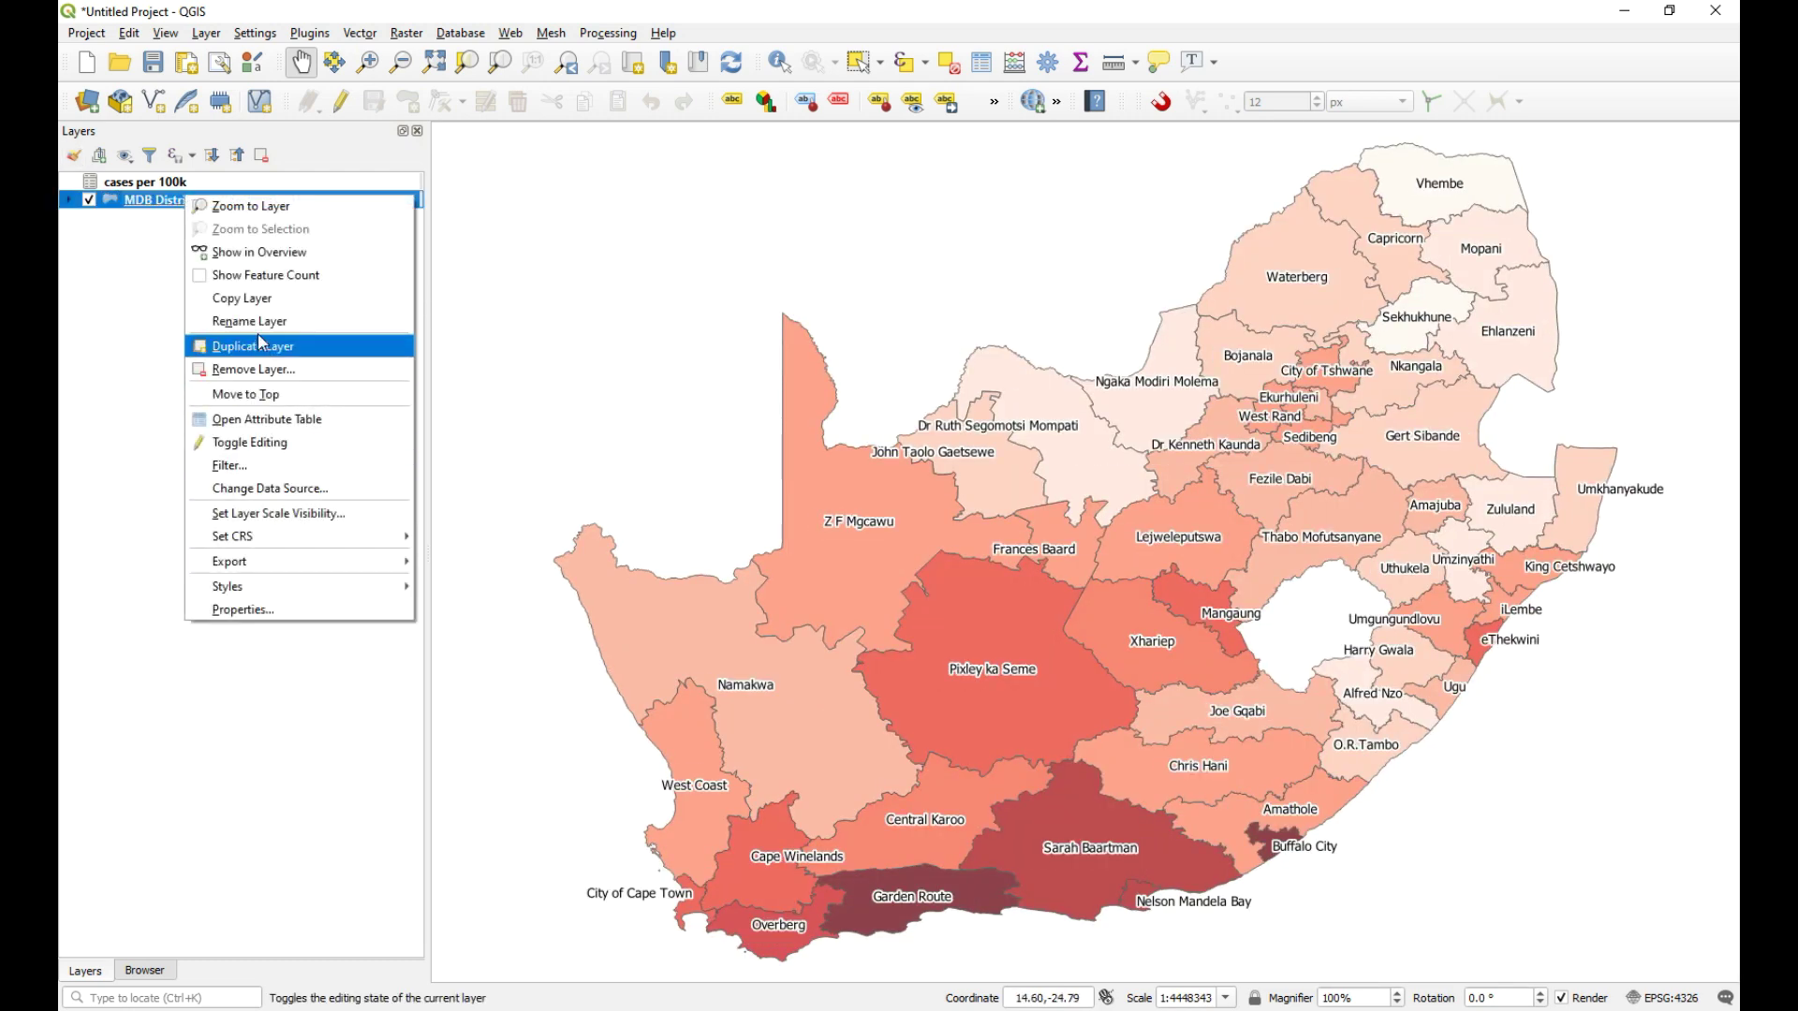
{"action": "left_click", "coordinate": [297, 330]}
{"action": "left_click", "coordinate": [313, 349]}
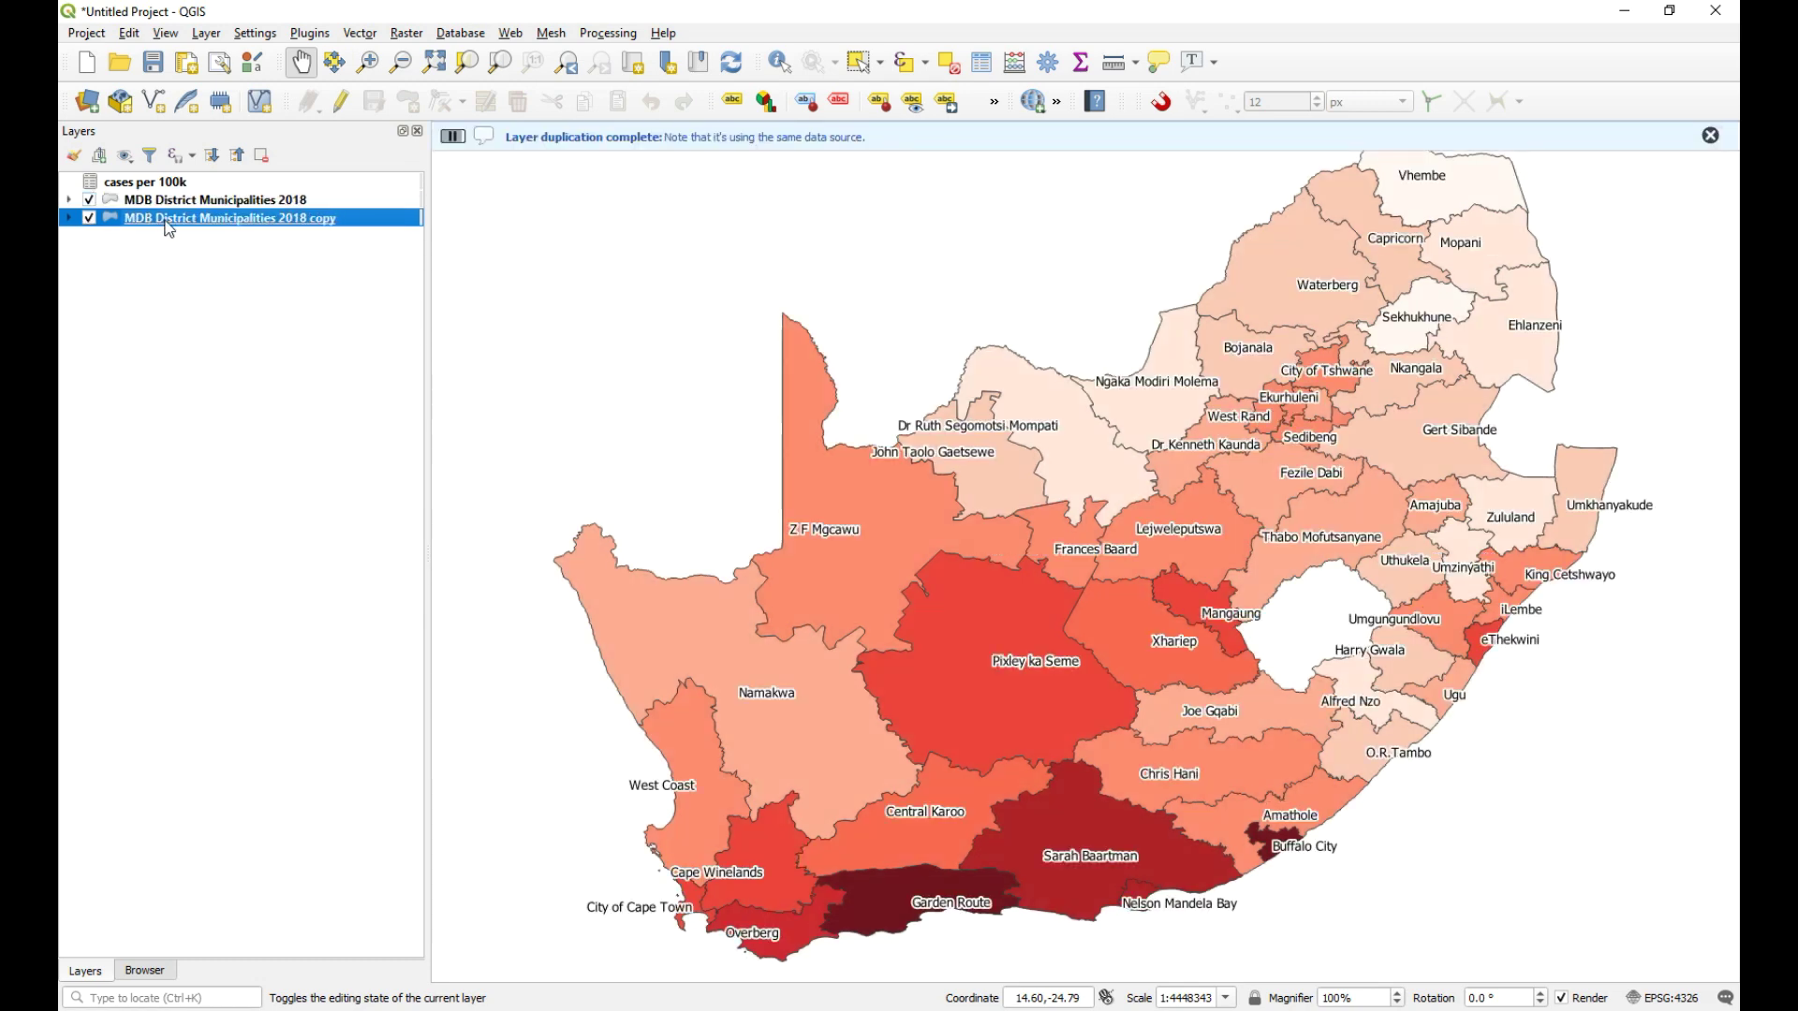
- Restyle MDB District Municipalities 2018 copy as a single symbol with a No Brush fill and 100% layer opacity
{"action": "left_click", "coordinate": [732, 105]}
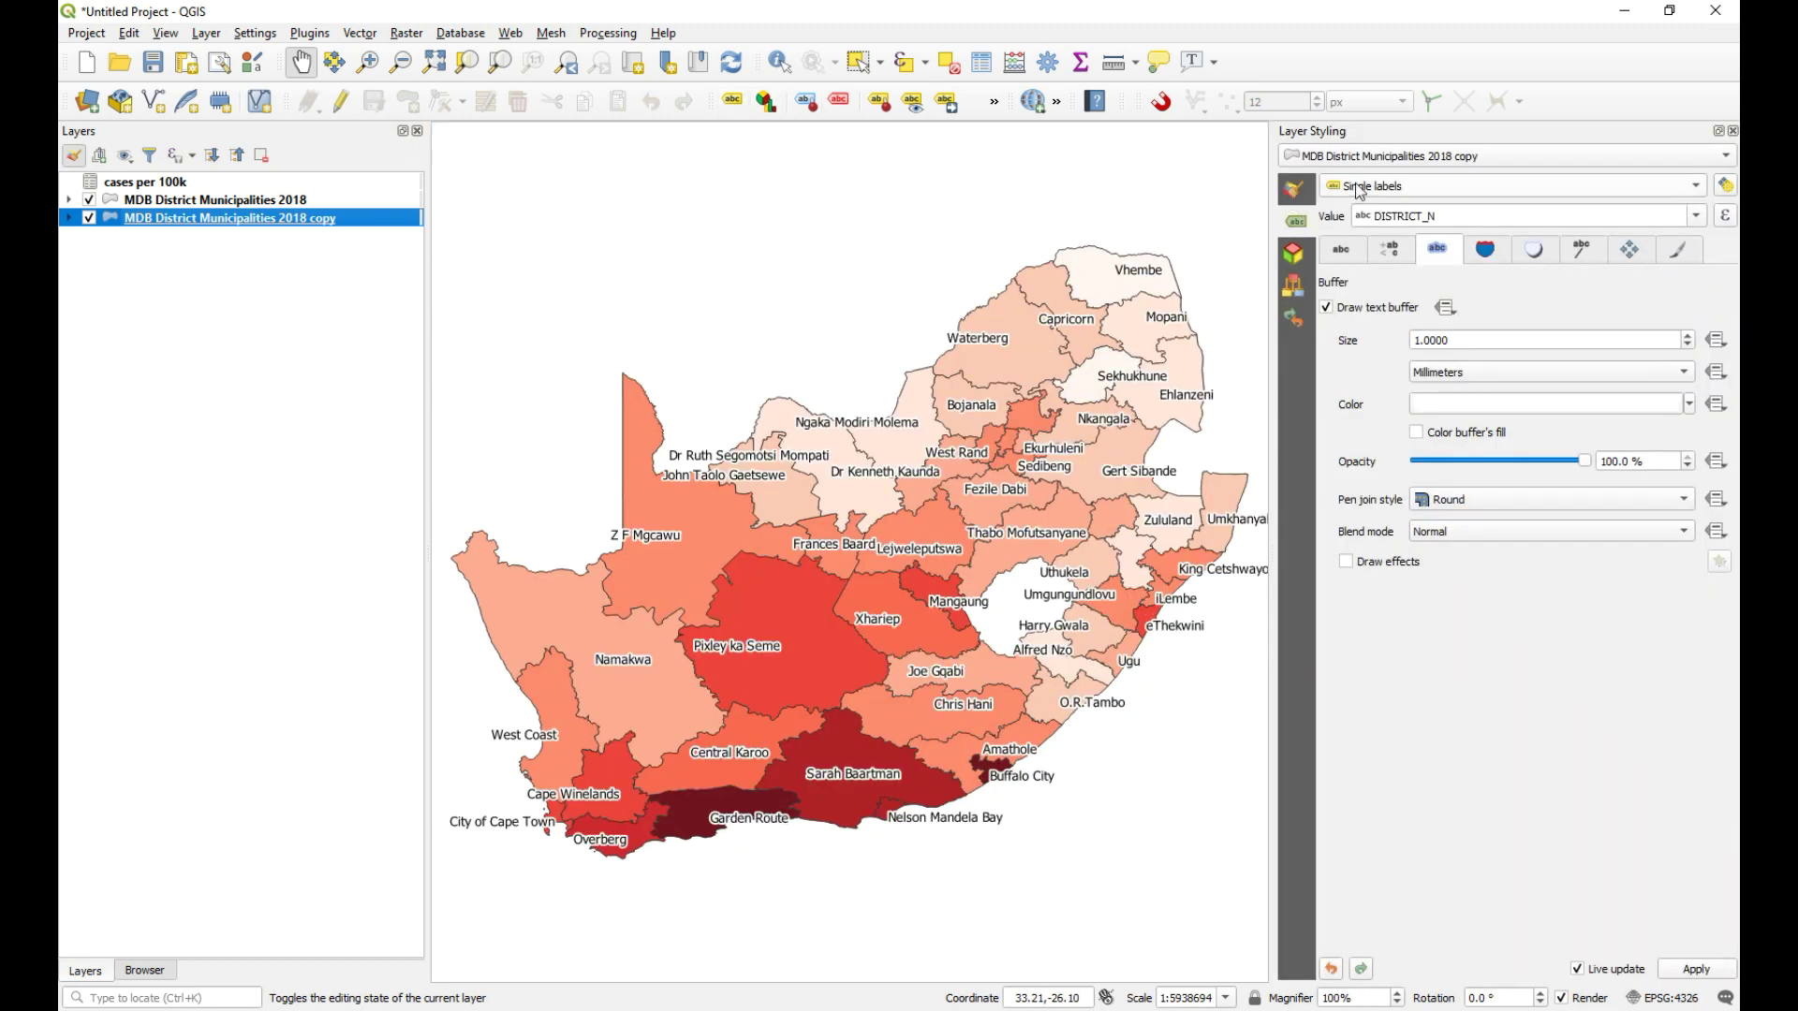
{"action": "left_click", "coordinate": [1296, 189]}
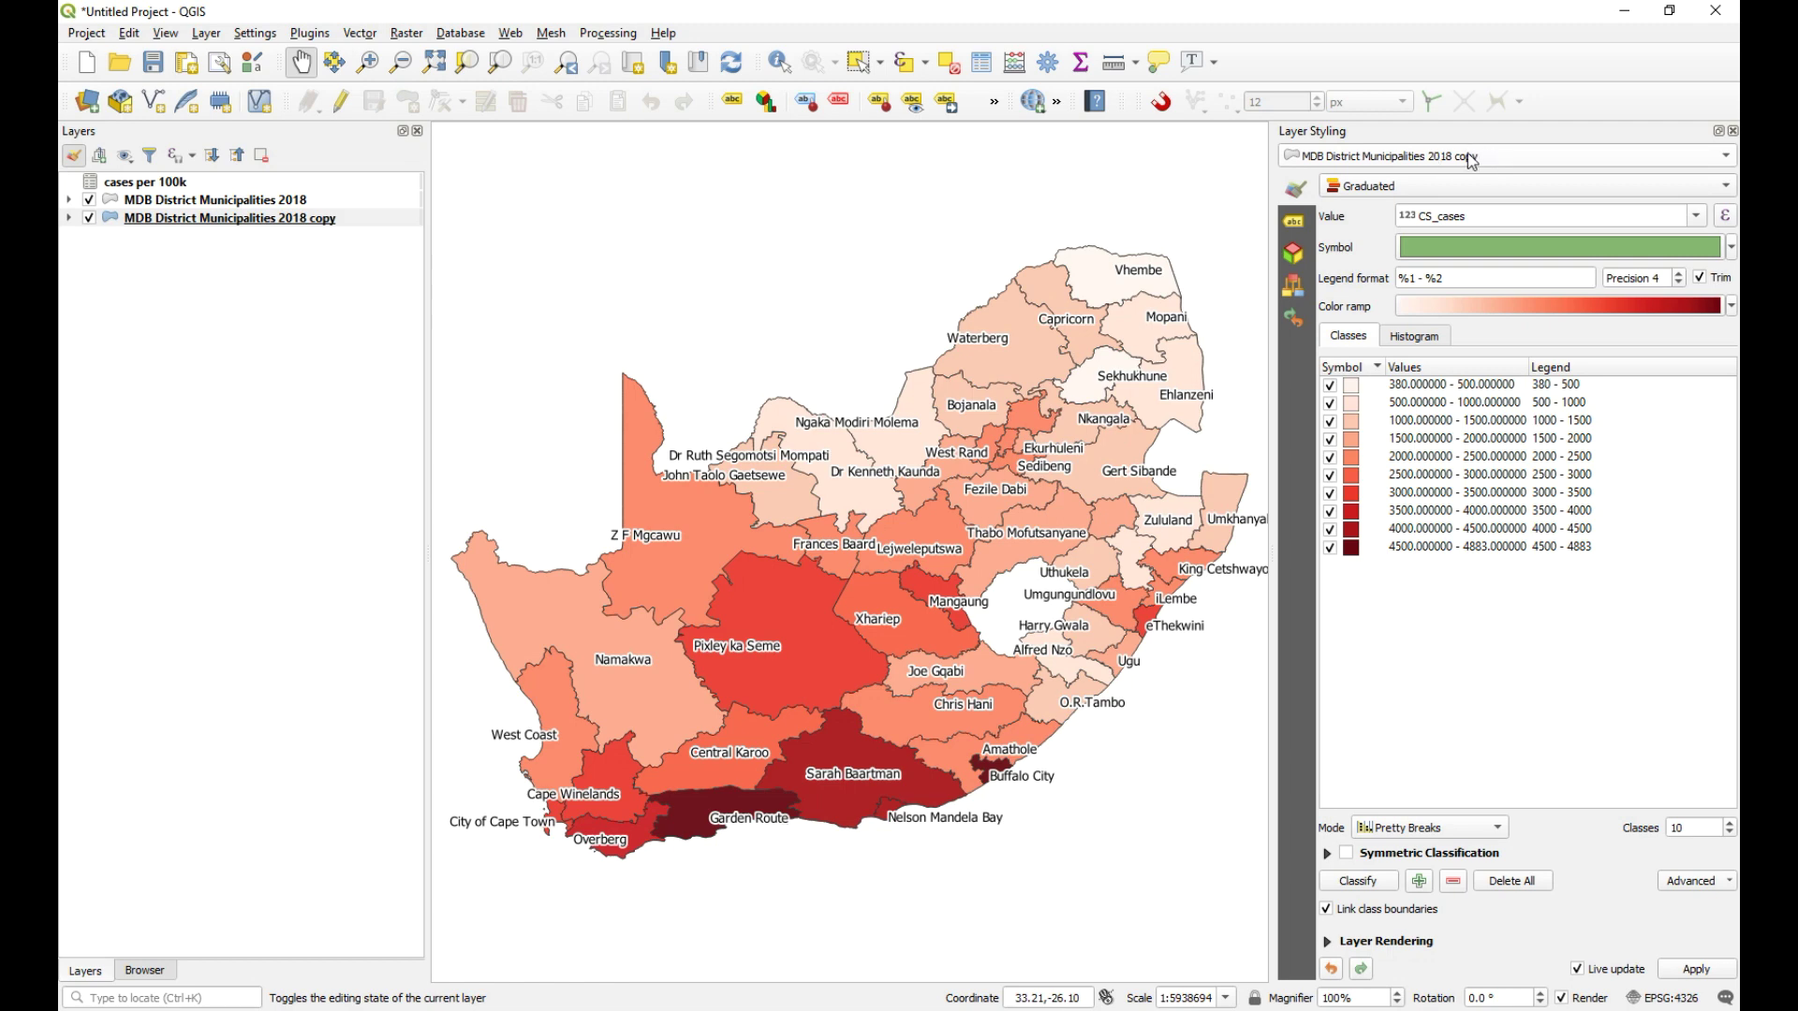
{"action": "left_click", "coordinate": [1478, 186]}
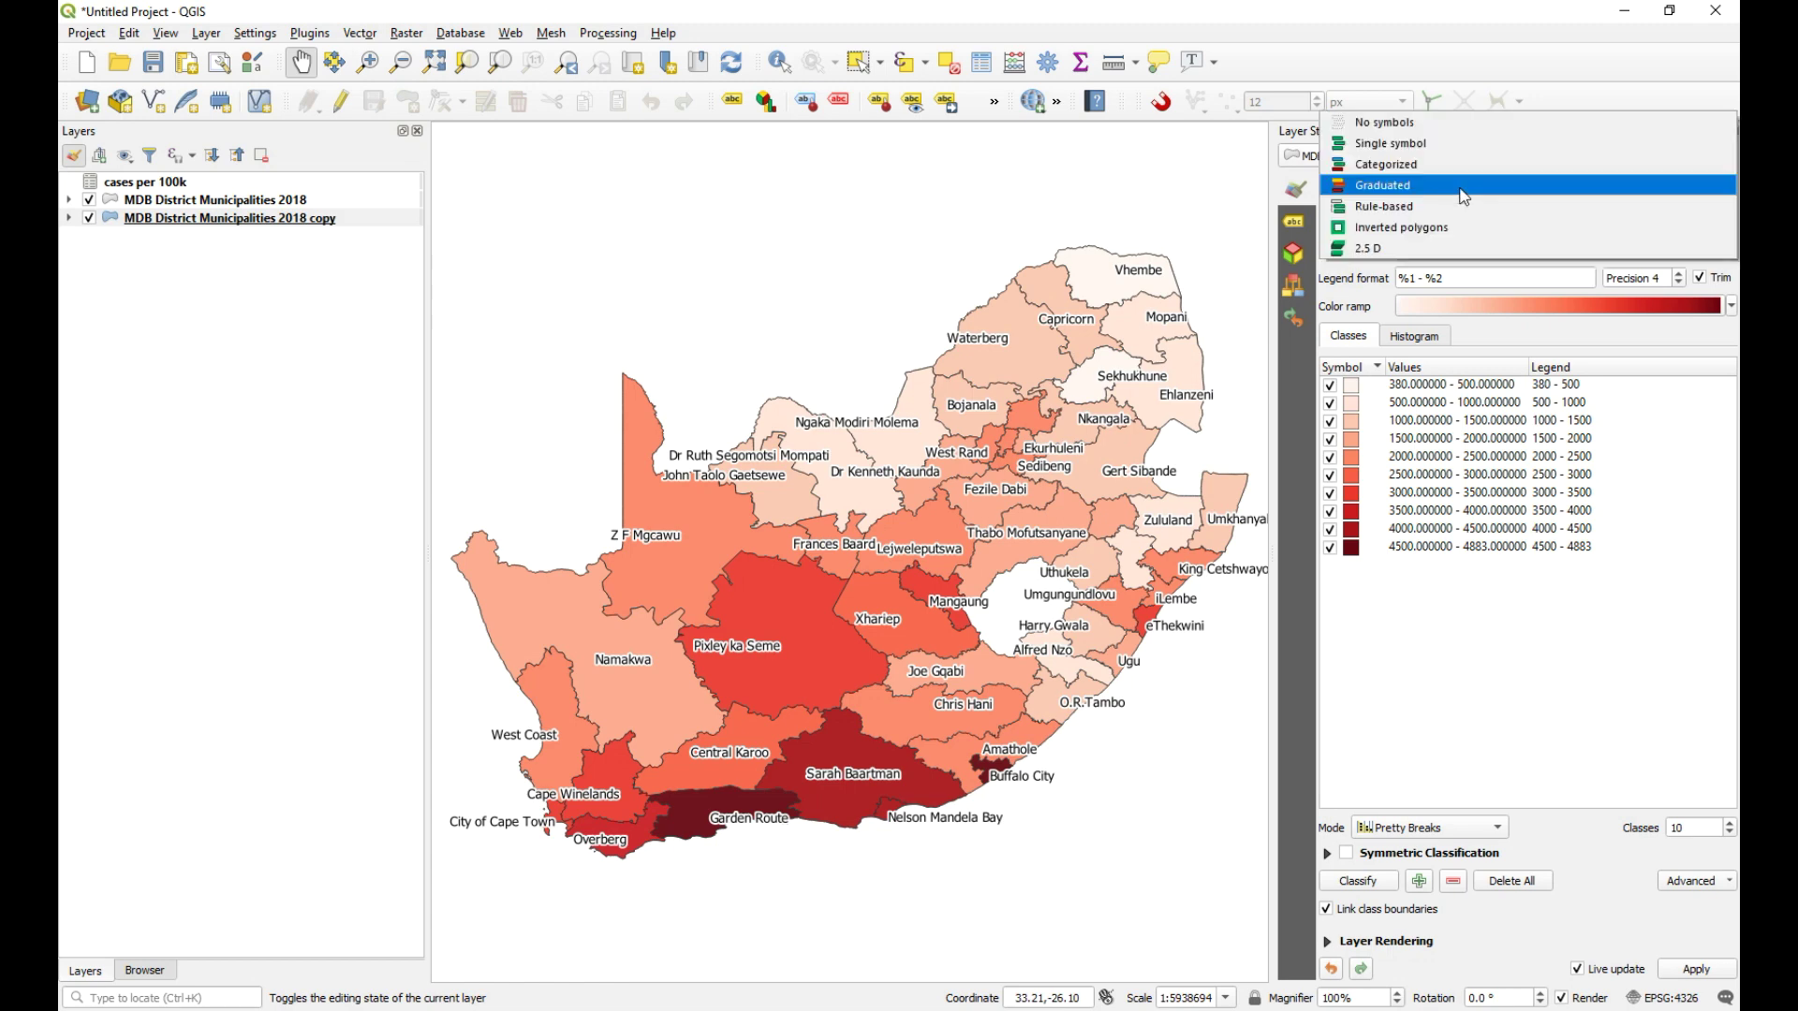
{"action": "left_click", "coordinate": [1433, 152]}
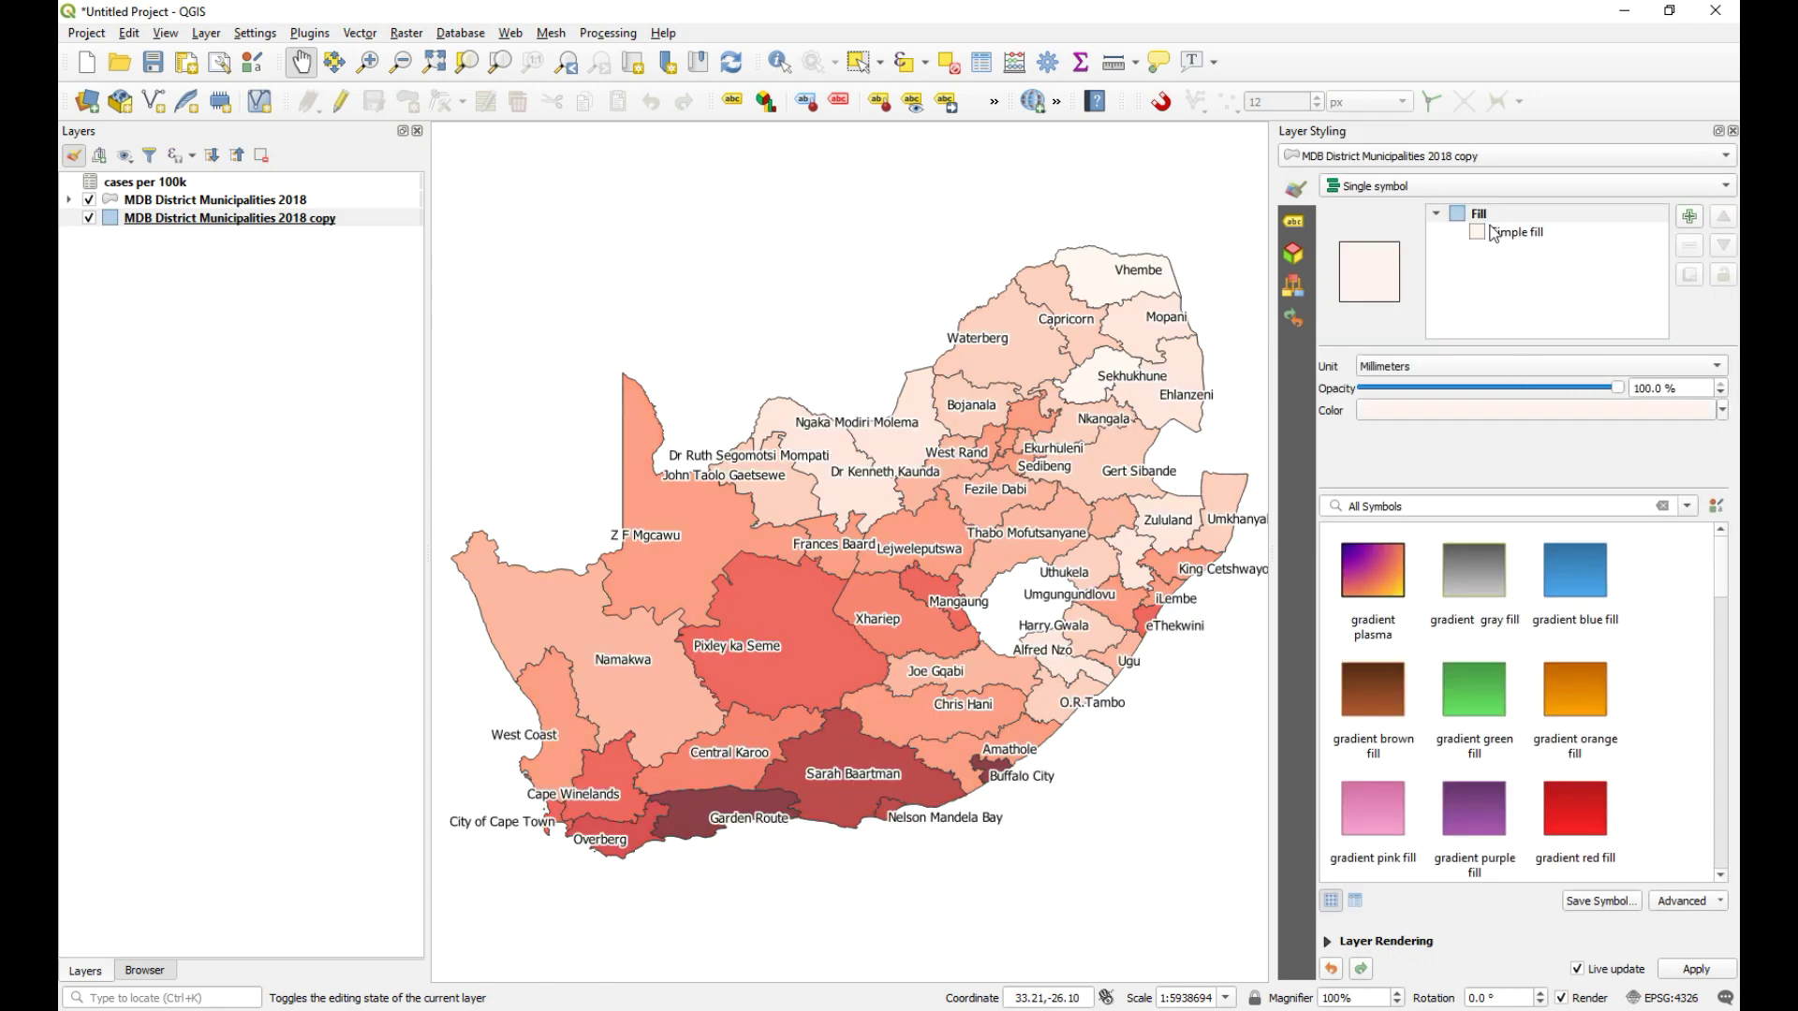
{"action": "left_click", "coordinate": [1519, 234]}
{"action": "left_click", "coordinate": [1484, 440]}
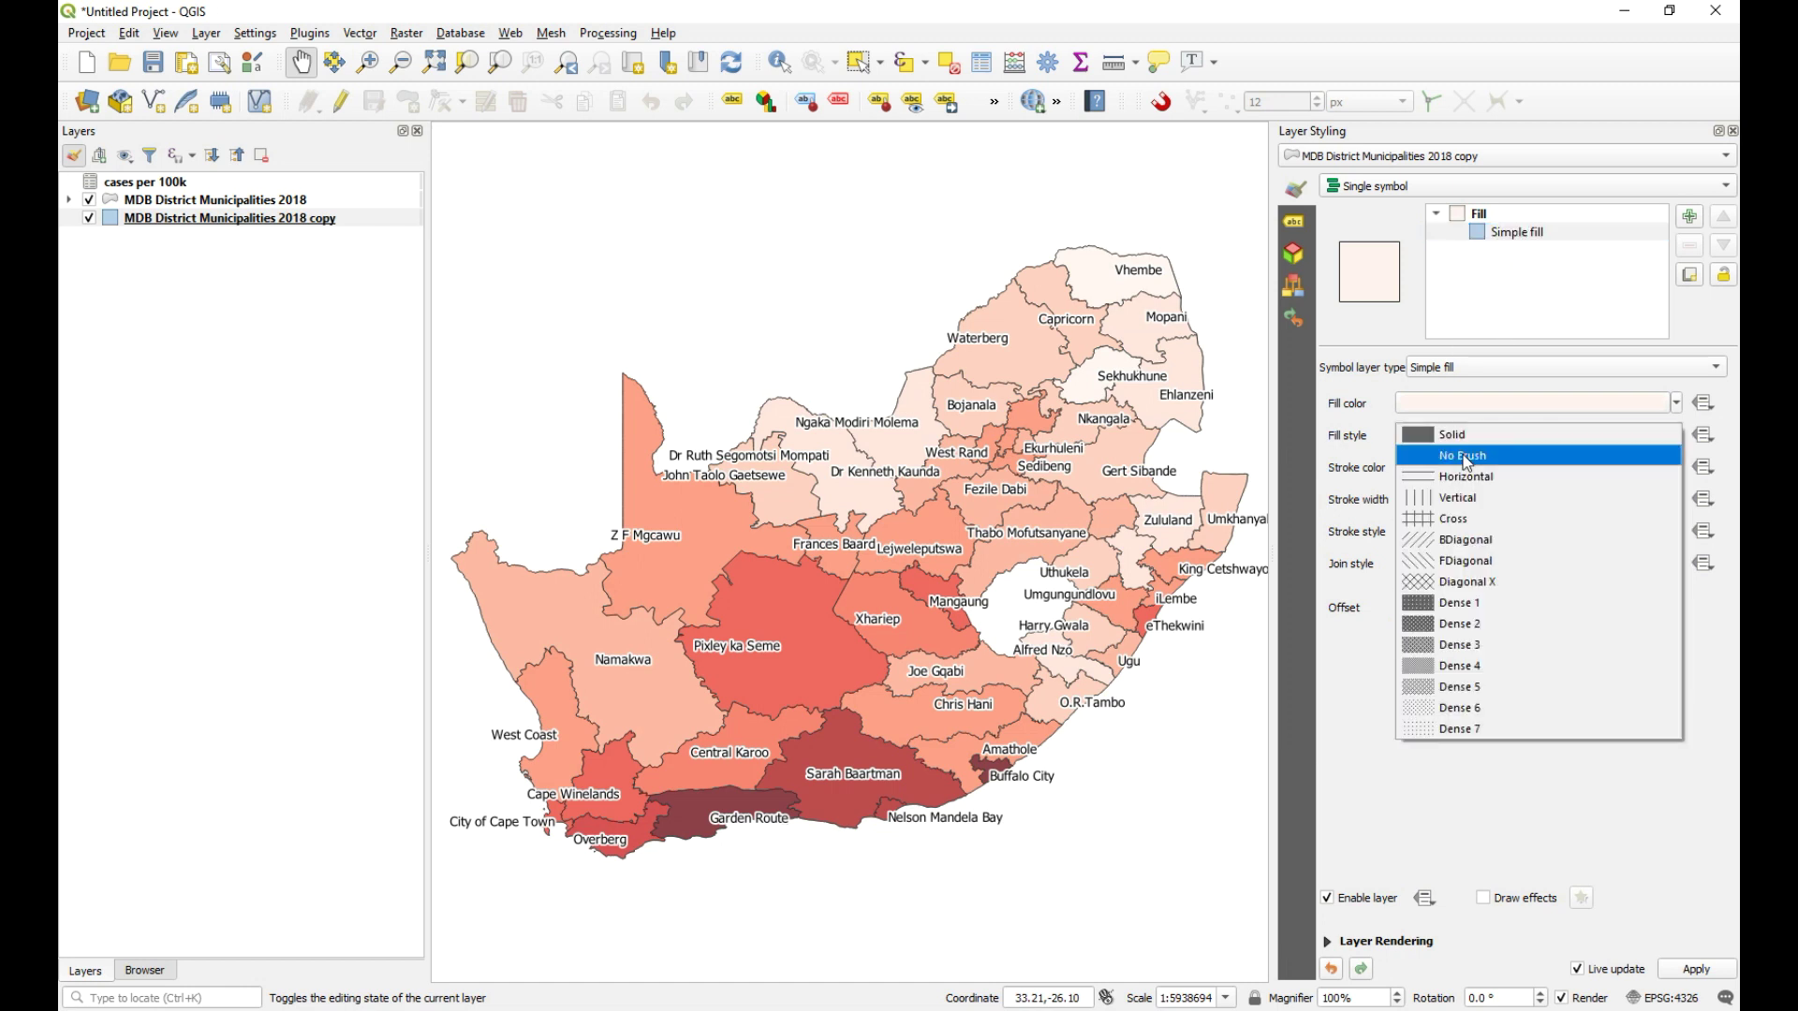
{"action": "left_click", "coordinate": [1439, 455]}
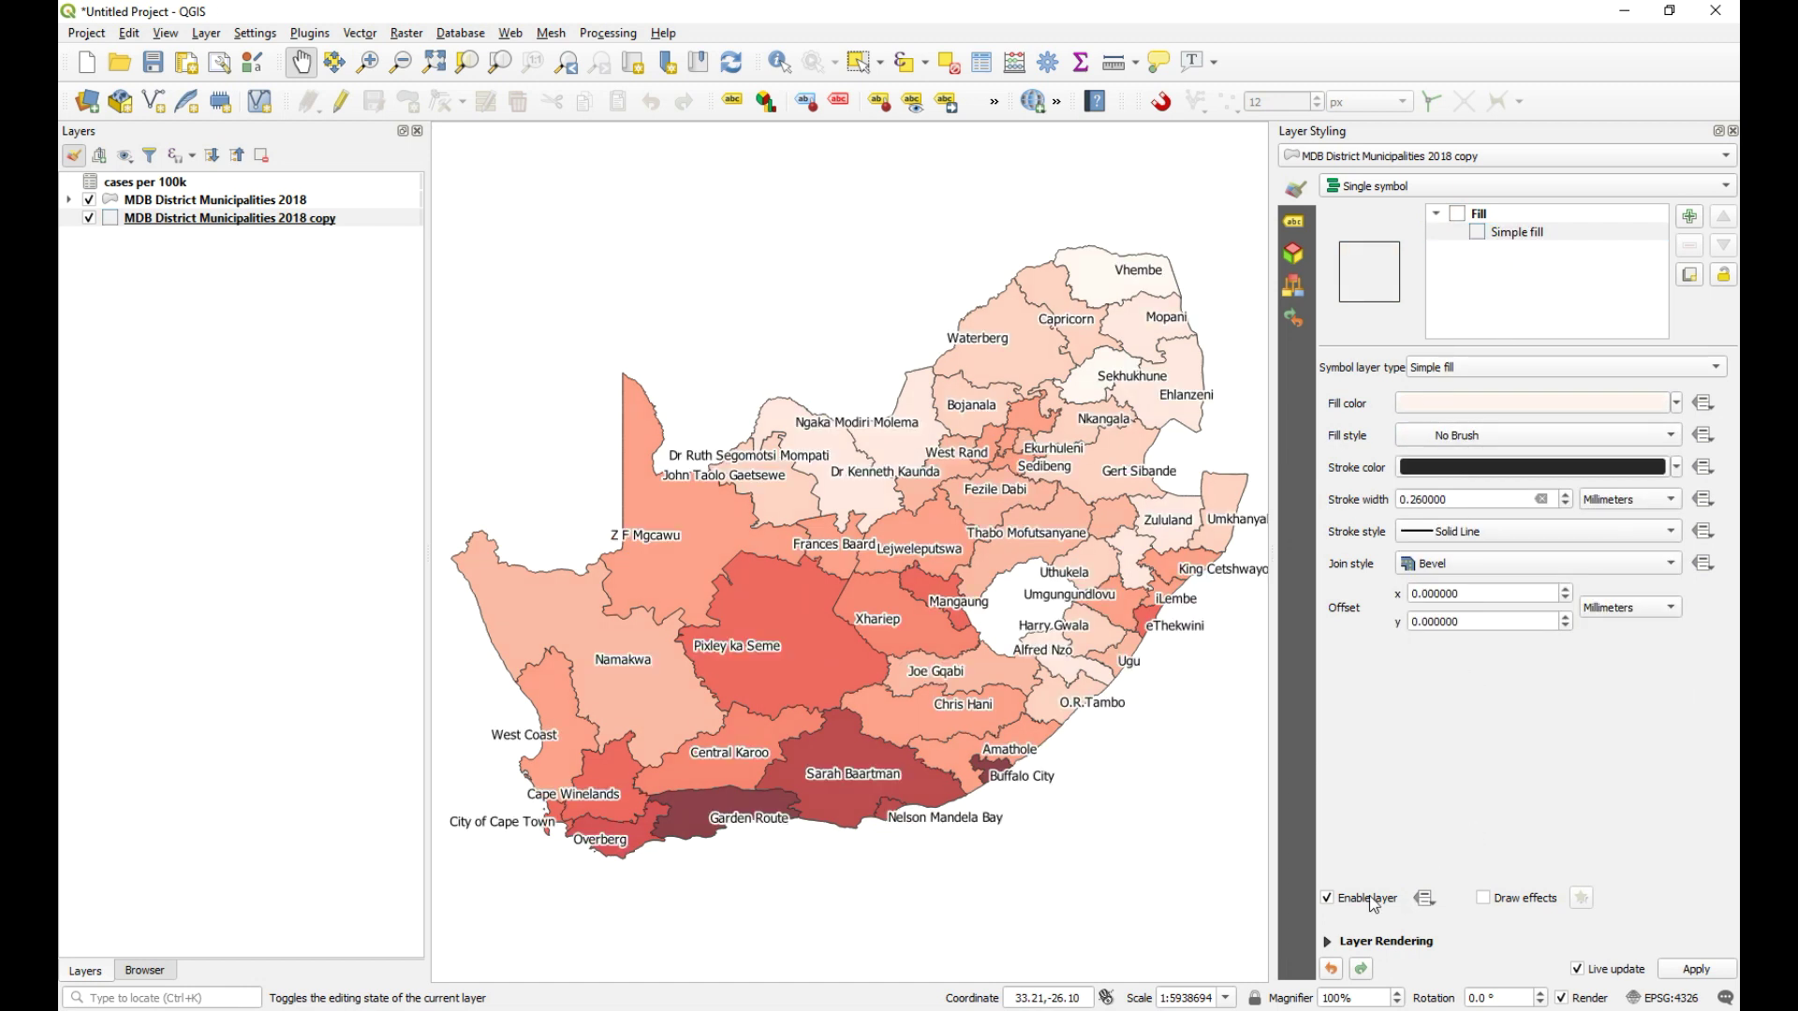
{"action": "left_click", "coordinate": [1328, 941]}
{"action": "mouse_move", "coordinate": [1622, 829]}
{"action": "left_mouse_down"}
{"action": "mouse_move", "coordinate": [1584, 830]}
{"action": "mouse_move", "coordinate": [1637, 834]}
{"action": "left_mouse_up"}
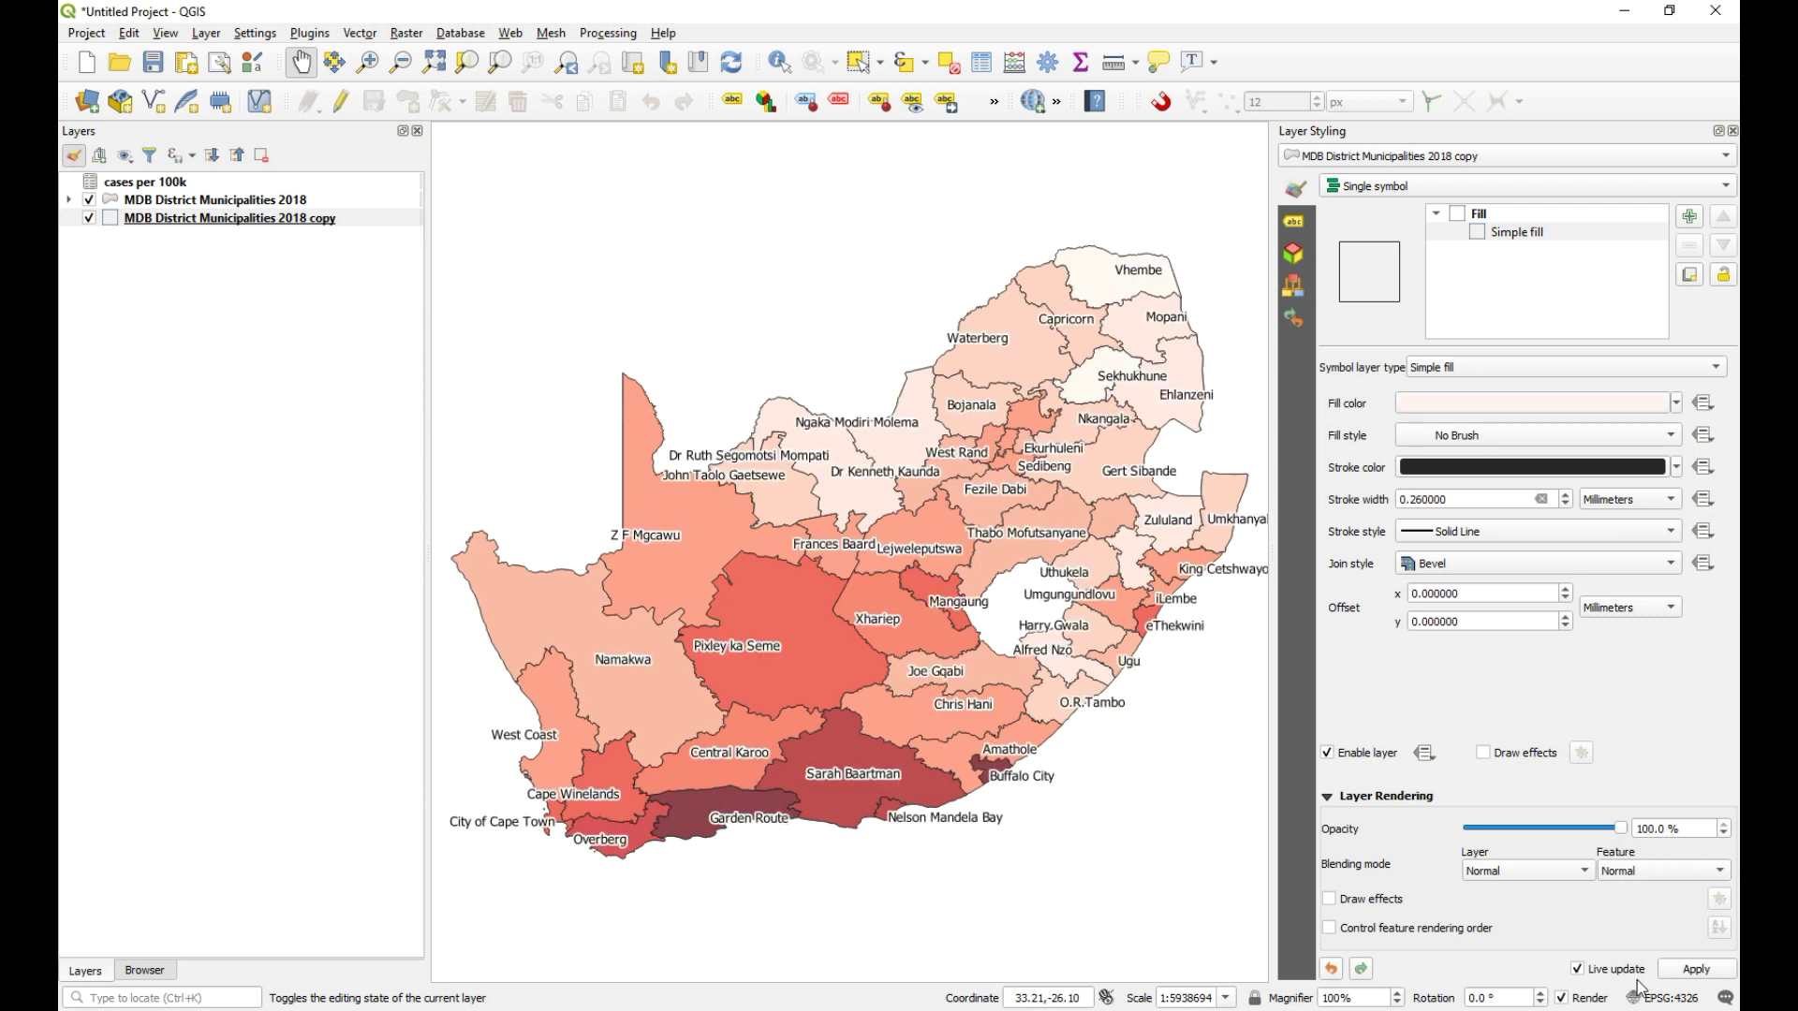
- Turn off the labels of MDB District Municipalities 2018 copy and close the layer styling
{"action": "left_click", "coordinate": [1296, 222]}
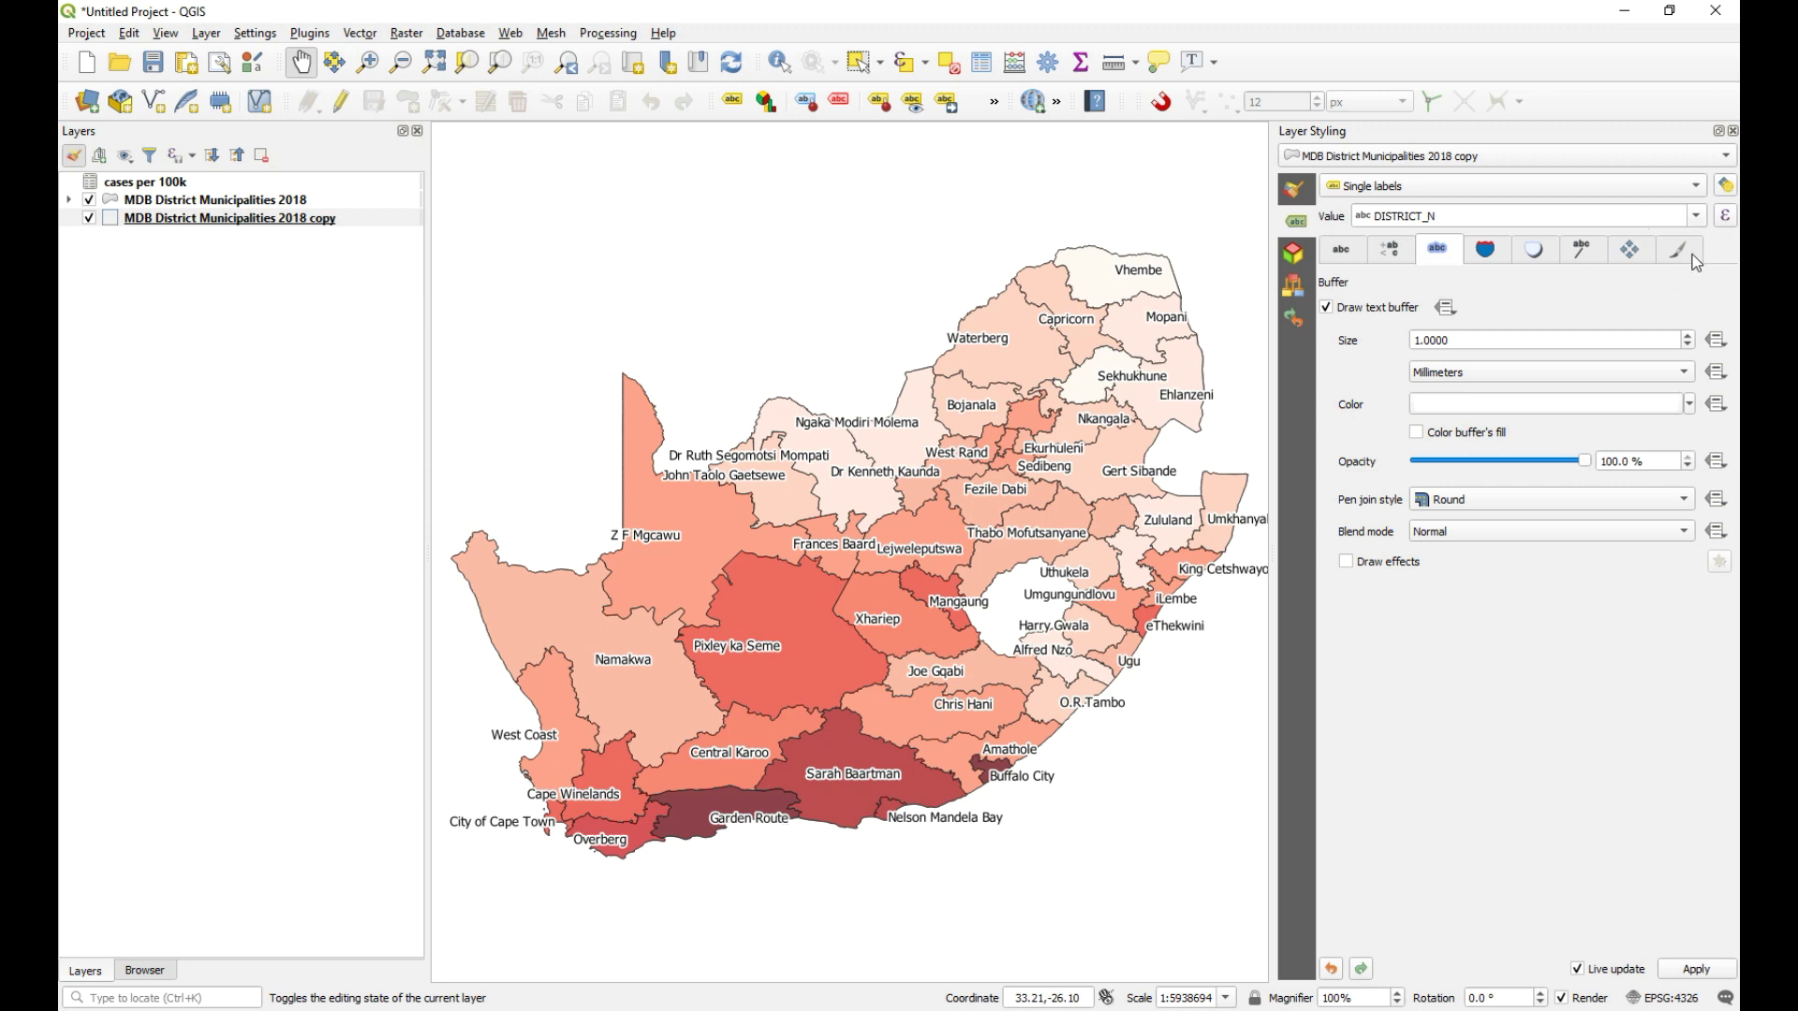
{"action": "left_click", "coordinate": [1695, 186]}
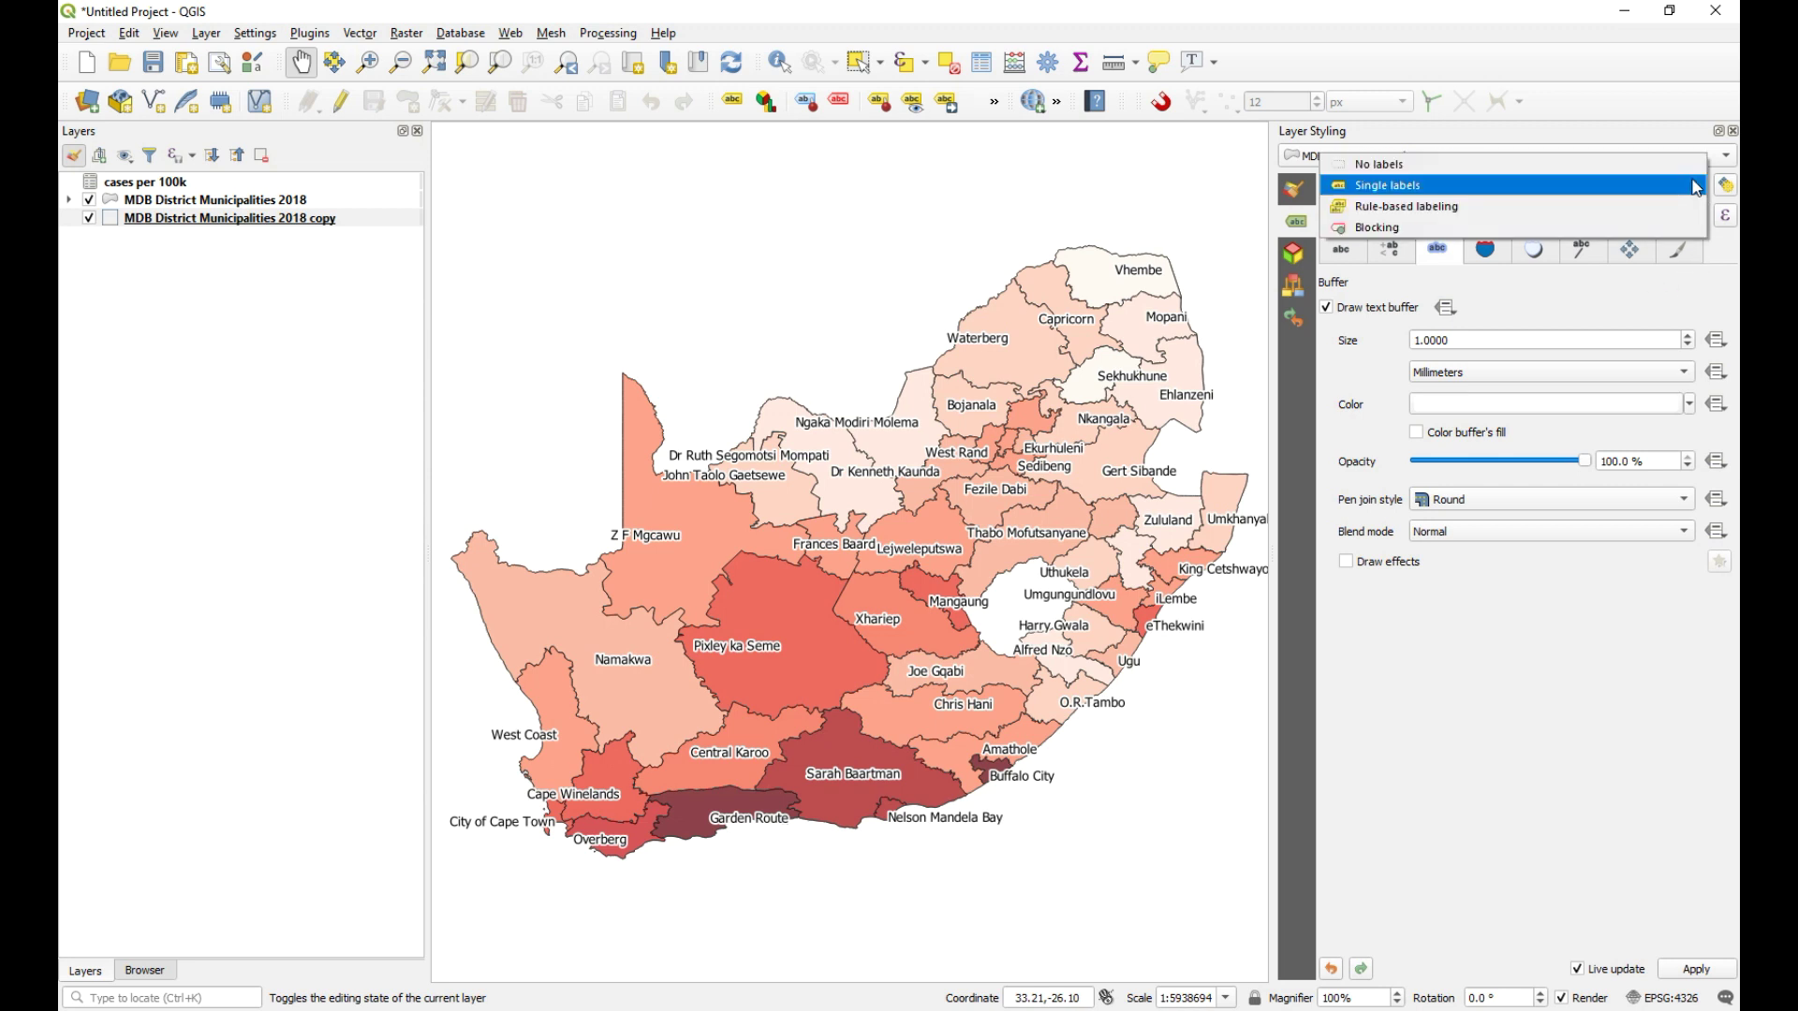
{"action": "left_click", "coordinate": [1481, 167]}
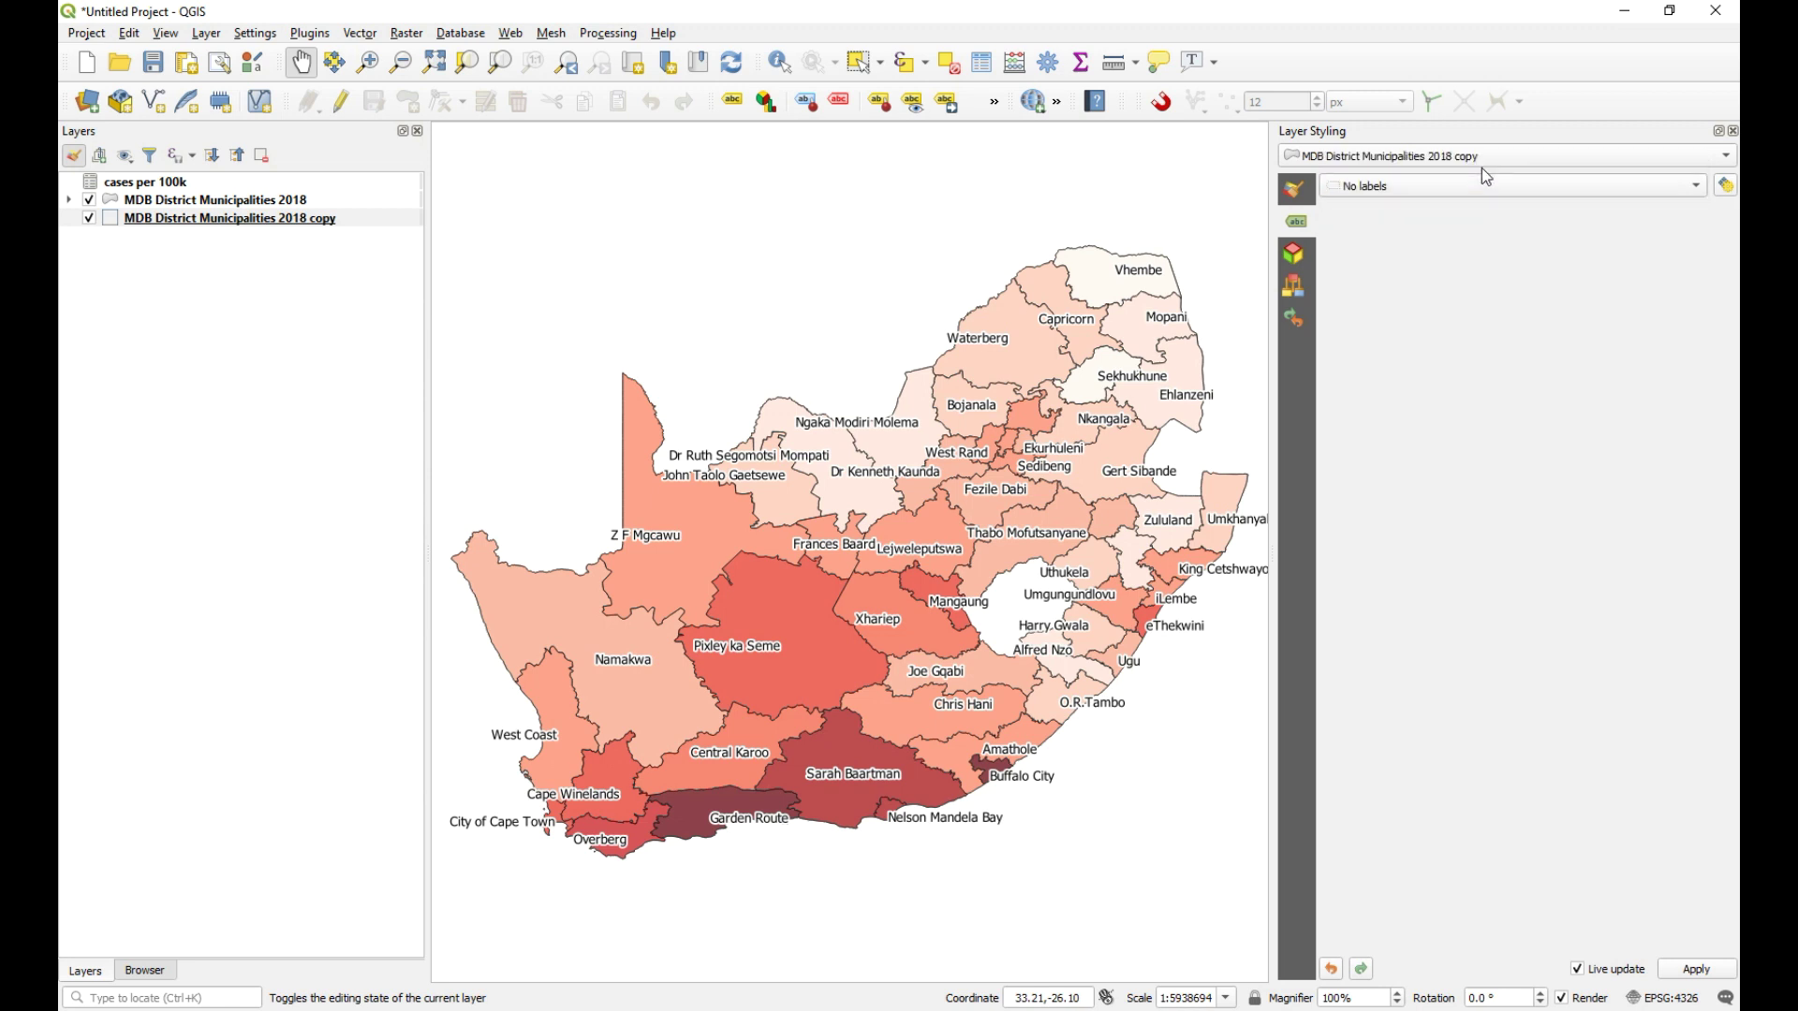
{"action": "left_click", "coordinate": [1733, 132]}
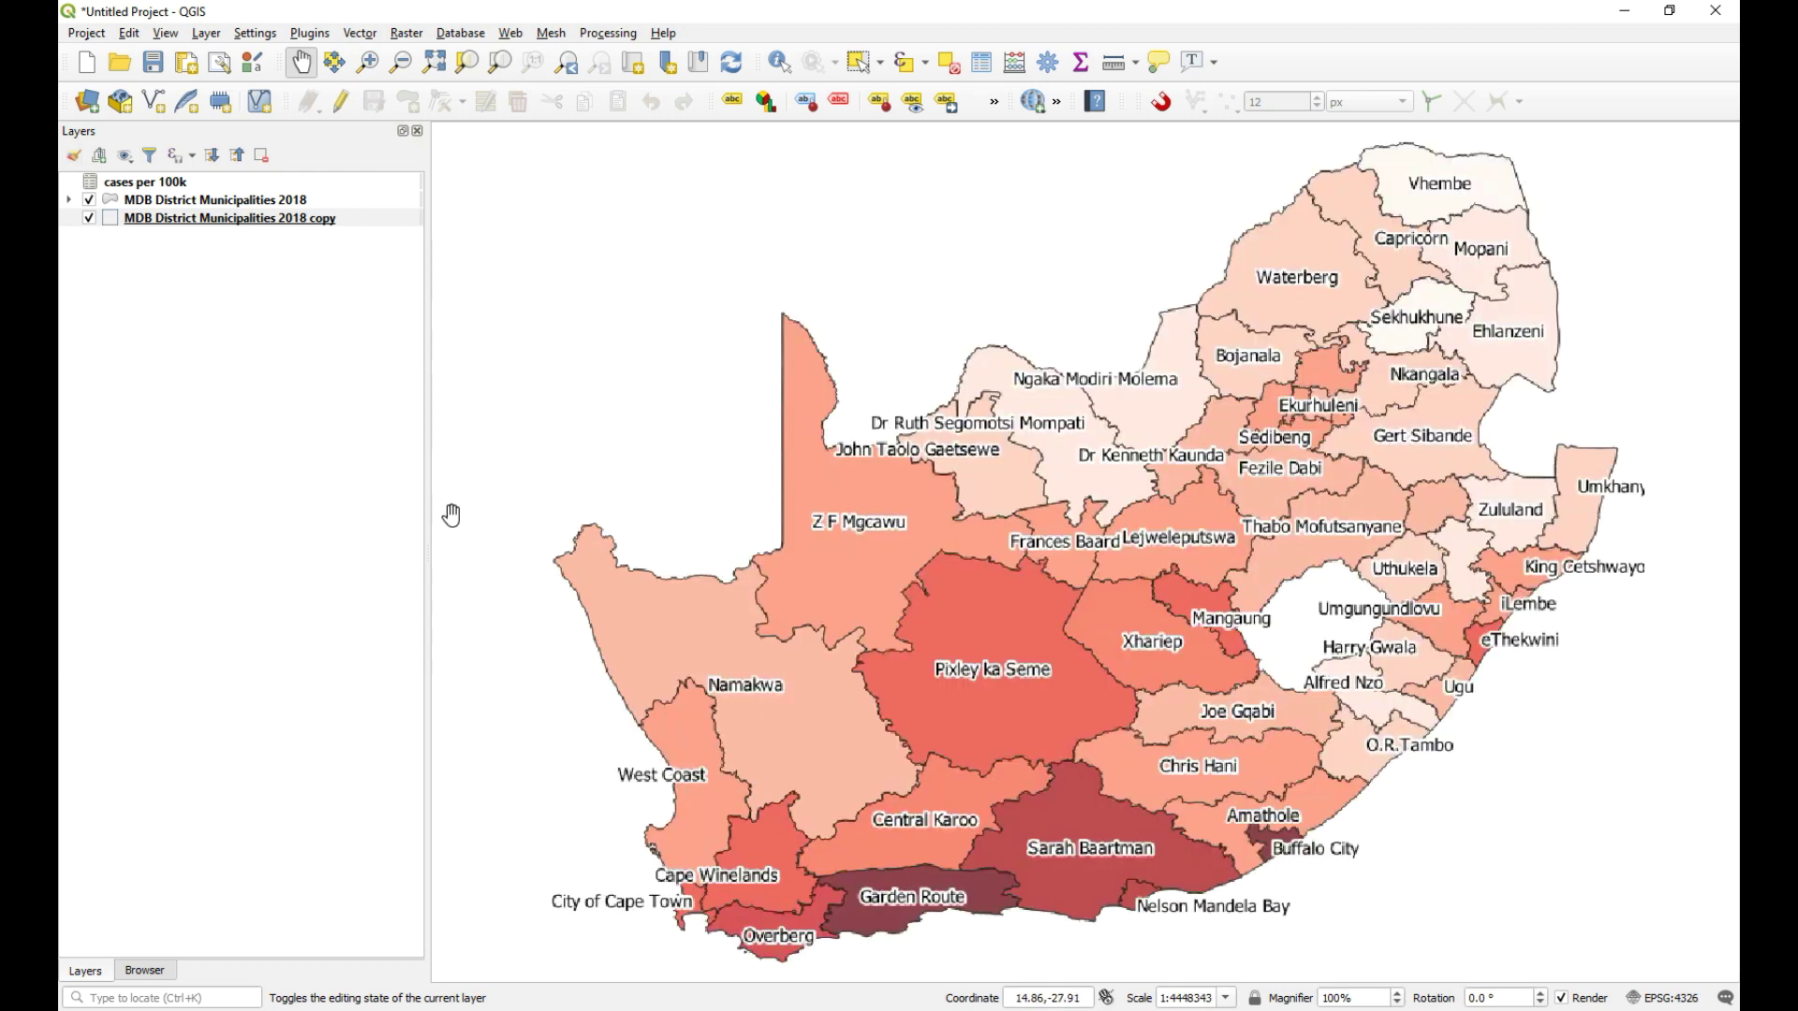
- Toggle the visibility of MDB District Municipalities 2018 off and on to check the outlines of the duplicated layer
{"action": "left_click", "coordinate": [90, 201]}
{"action": "left_click", "coordinate": [90, 201]}
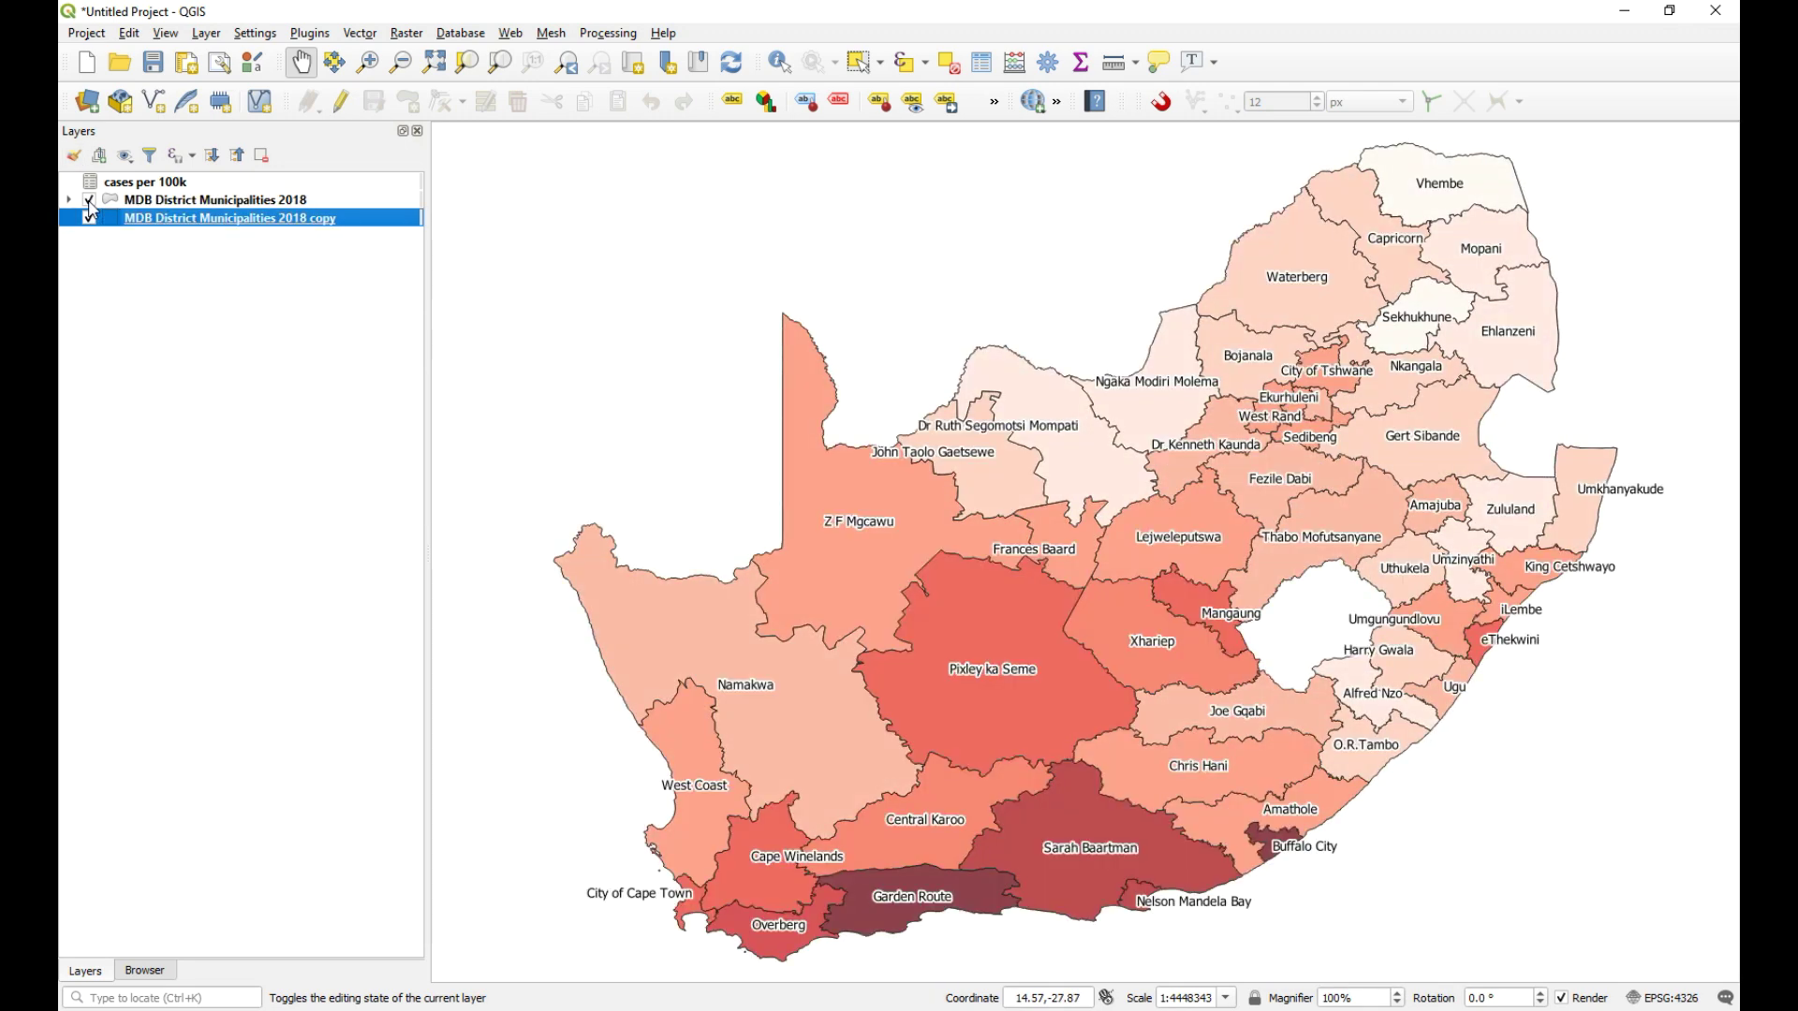
{"action": "left_click", "coordinate": [90, 201]}
{"action": "left_click", "coordinate": [90, 202]}
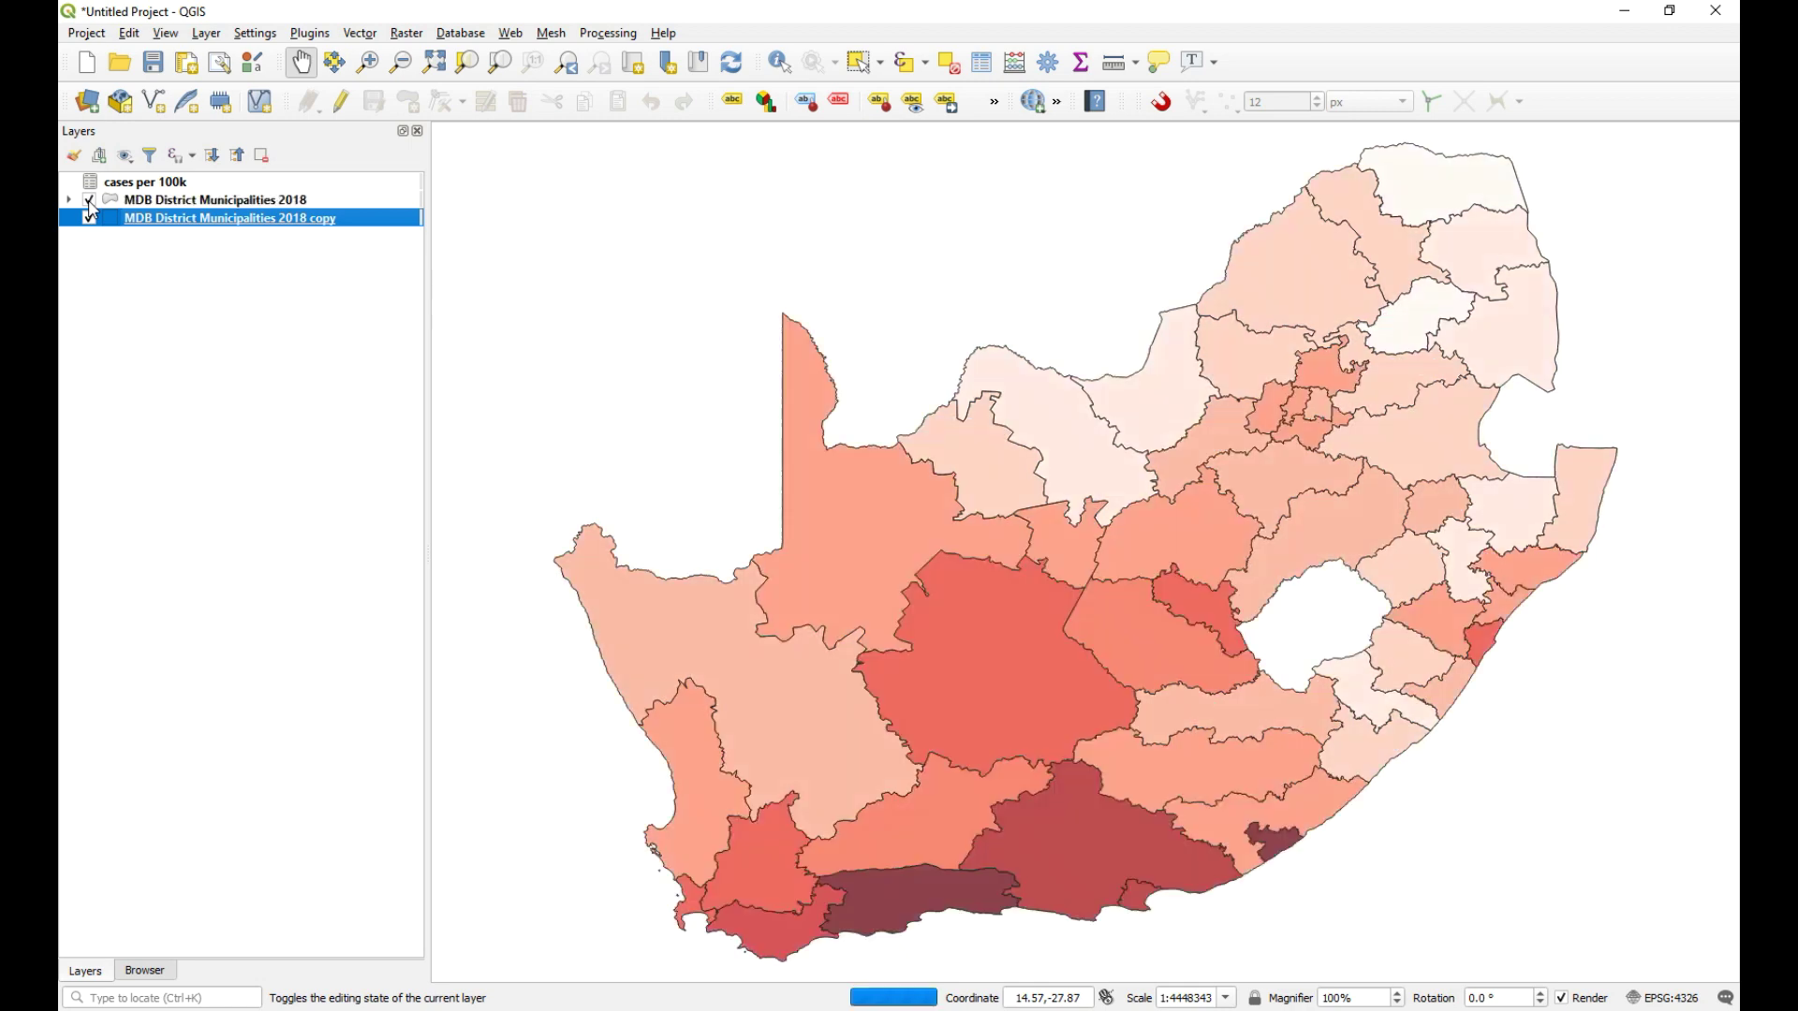
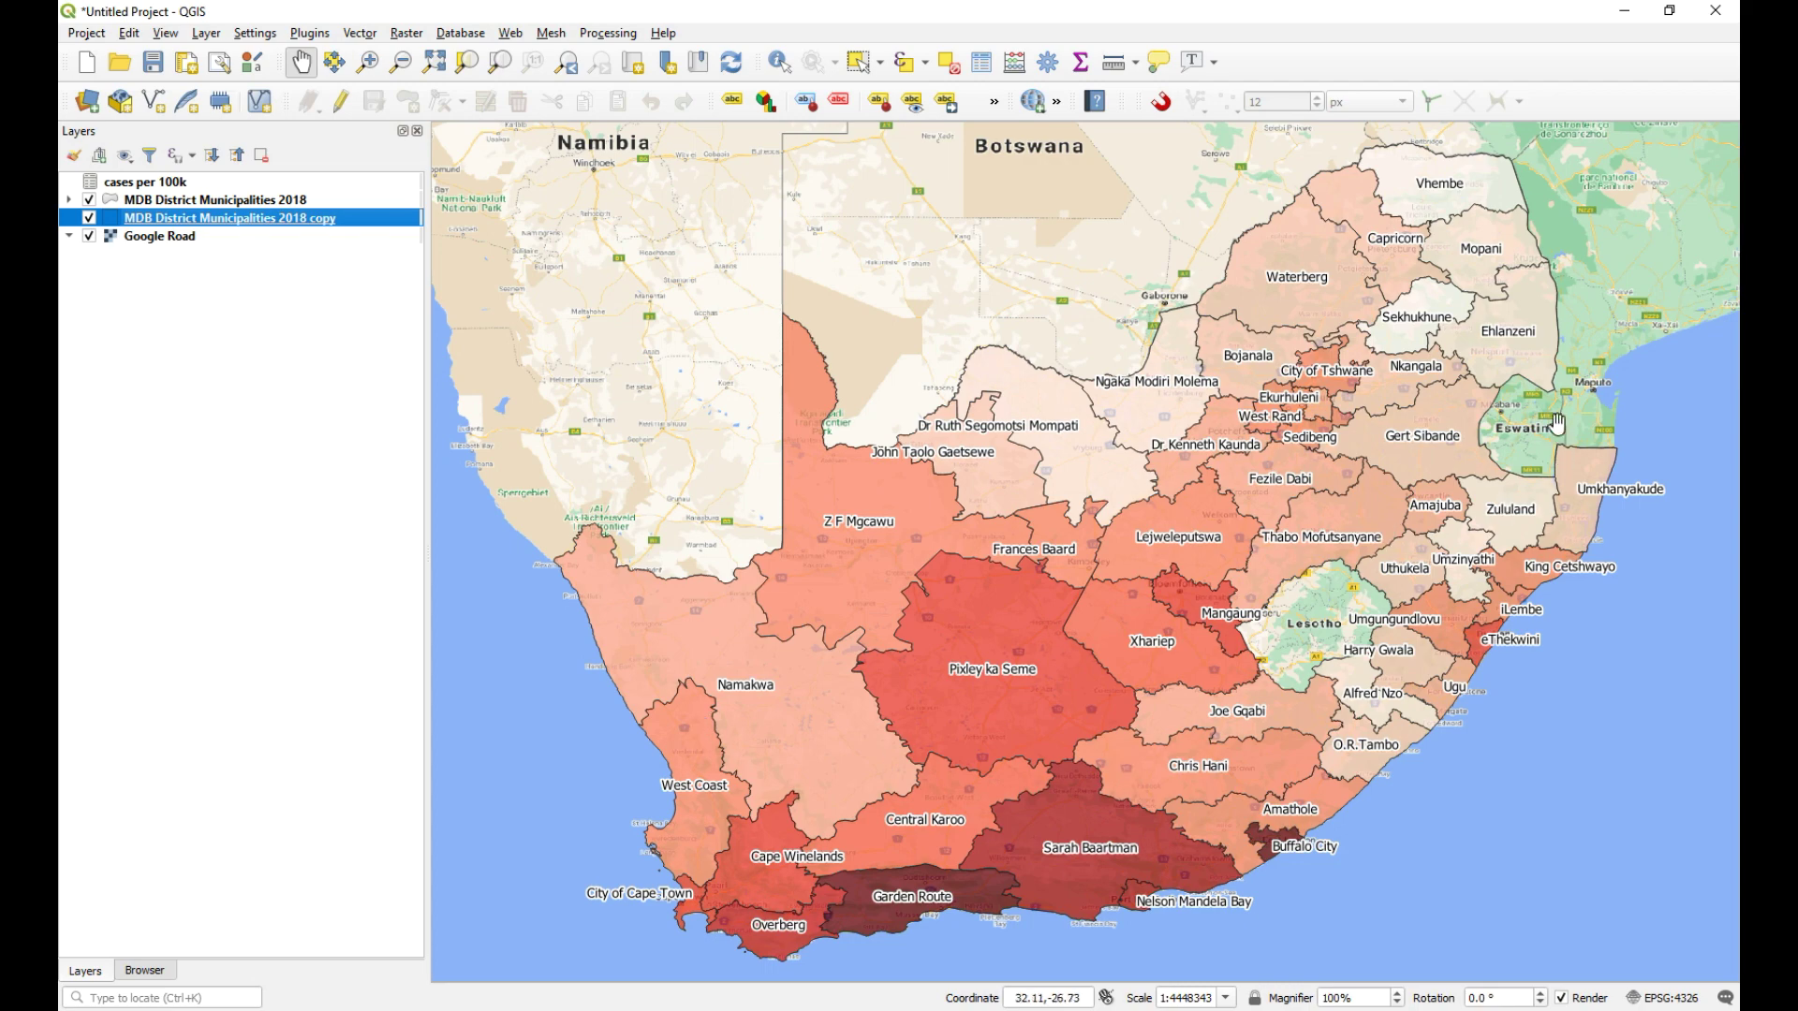
- Zoom in on the Garden Route district and briefly hide MDB District Municipalities 2018 to examine the base map beneath it
{"action": "left_click", "coordinate": [949, 888]}
{"action": "left_click_drag", "start_coordinate": [949, 887], "coordinate": [1027, 594]}
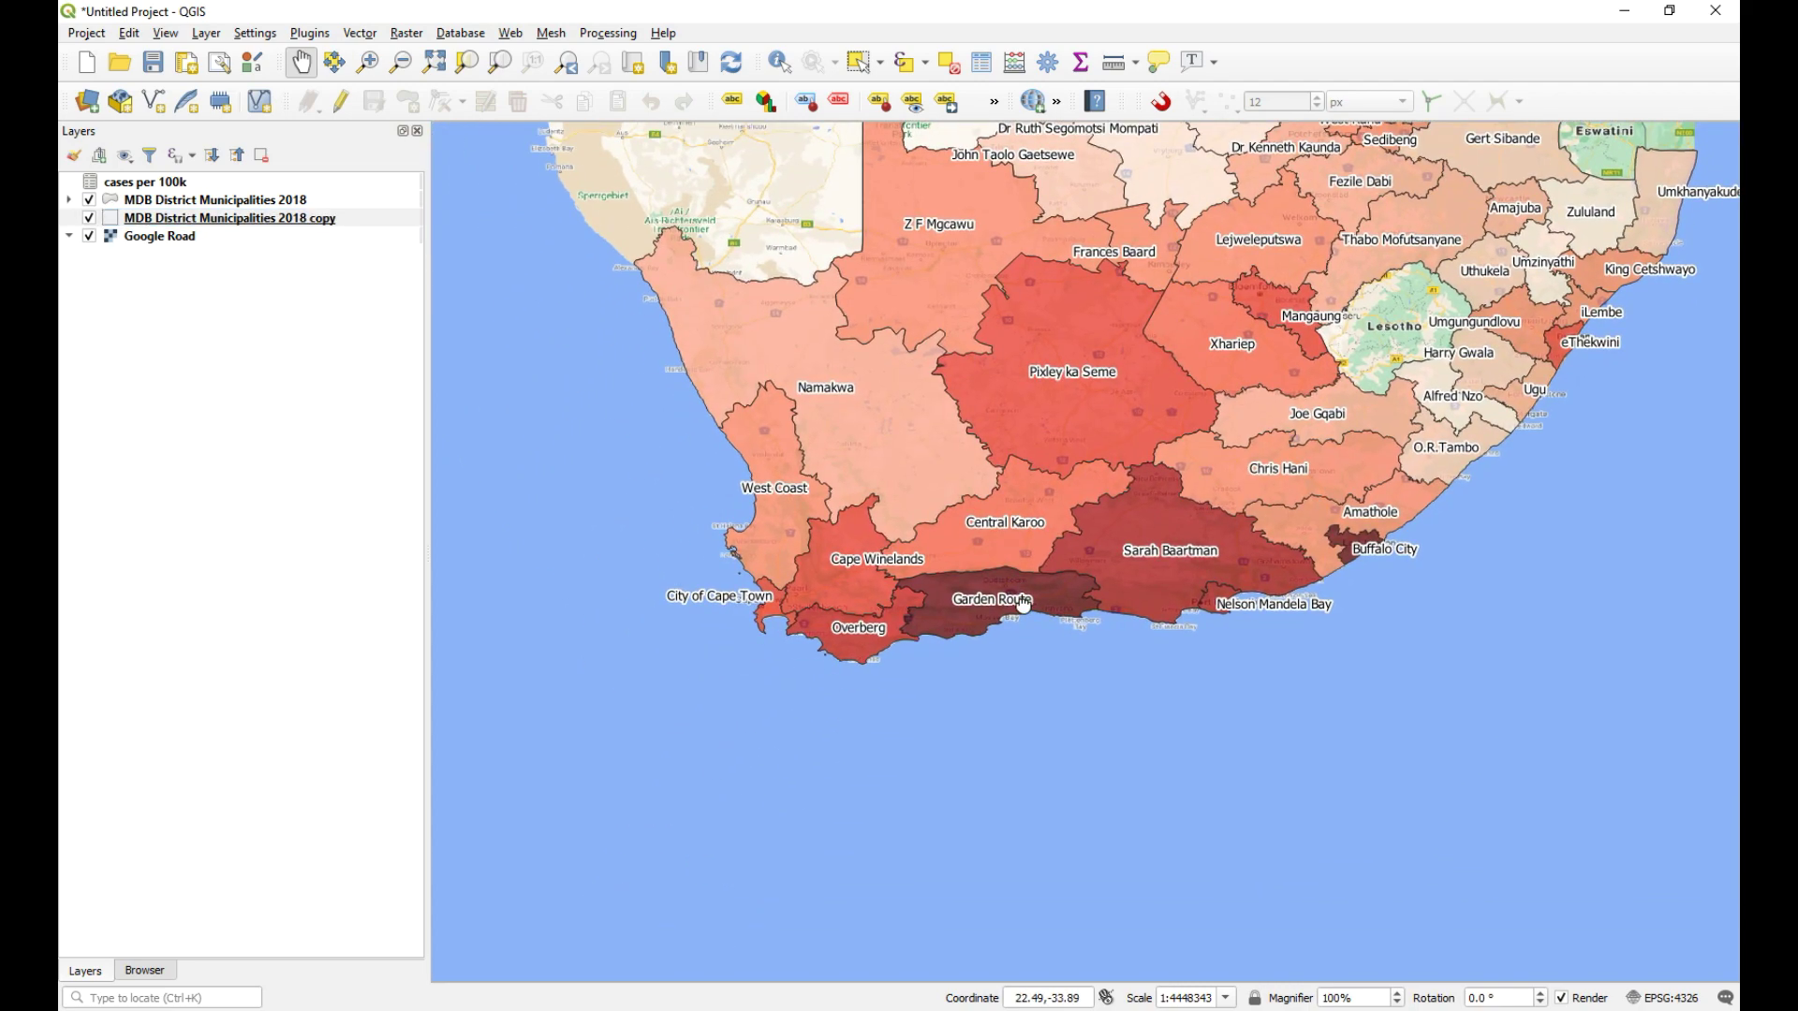
{"action": "left_click", "coordinate": [376, 73]}
{"action": "left_click_drag", "start_coordinate": [870, 548], "coordinate": [1121, 664]}
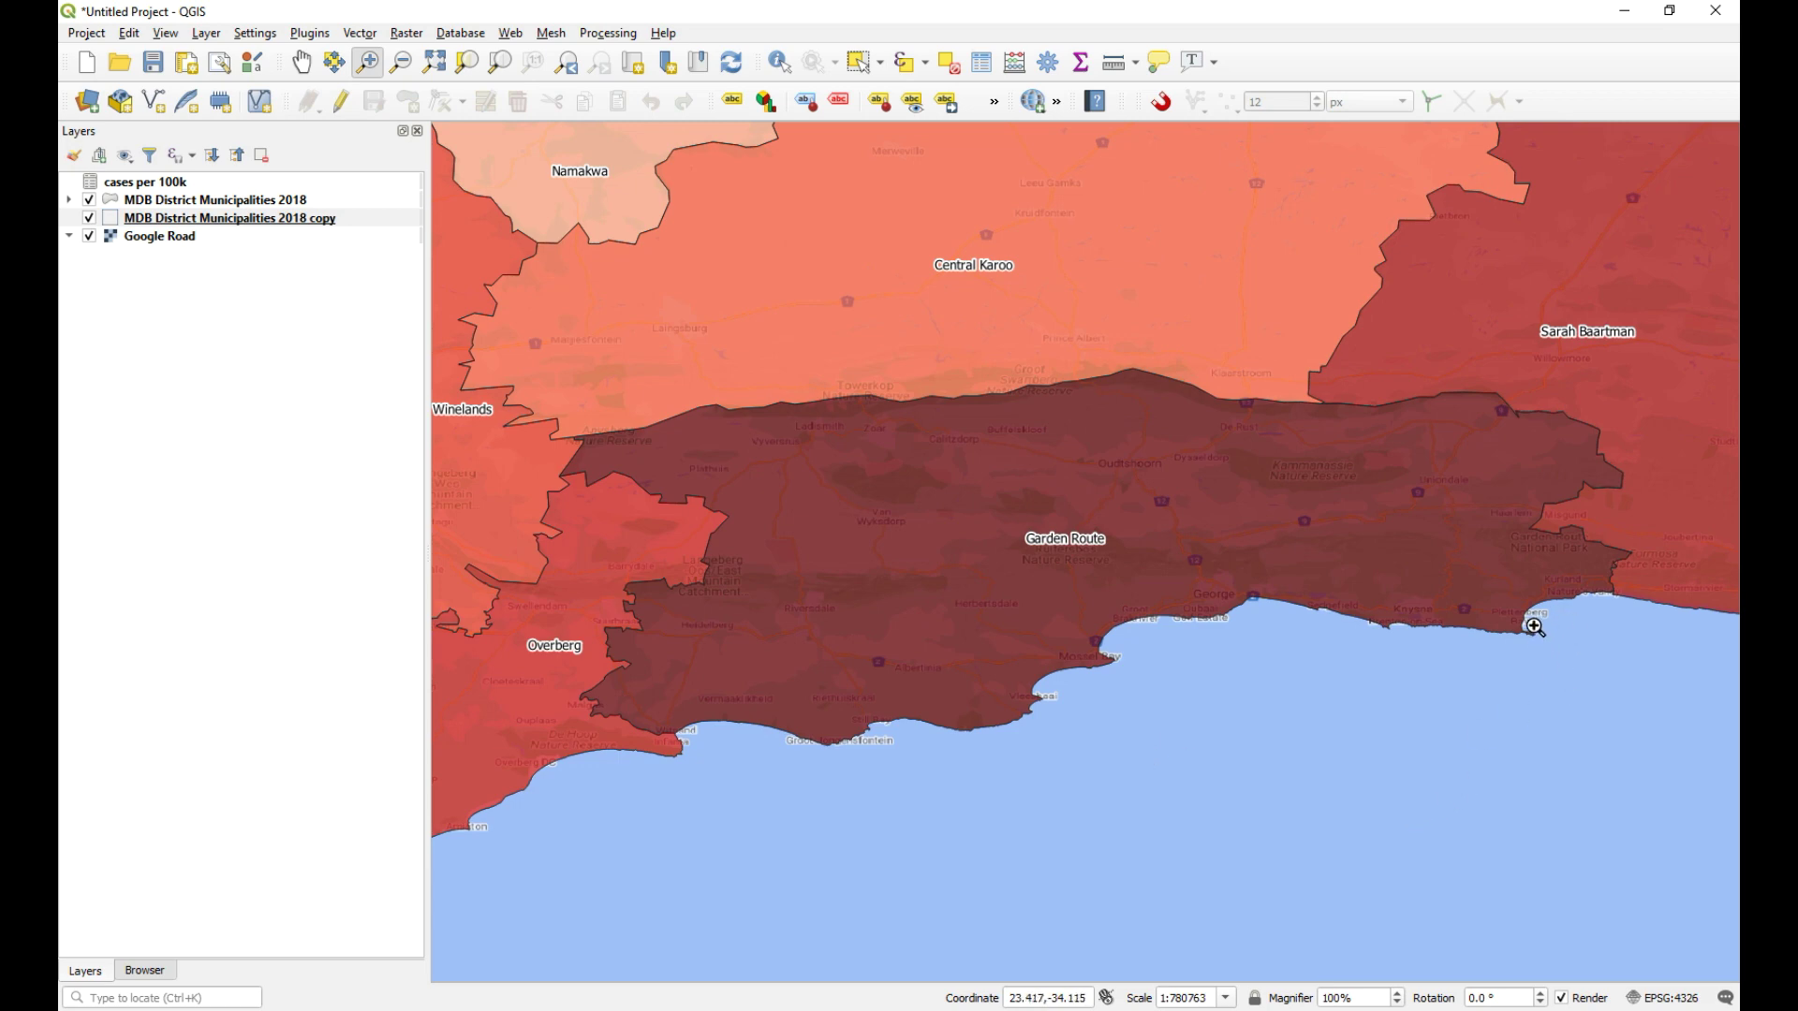
{"action": "left_click", "coordinate": [91, 201]}
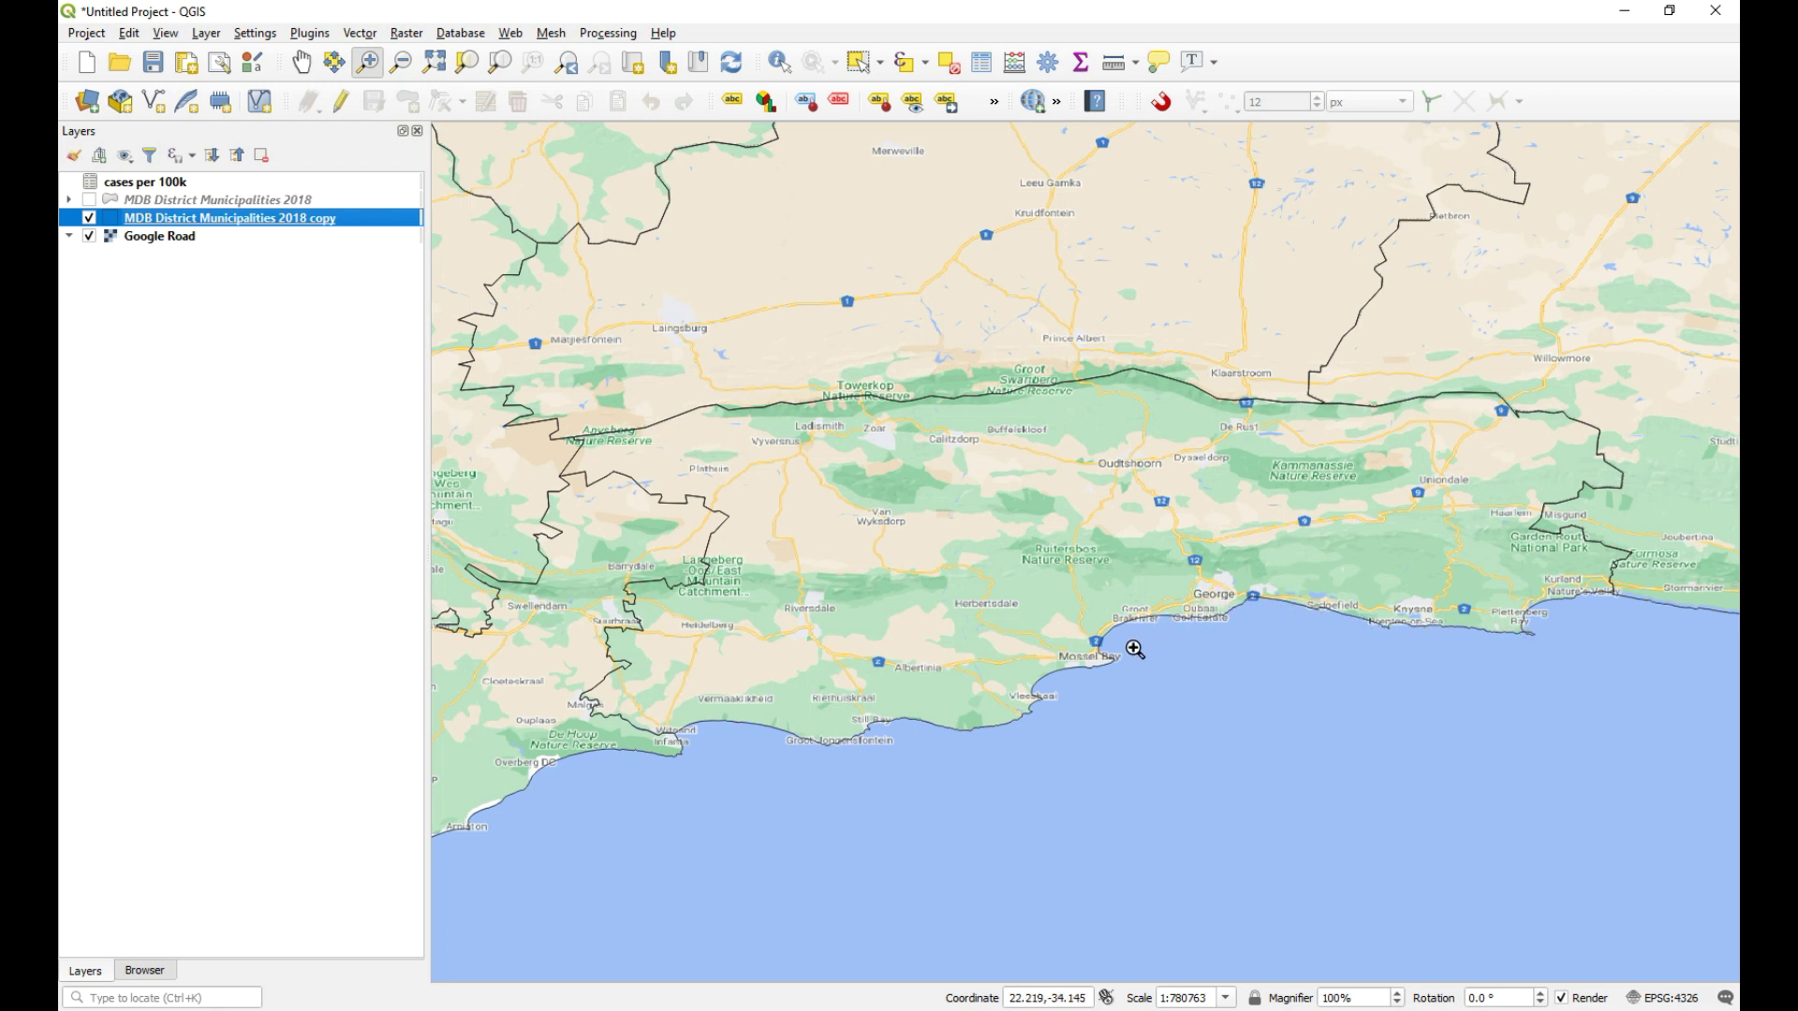
{"action": "left_click", "coordinate": [88, 201]}
- Identify the Vhembe district to read its attributes with the whole country in view, then close the results and clear the highlight
{"action": "scroll", "coordinate": [1023, 655], "scroll_direction": "down", "scroll_amount": 3}
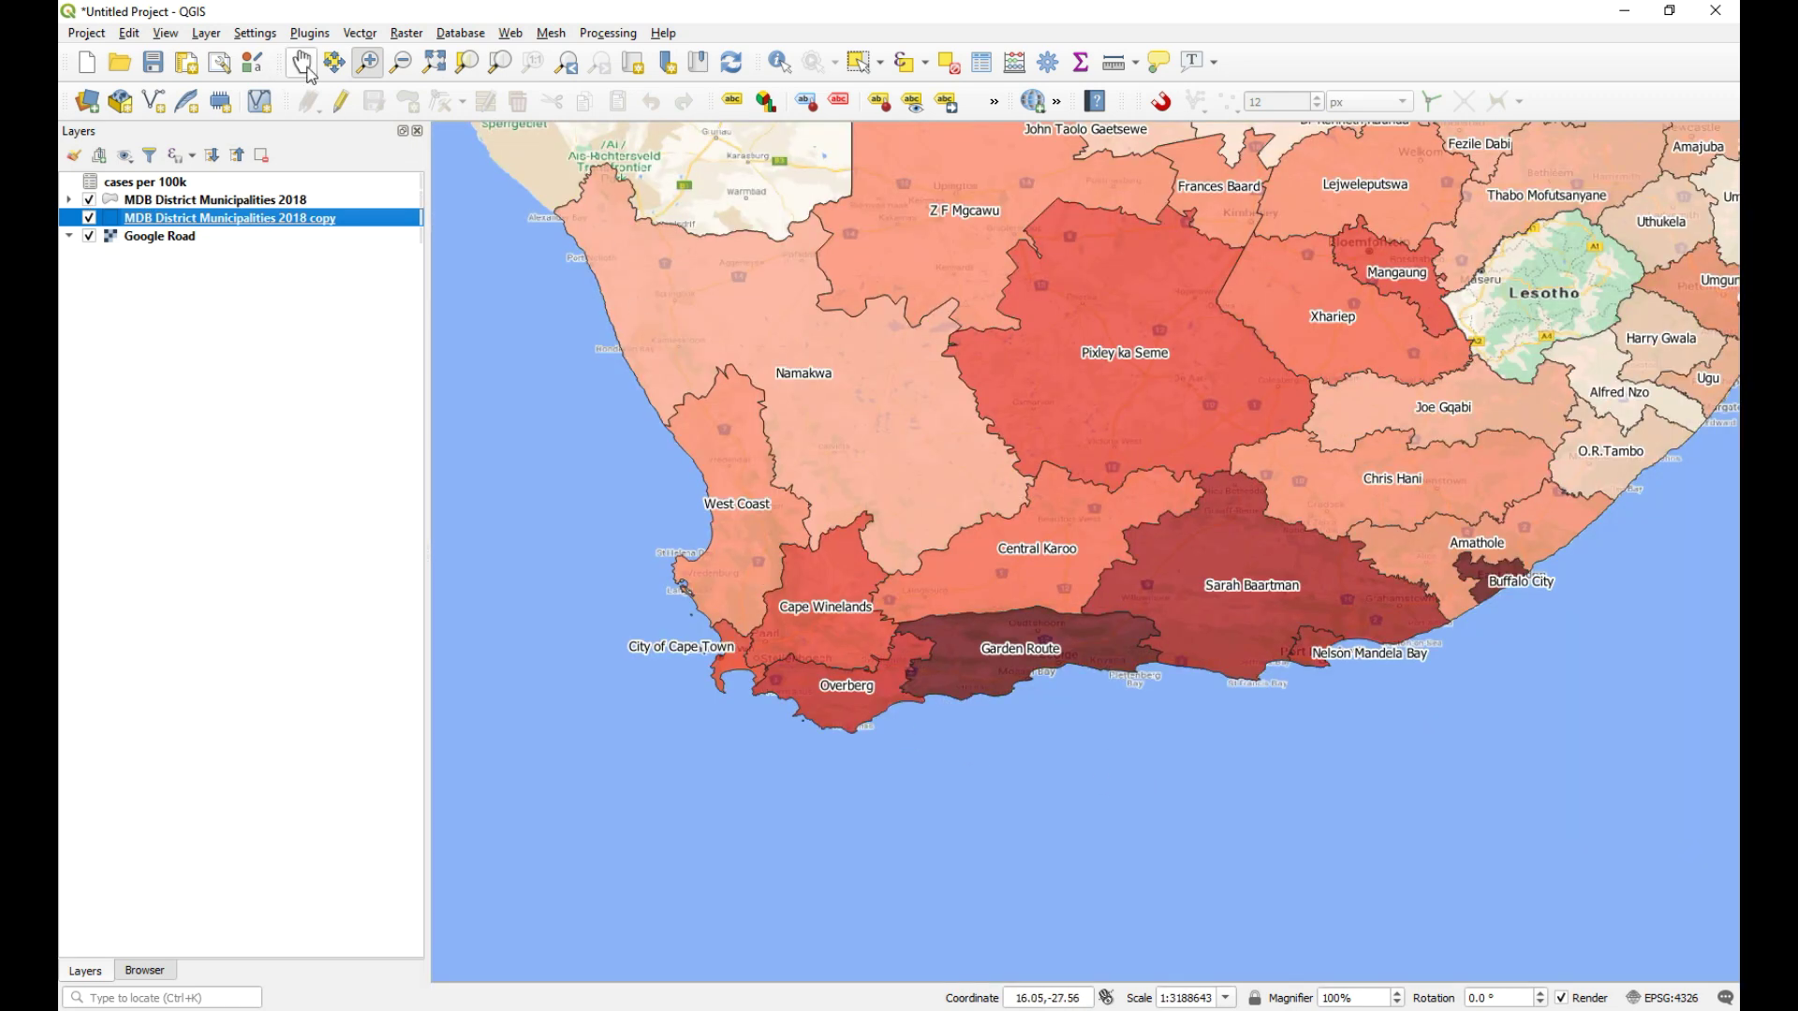
{"action": "left_click", "coordinate": [301, 62]}
{"action": "left_click_drag", "start_coordinate": [914, 309], "coordinate": [830, 532]}
{"action": "scroll", "coordinate": [831, 532], "scroll_direction": "down", "scroll_amount": 1}
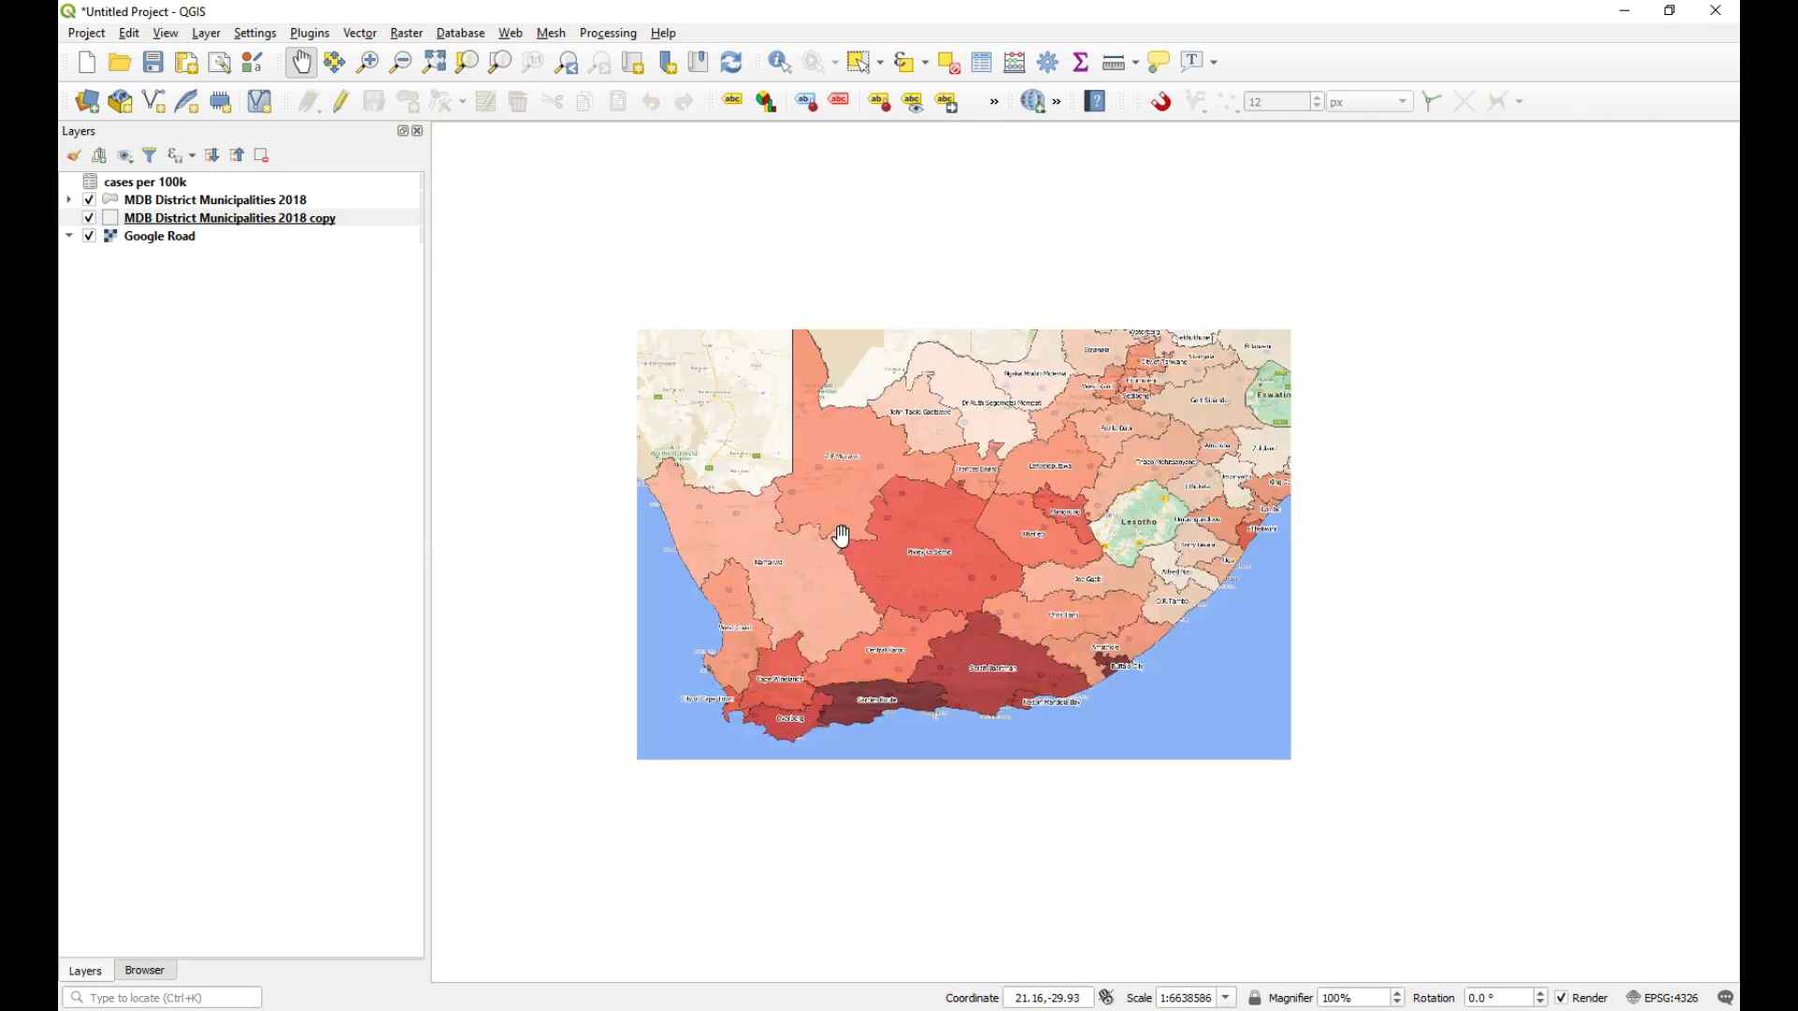
{"action": "left_click", "coordinate": [368, 62]}
{"action": "left_click_drag", "start_coordinate": [621, 180], "coordinate": [1366, 755]}
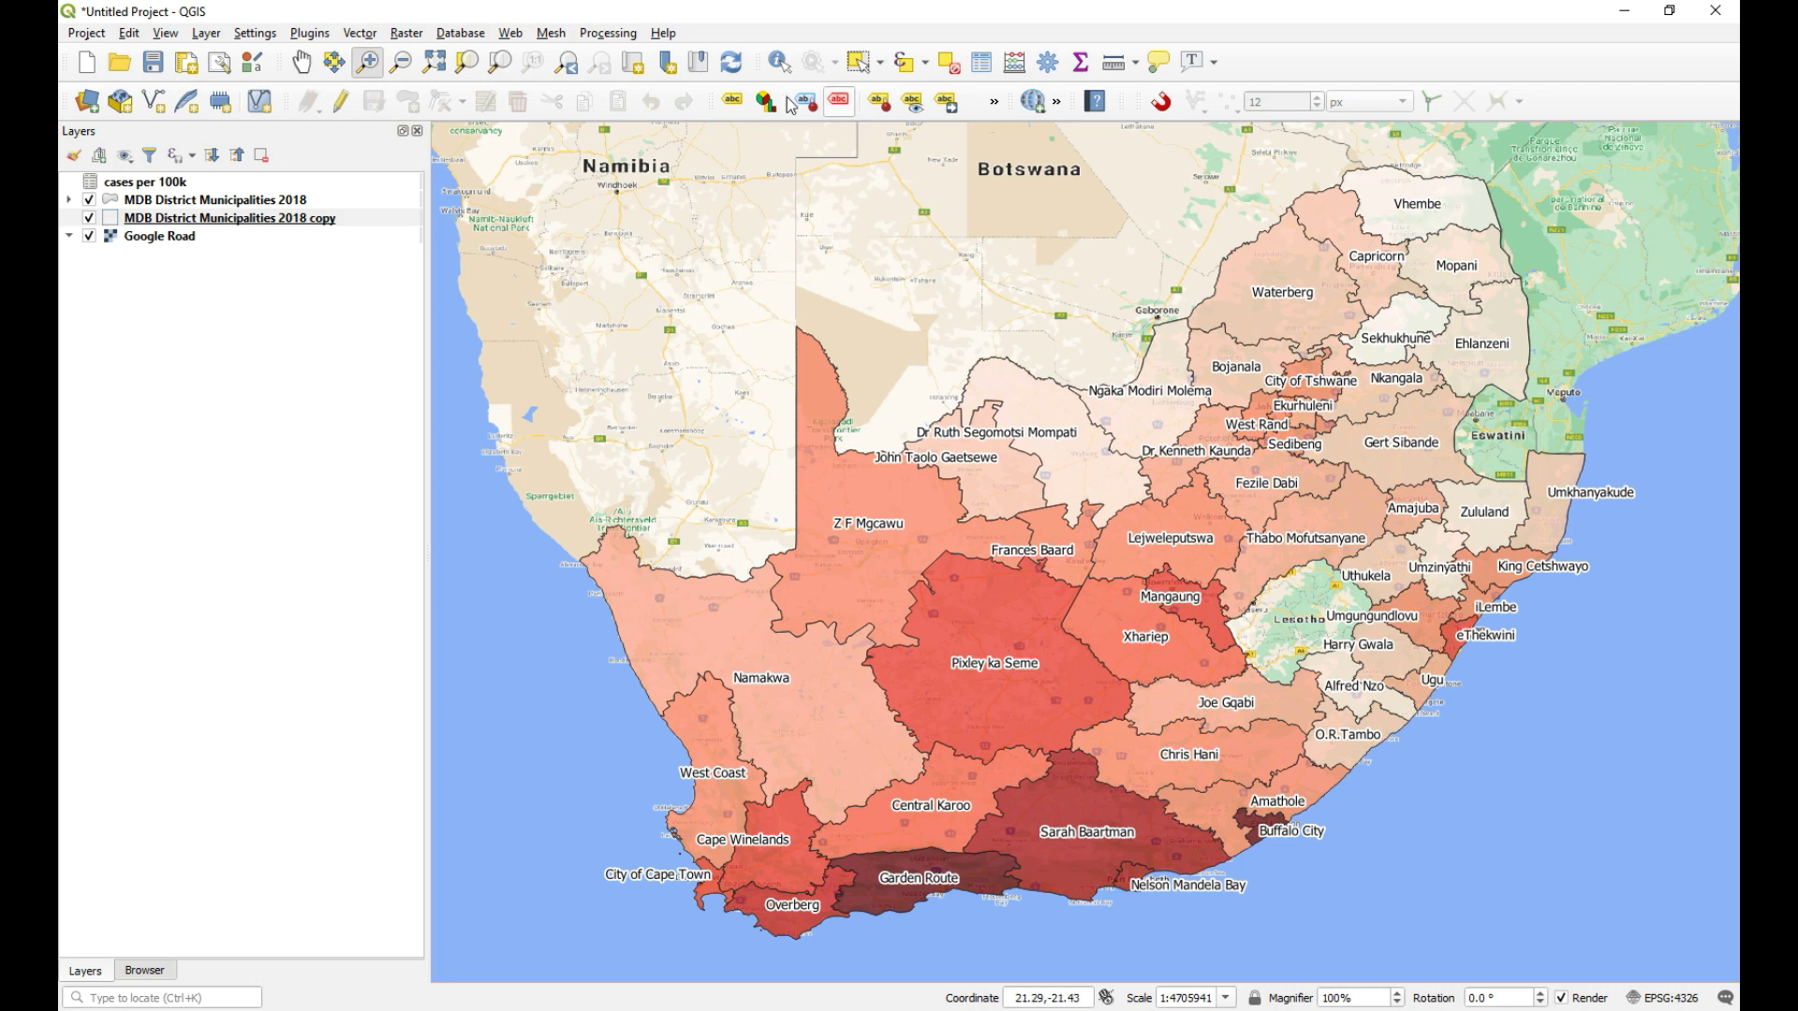
{"action": "left_click", "coordinate": [781, 63]}
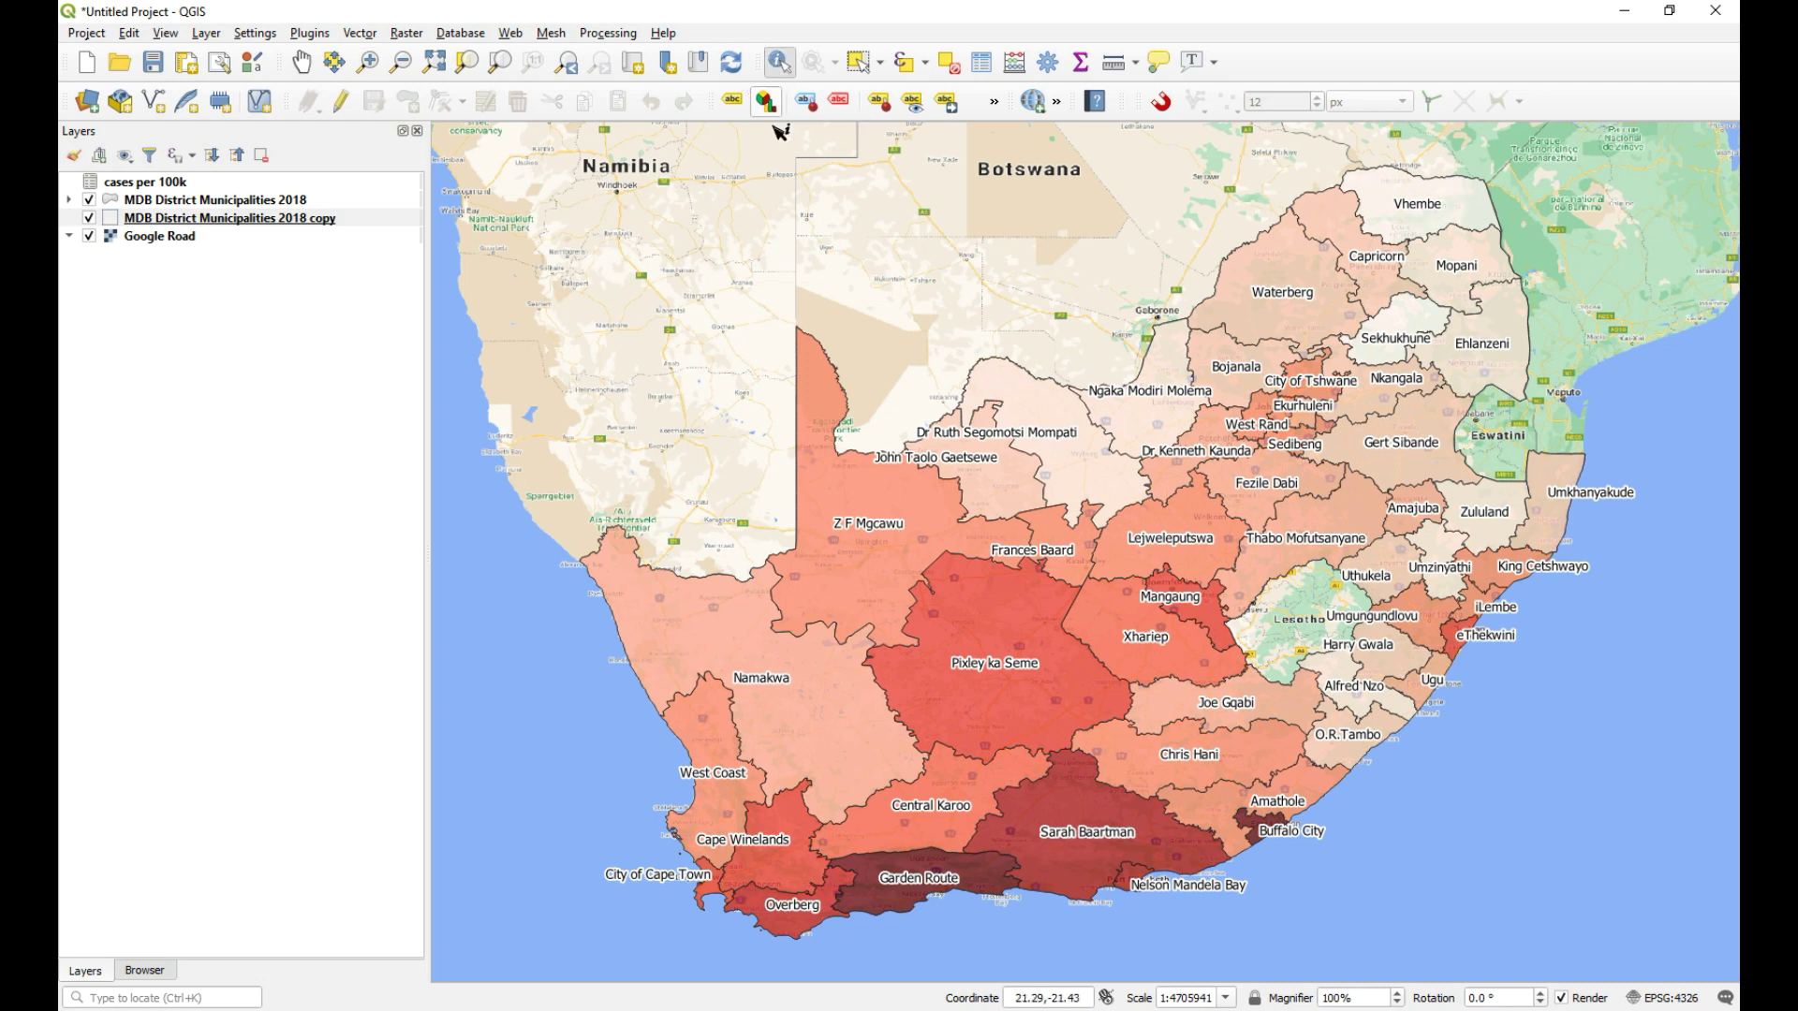
{"action": "left_click", "coordinate": [1423, 205]}
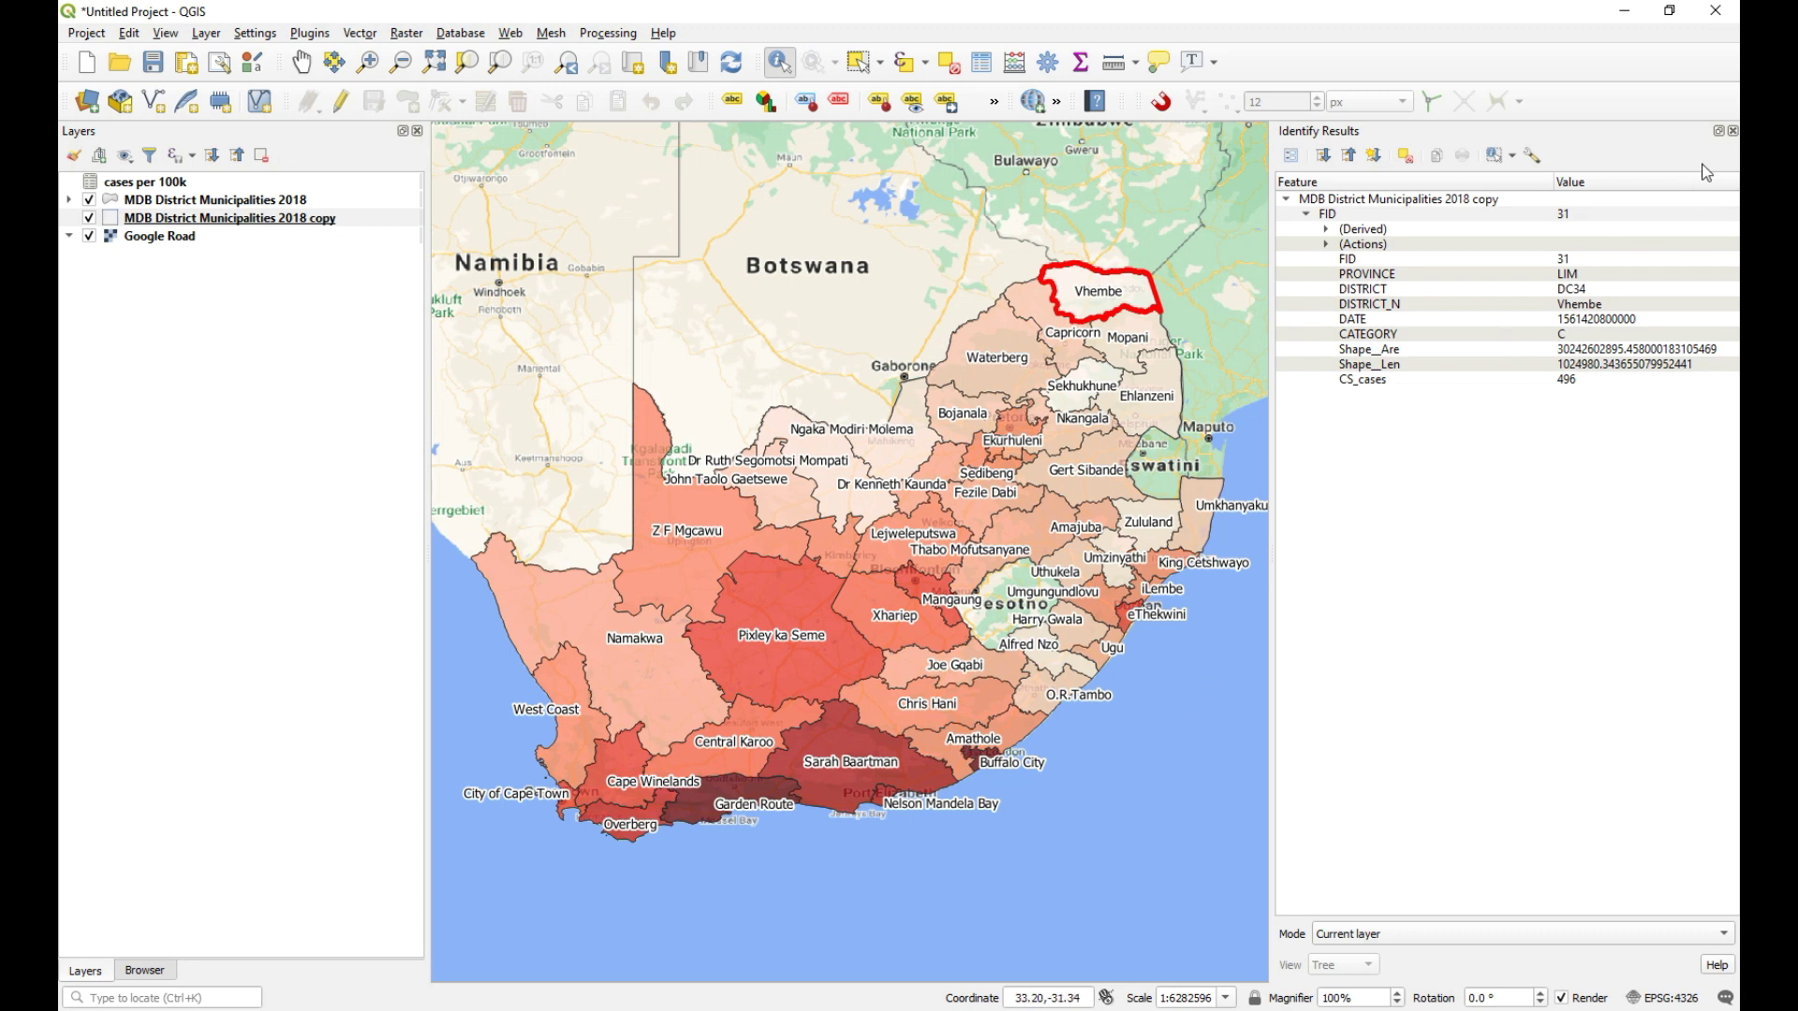
{"action": "left_click", "coordinate": [1732, 132]}
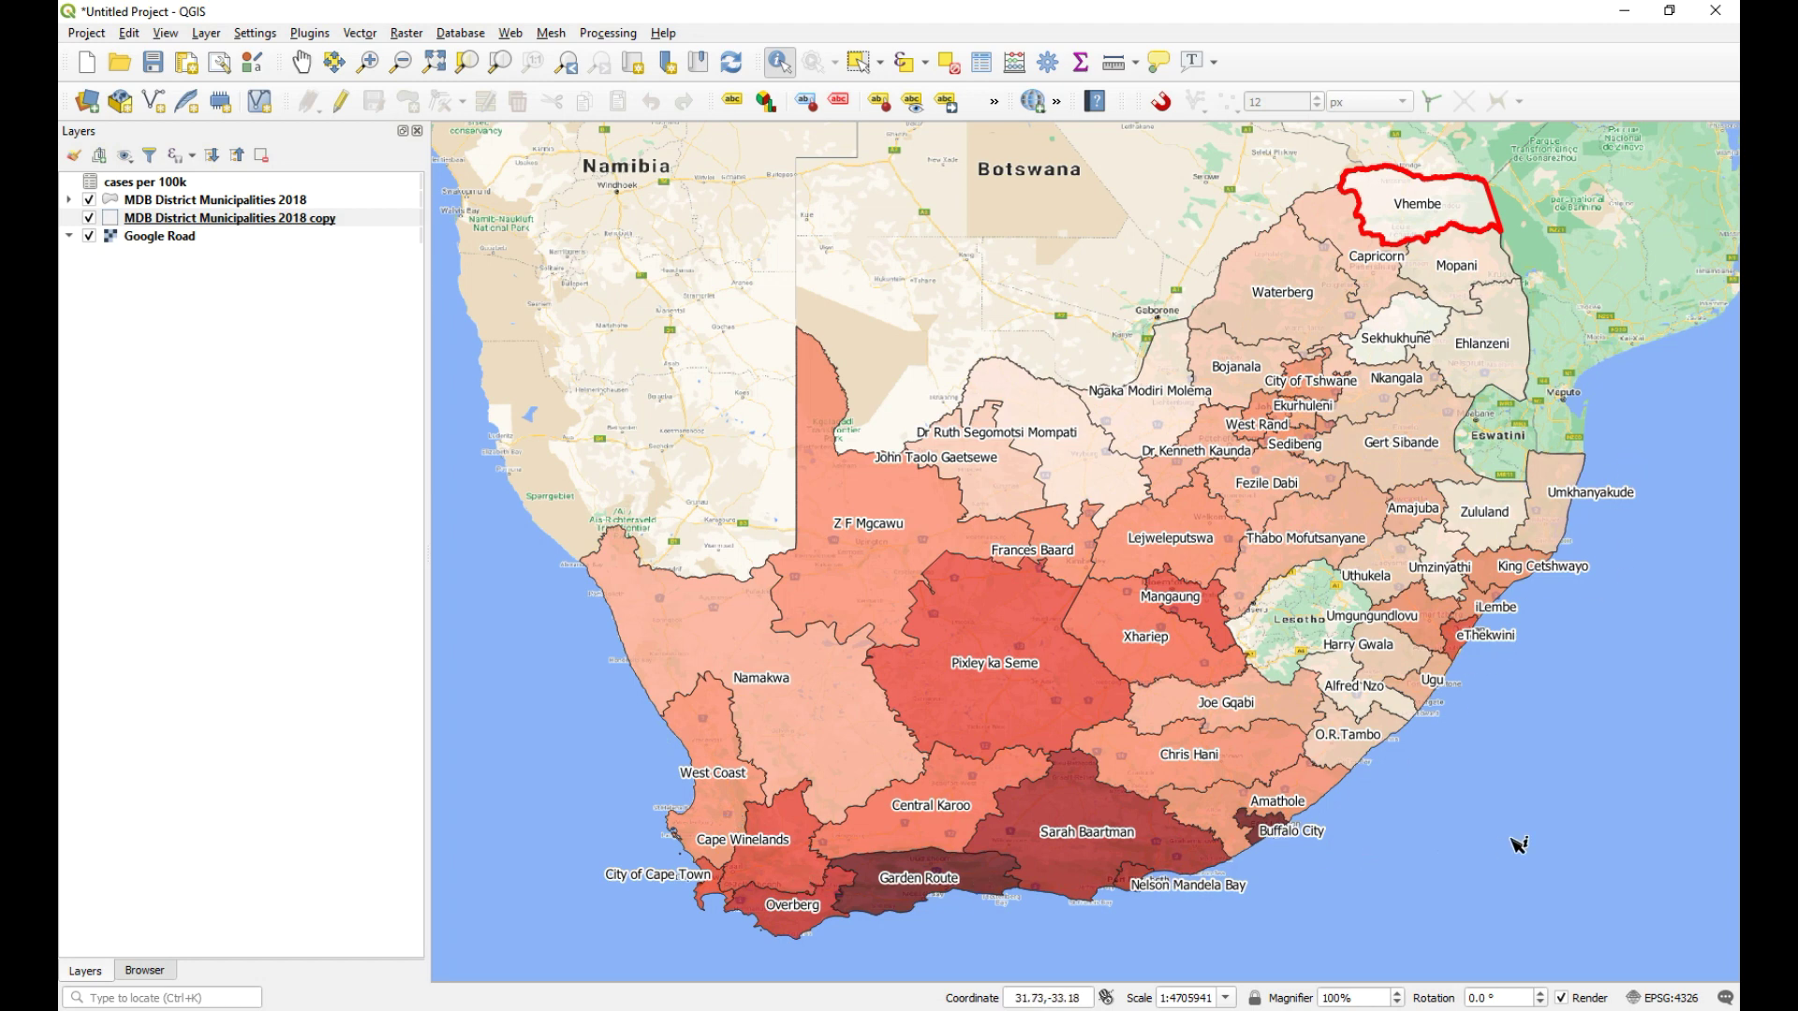
{"action": "left_click", "coordinate": [1497, 864]}
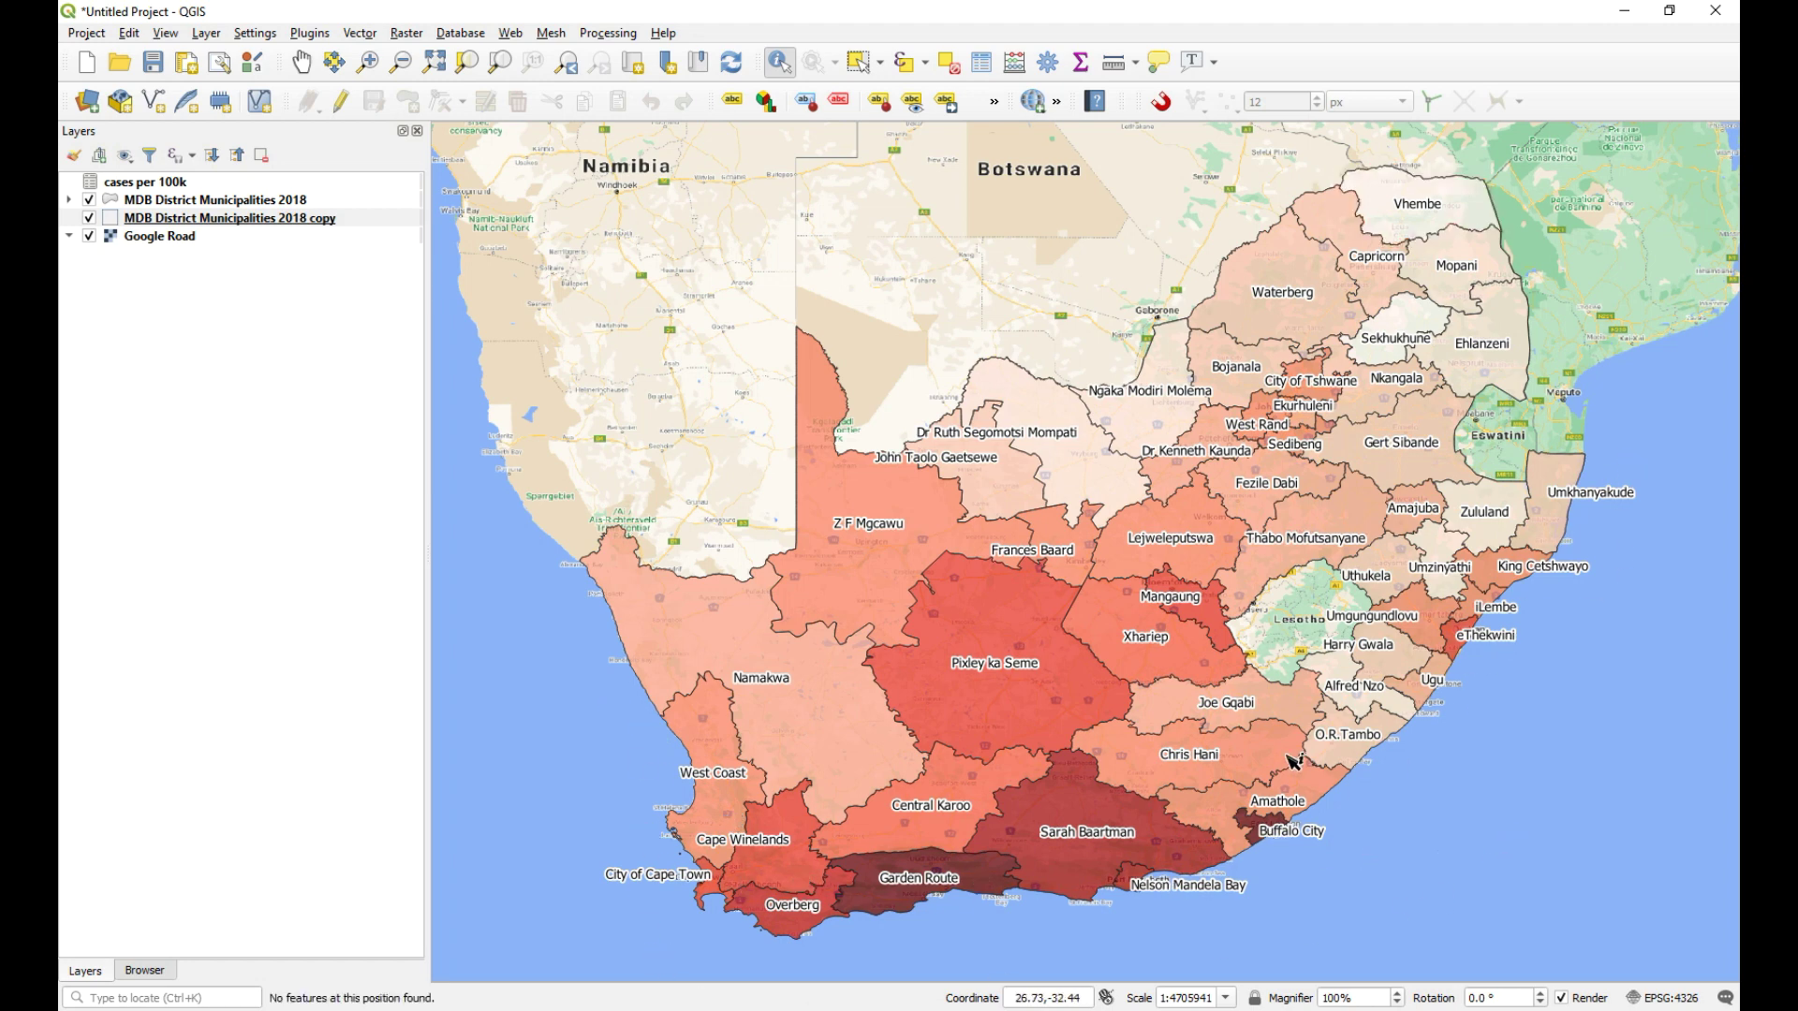